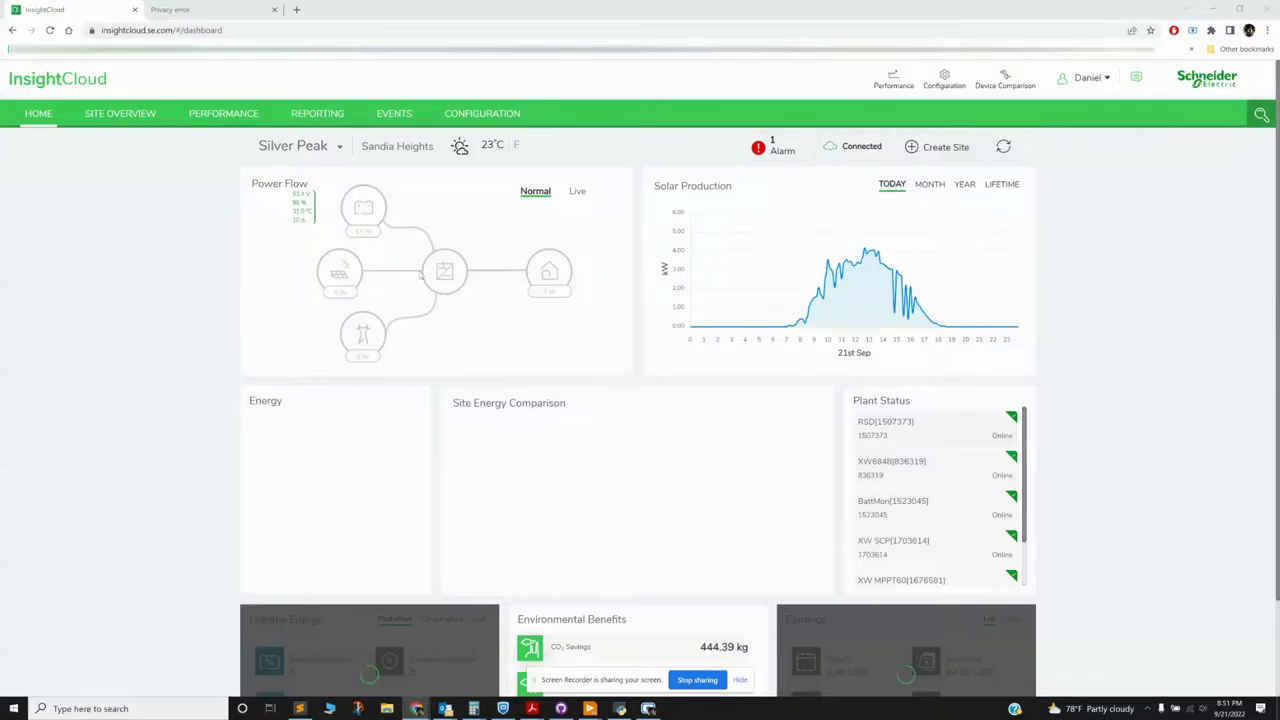
Step: Open the Silver Peak site's device settings for the Inverter Charger XW6848
{"action": "left_click", "coordinate": [470, 116]}
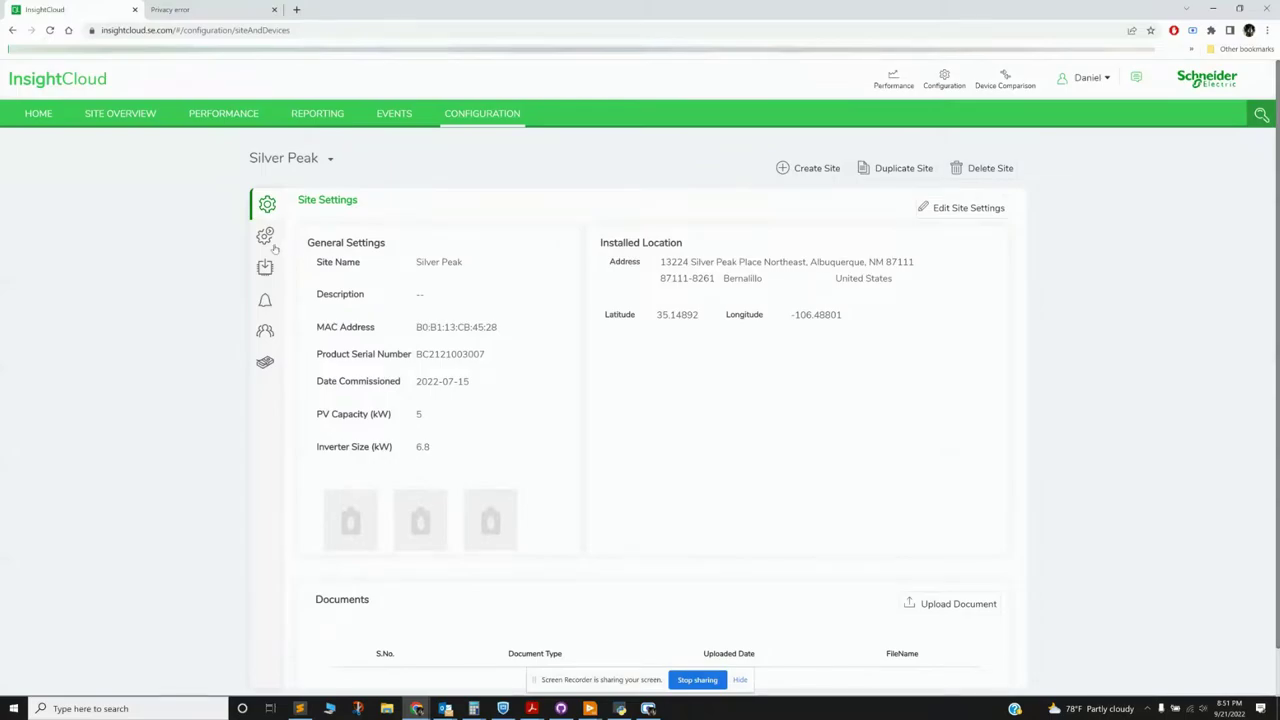
{"action": "left_click", "coordinate": [266, 238]}
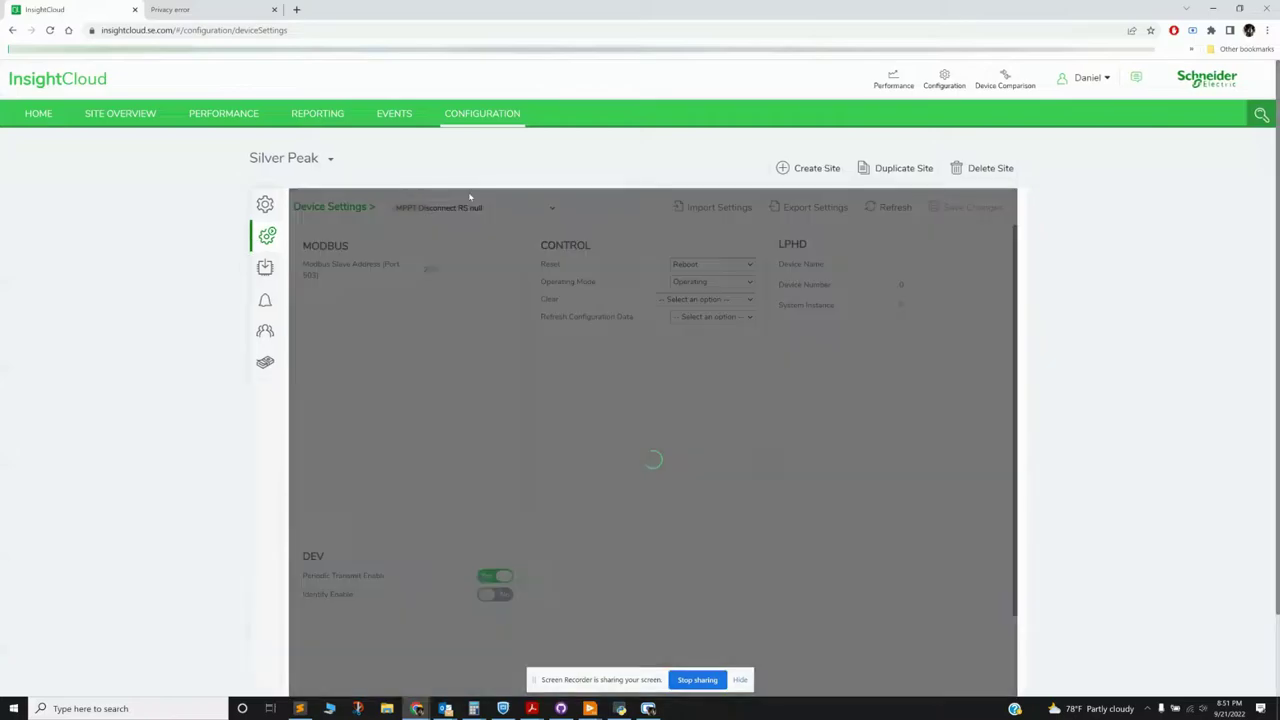
{"action": "left_click", "coordinate": [472, 208]}
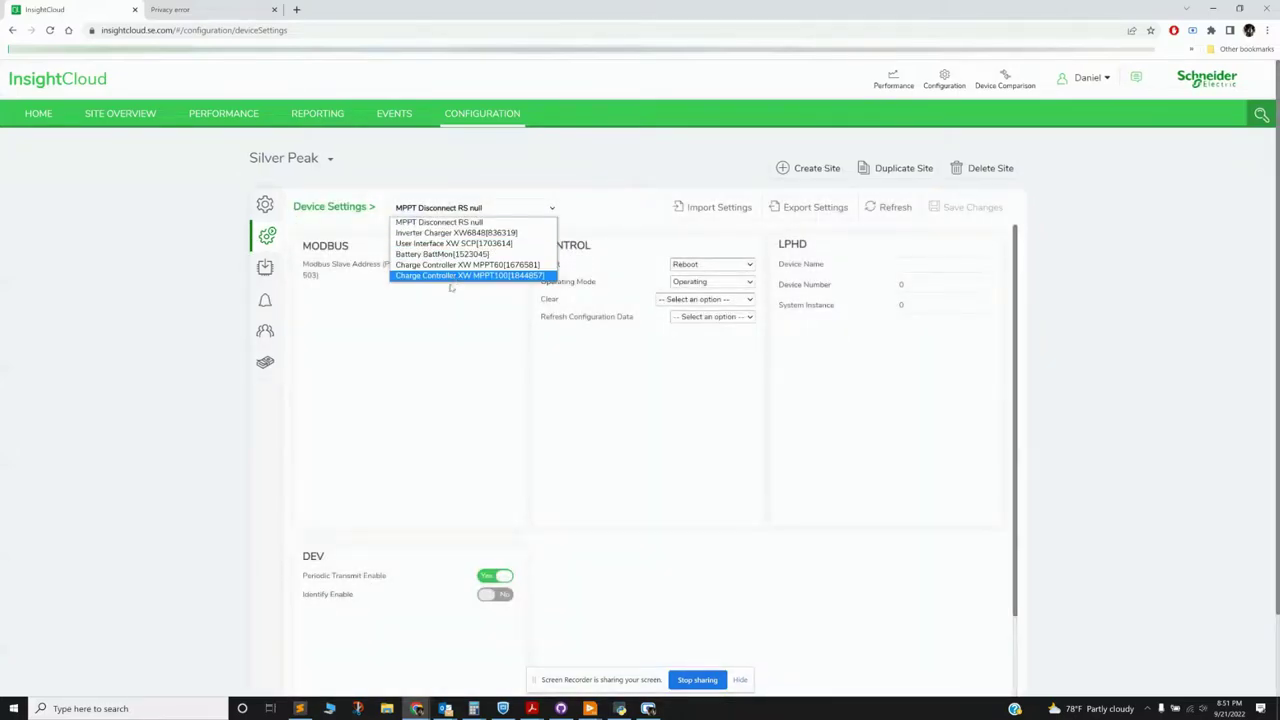
{"action": "left_click", "coordinate": [456, 233]}
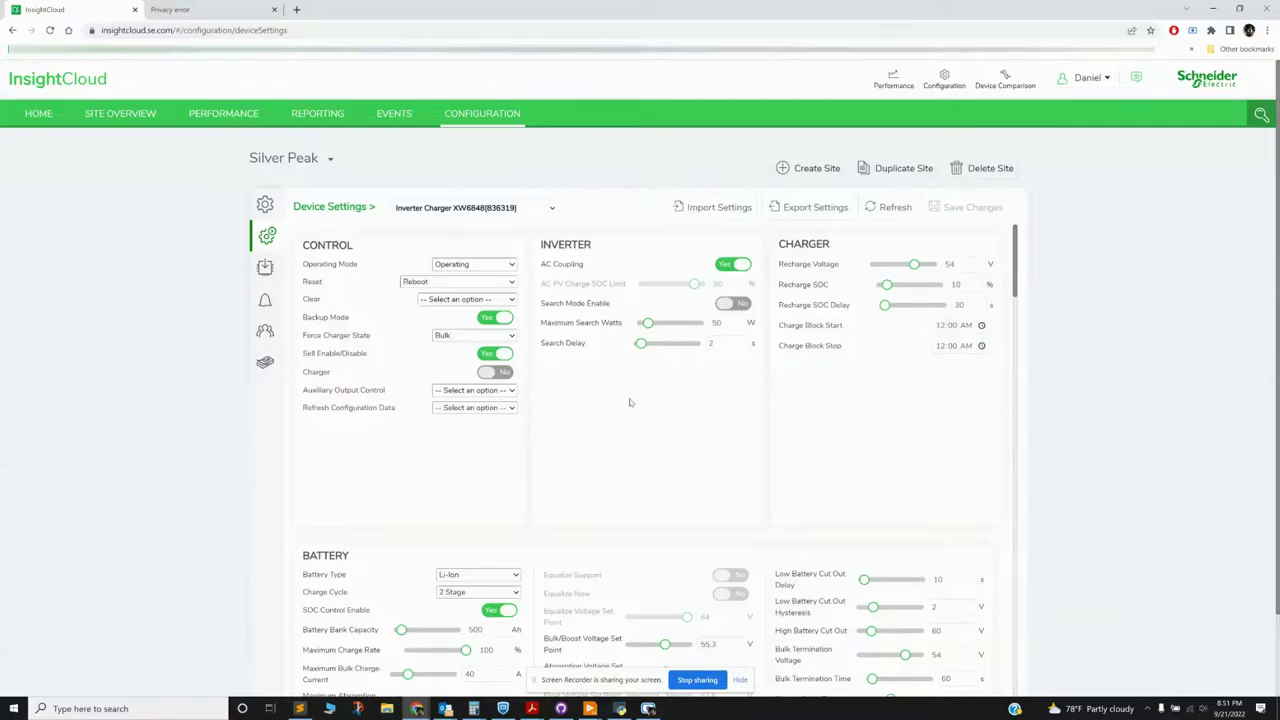
Step: Lower the inverter charger's Grid Support SOC to 34% and set it back to 35%
{"action": "scroll", "coordinate": [581, 349], "scroll_direction": "down", "scroll_amount": 2}
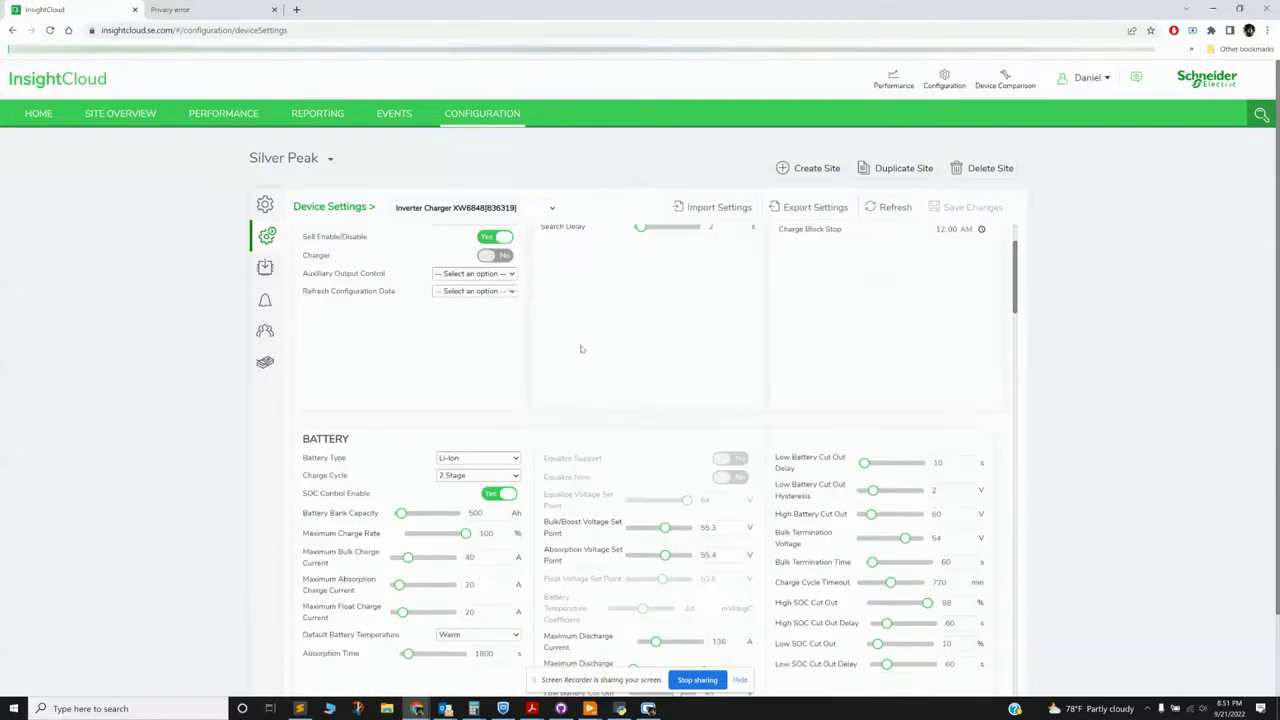
{"action": "scroll", "coordinate": [594, 300], "scroll_direction": "down", "scroll_amount": 2}
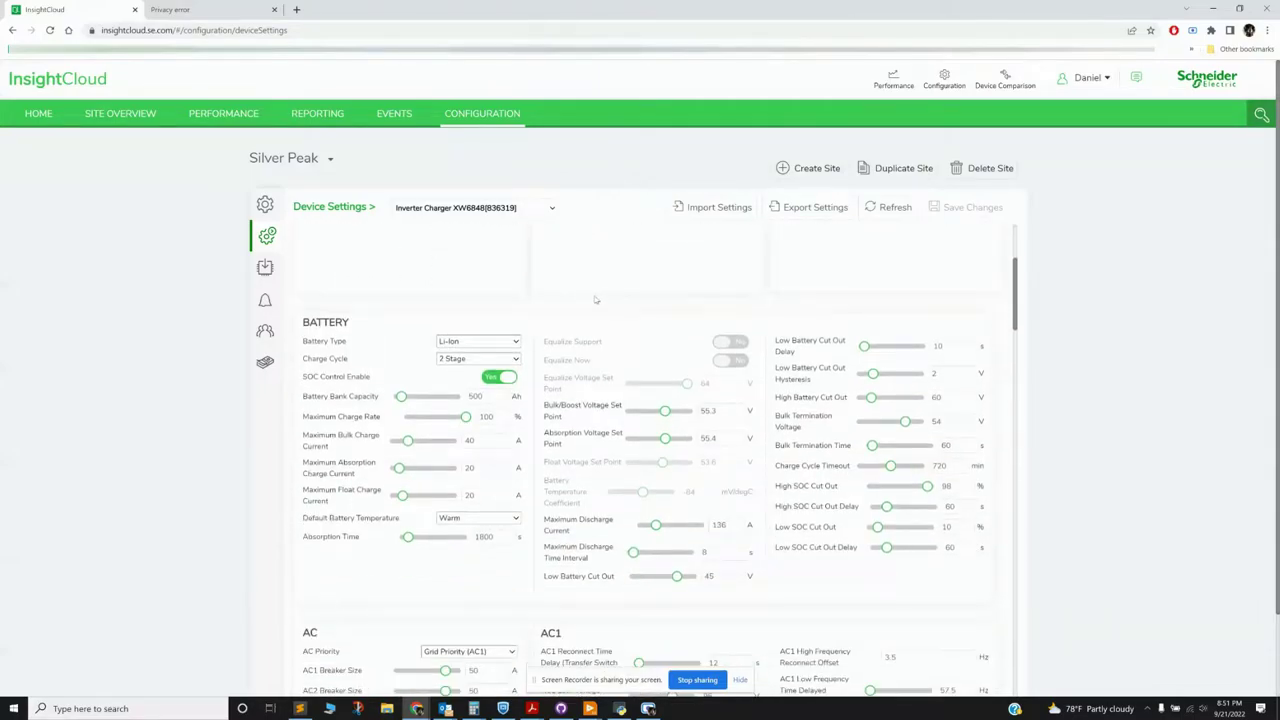
{"action": "scroll", "coordinate": [598, 285], "scroll_direction": "down", "scroll_amount": 1}
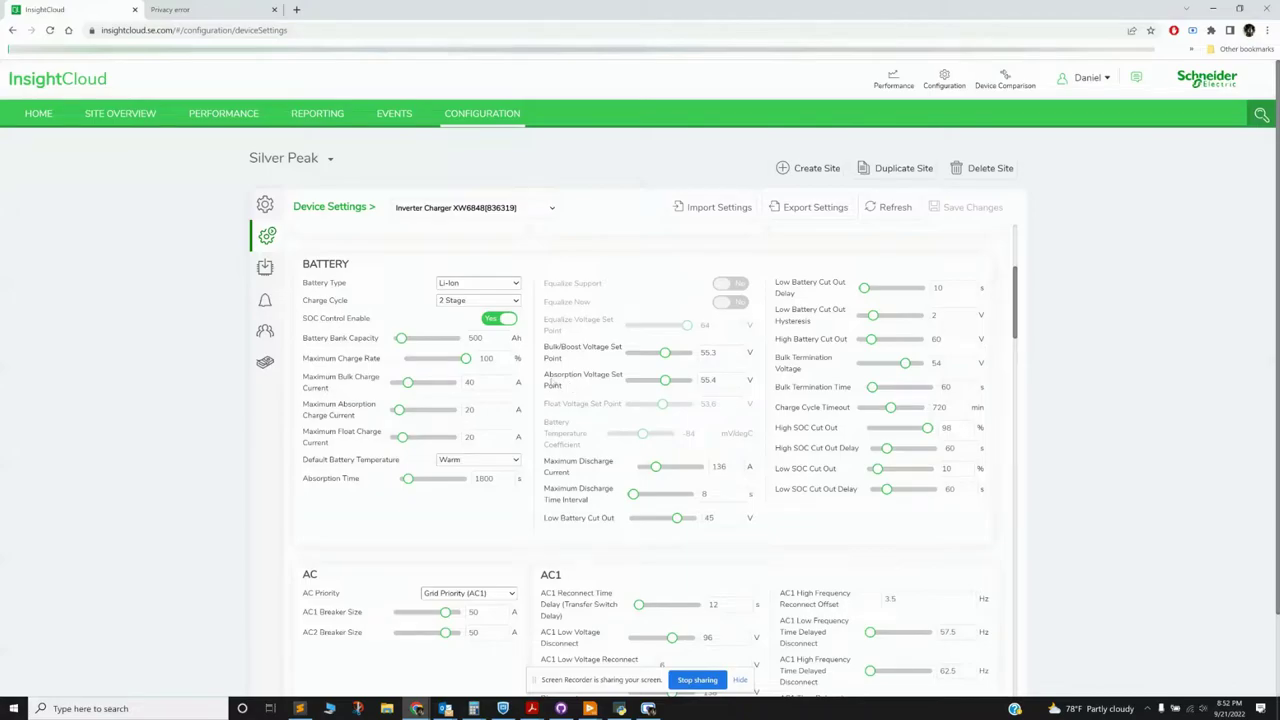
{"action": "scroll", "coordinate": [568, 363], "scroll_direction": "down", "scroll_amount": 7}
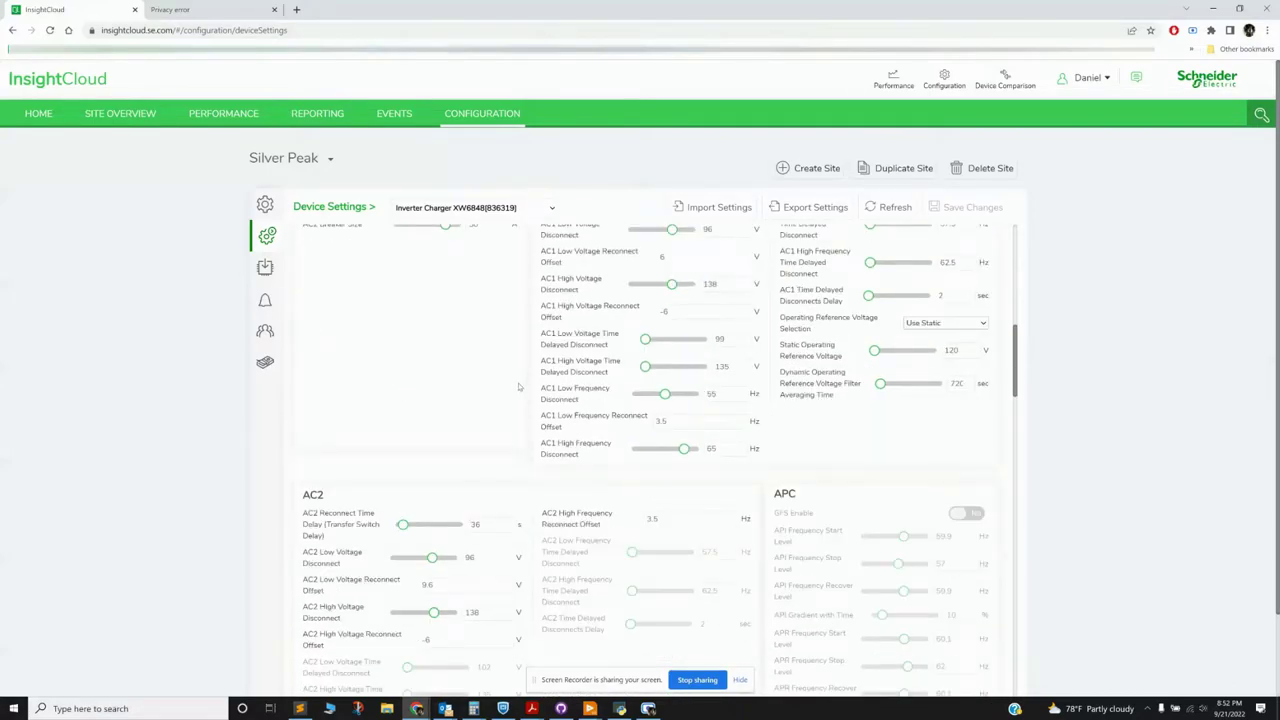
{"action": "scroll", "coordinate": [592, 385], "scroll_direction": "down", "scroll_amount": 3}
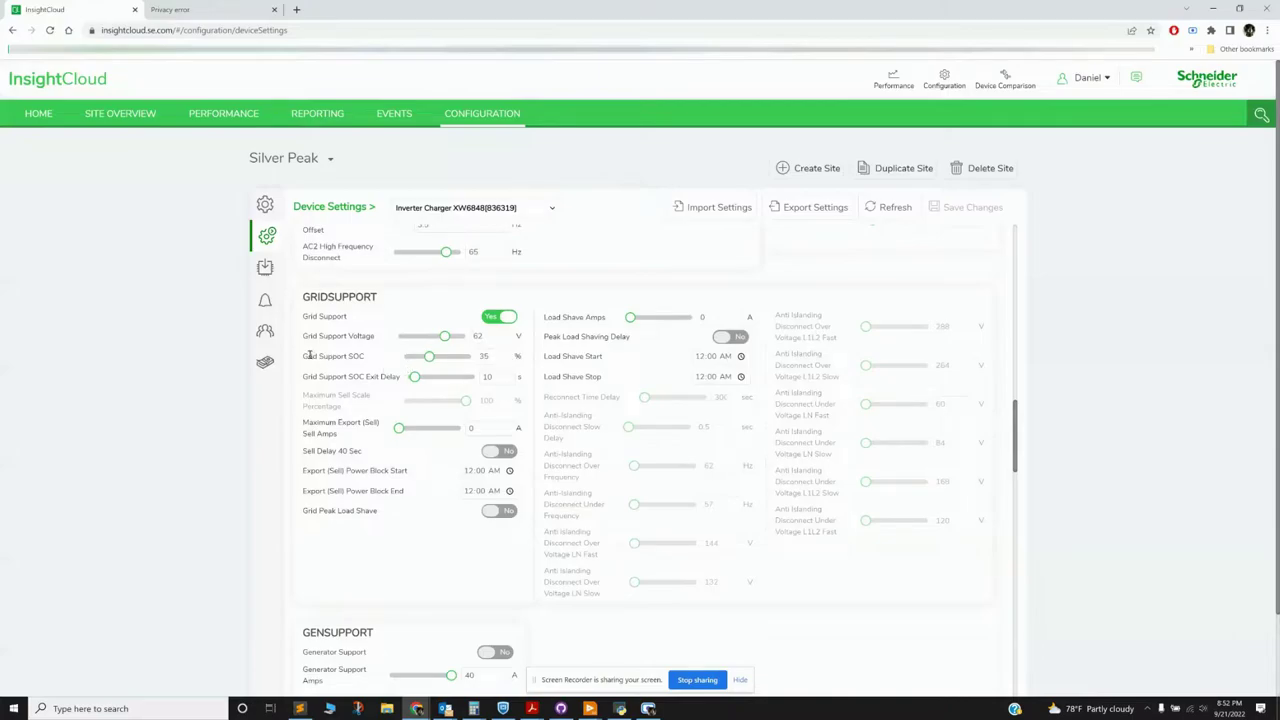
{"action": "left_click_drag", "start_coordinate": [308, 356], "coordinate": [386, 359]}
{"action": "left_click", "coordinate": [482, 357]}
{"action": "double_click", "coordinate": [480, 357]}
{"action": "double_click", "coordinate": [472, 428]}
{"action": "left_click", "coordinate": [503, 359]}
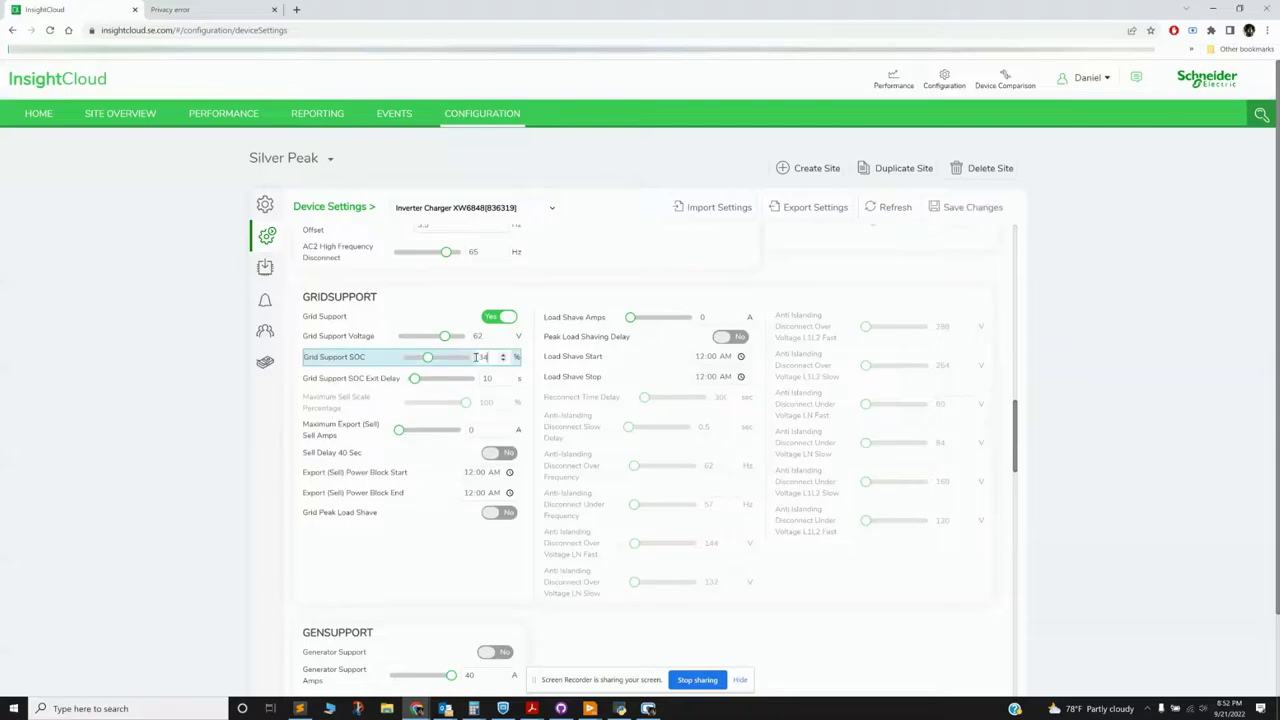
{"action": "left_click", "coordinate": [503, 354]}
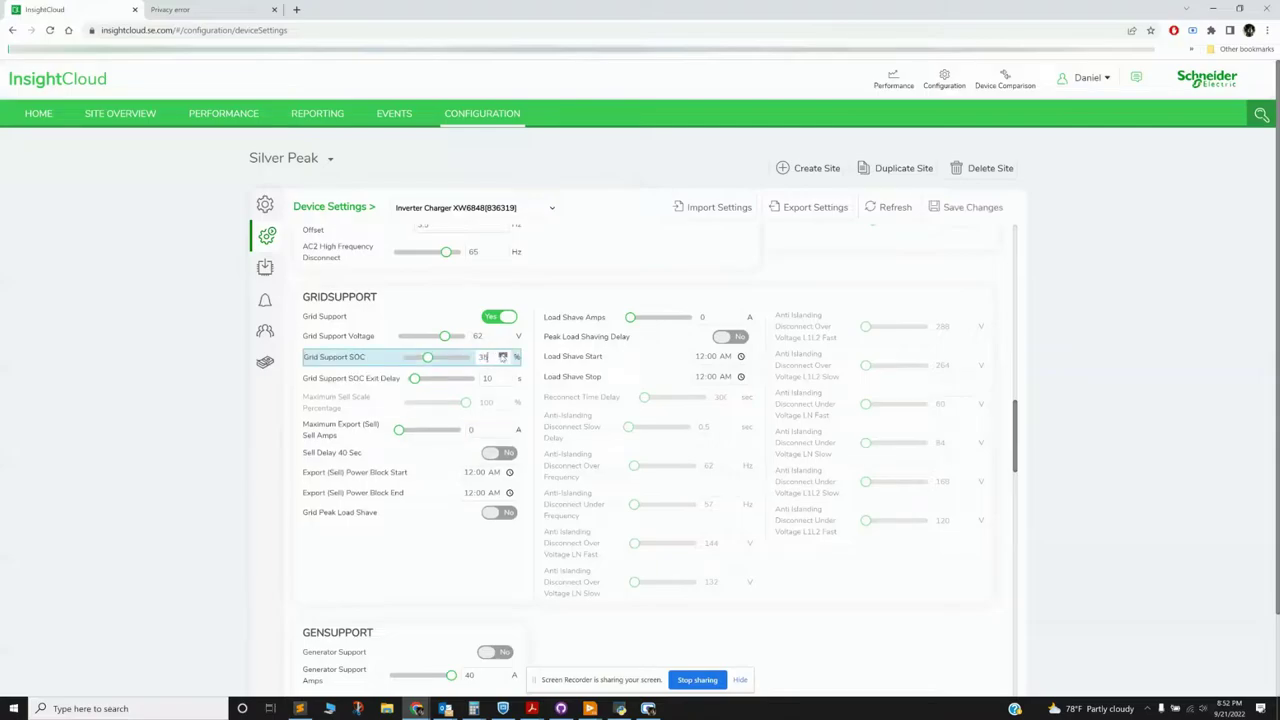
{"action": "double_click", "coordinate": [486, 433]}
{"action": "left_click", "coordinate": [443, 475]}
Step: Review the remaining inverter charger settings through LPHD, locate the save option and return to the Control section
{"action": "scroll", "coordinate": [790, 290], "scroll_direction": "down", "scroll_amount": 15}
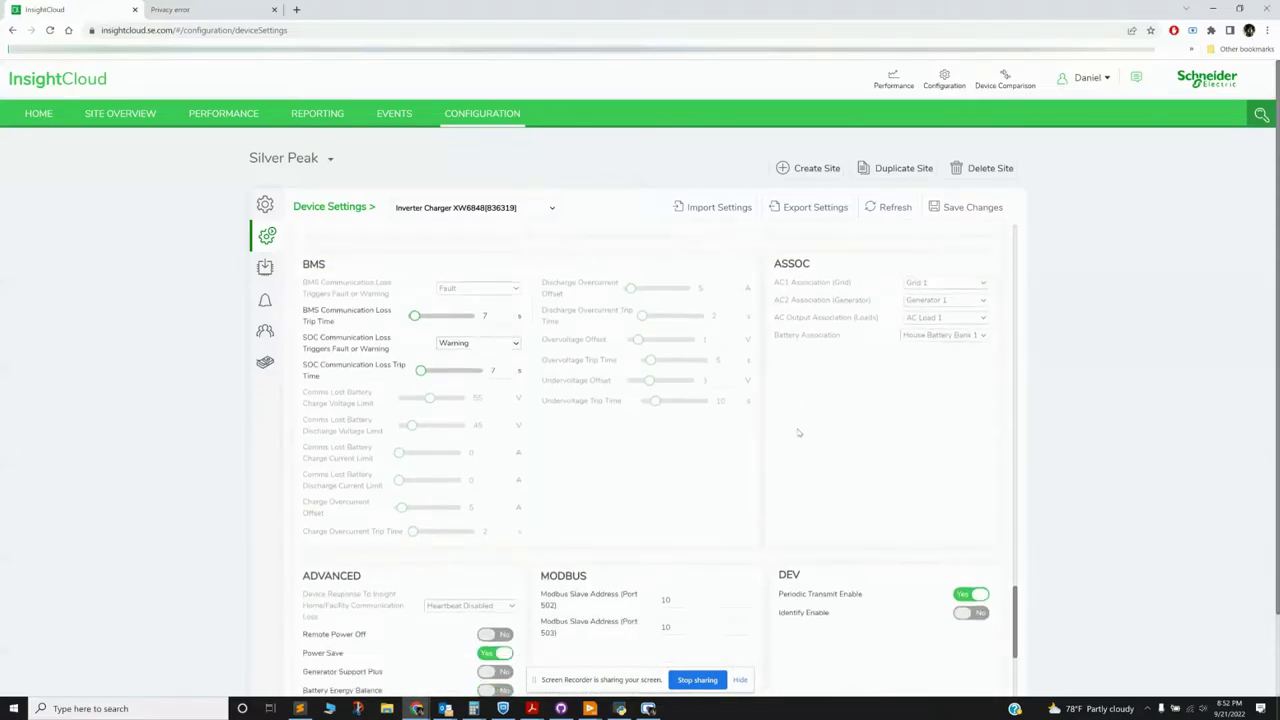
{"action": "scroll", "coordinate": [798, 432], "scroll_direction": "down", "scroll_amount": 5}
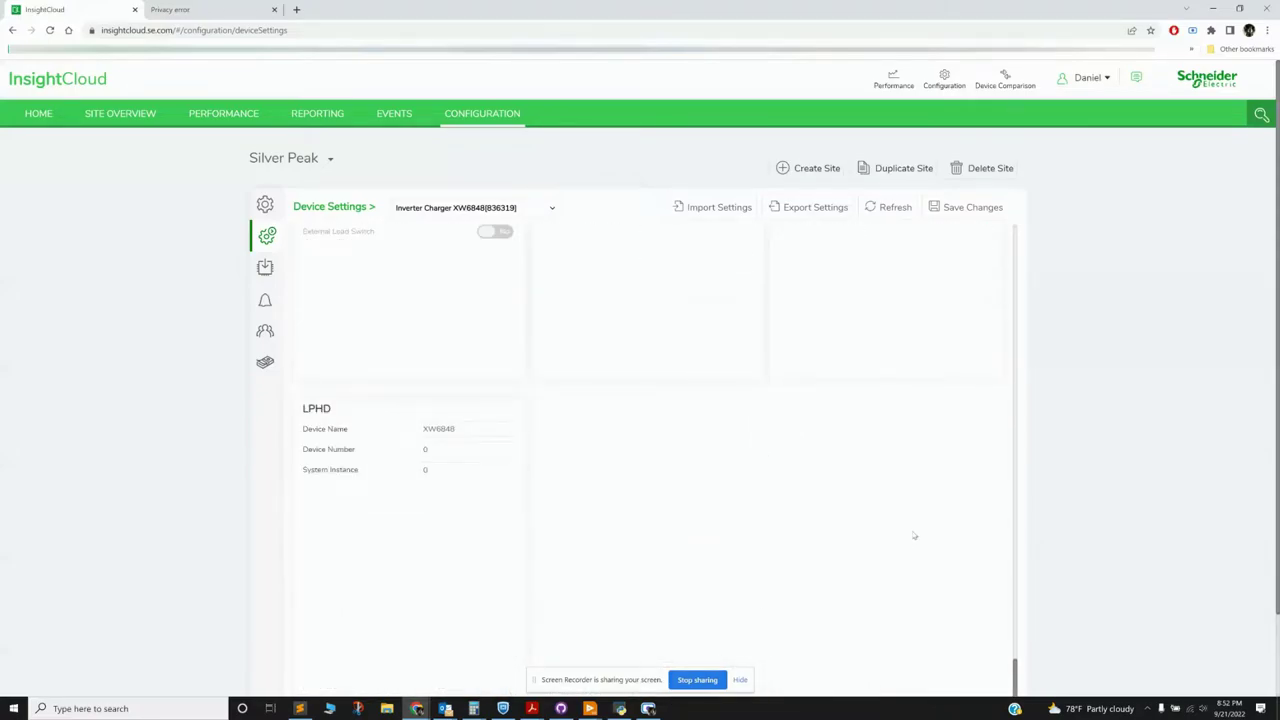
{"action": "scroll", "coordinate": [913, 536], "scroll_direction": "down", "scroll_amount": 1}
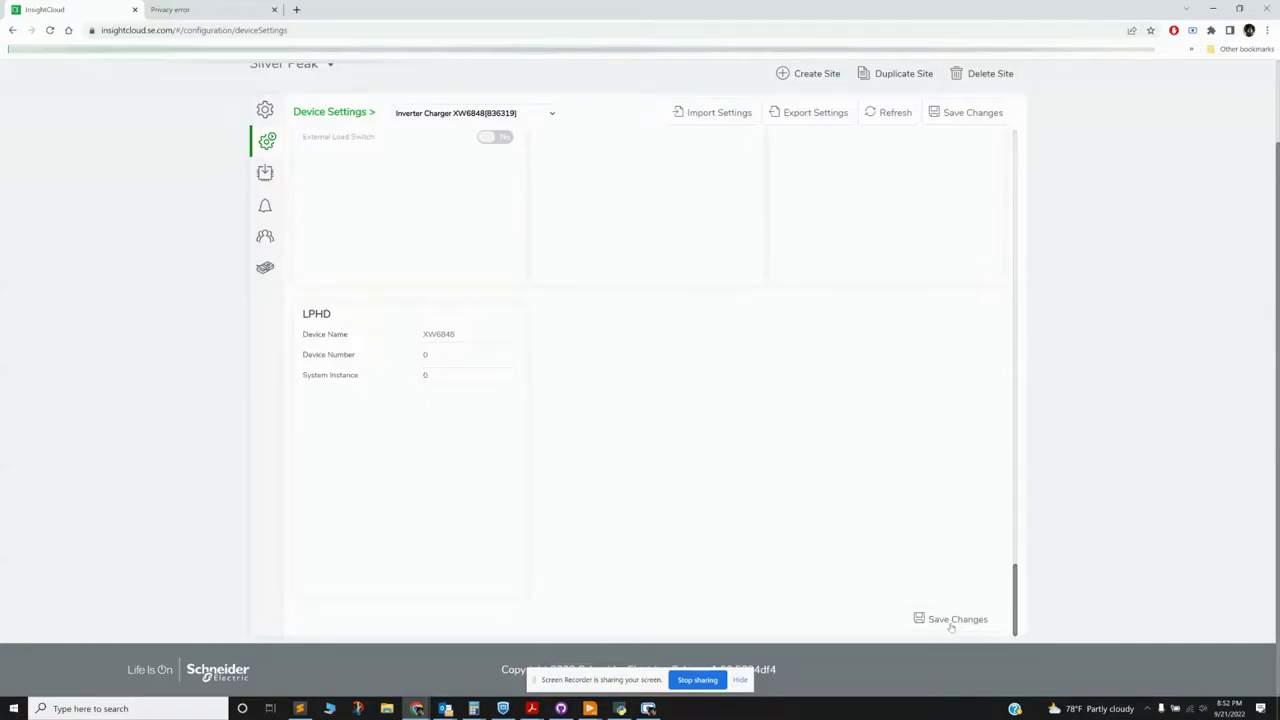
{"action": "scroll", "coordinate": [811, 514], "scroll_direction": "up", "scroll_amount": 8}
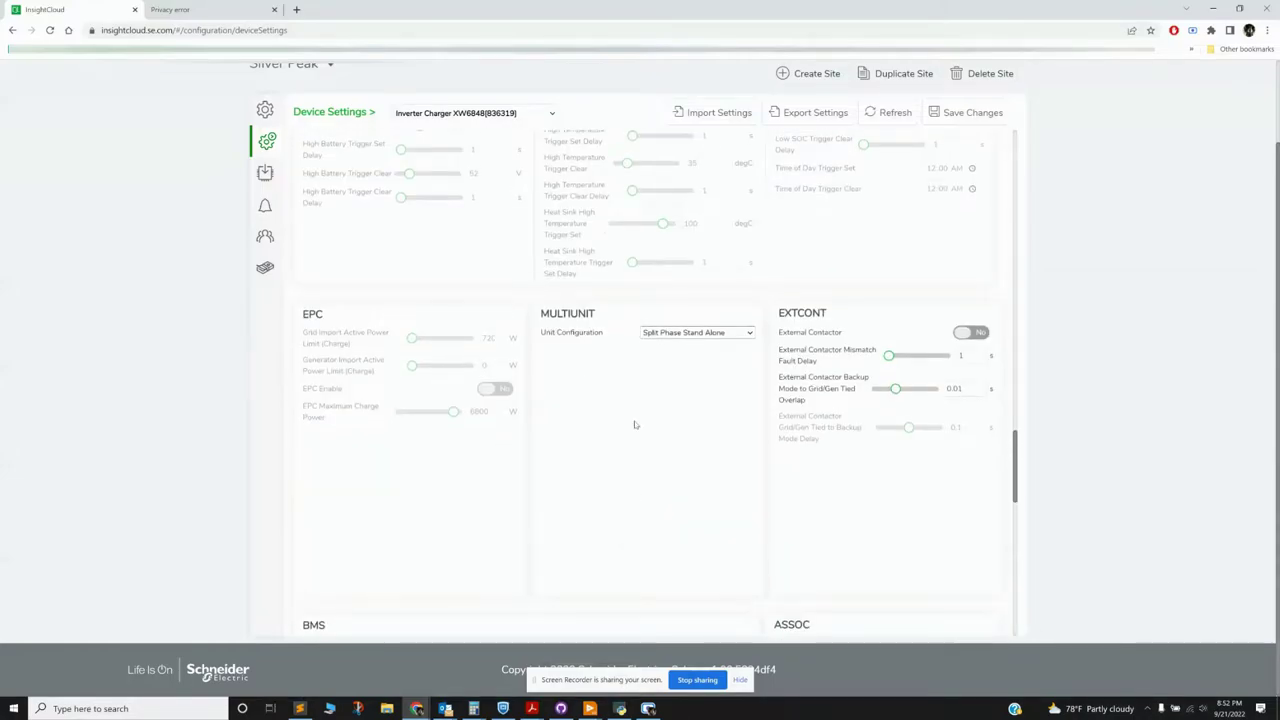
{"action": "scroll", "coordinate": [634, 425], "scroll_direction": "up", "scroll_amount": 8}
{"action": "scroll", "coordinate": [605, 390], "scroll_direction": "up", "scroll_amount": 2}
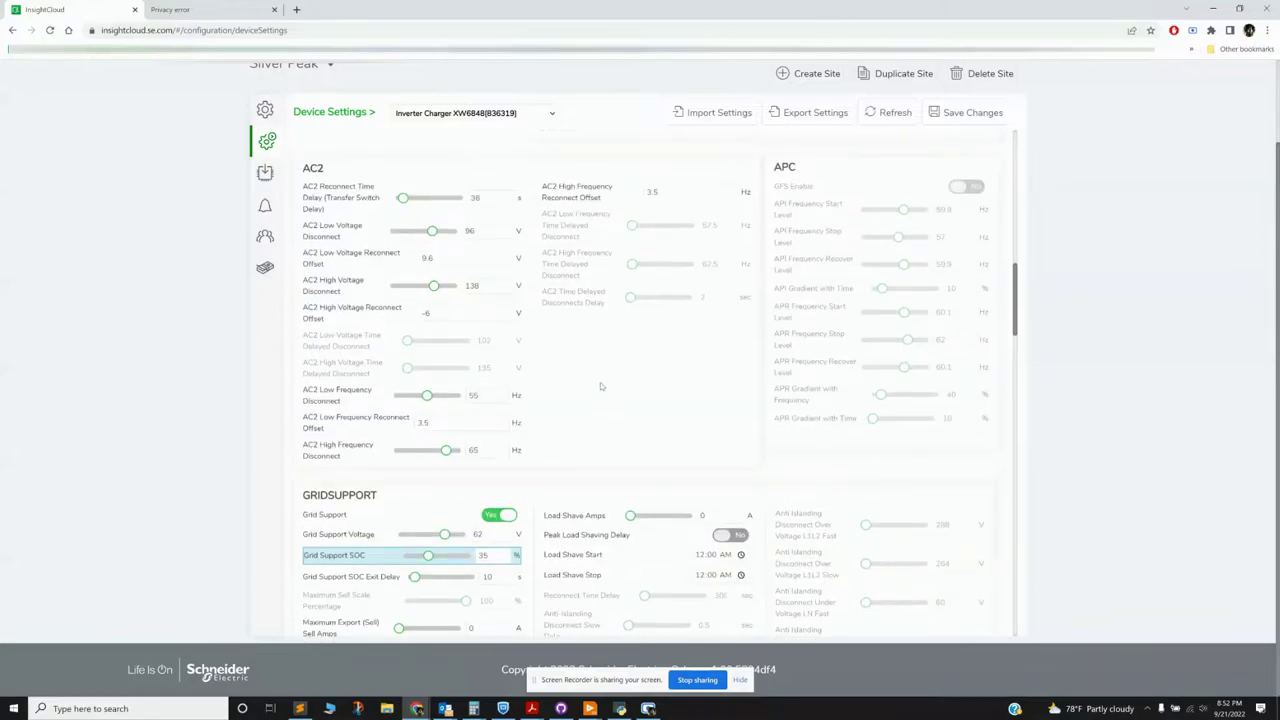
{"action": "scroll", "coordinate": [601, 386], "scroll_direction": "up", "scroll_amount": 8}
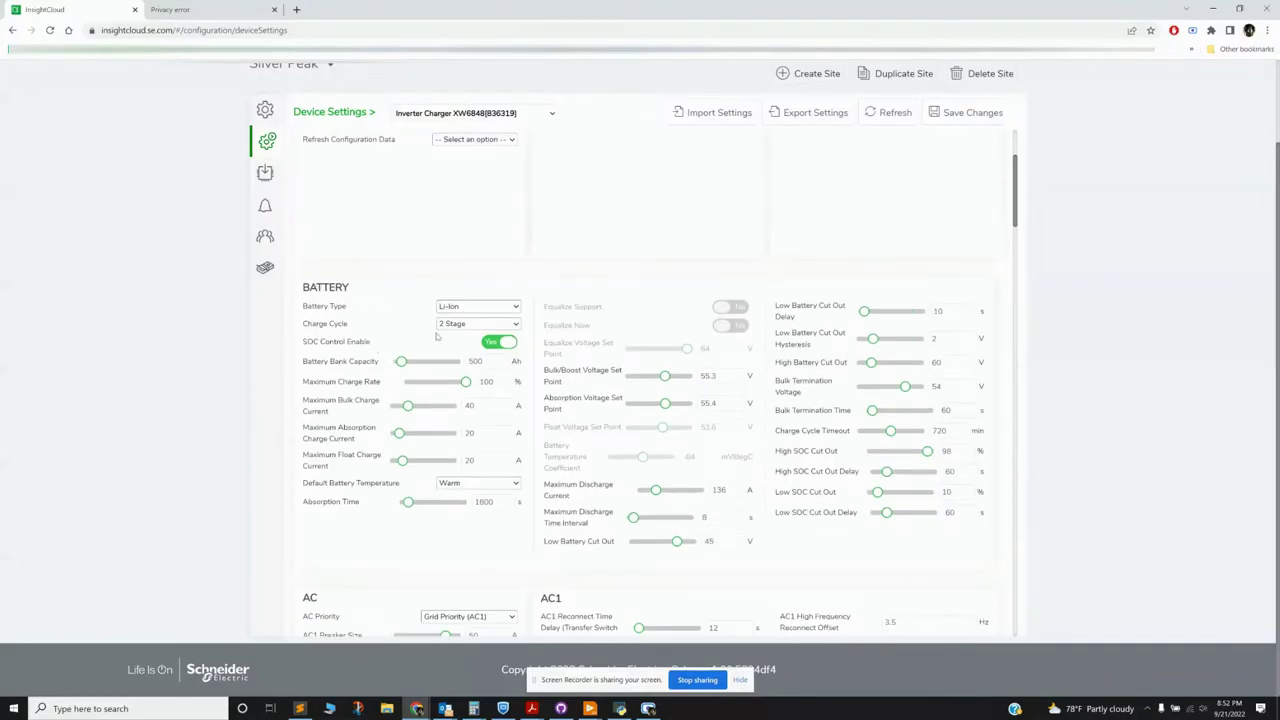
{"action": "scroll", "coordinate": [436, 337], "scroll_direction": "up", "scroll_amount": 3}
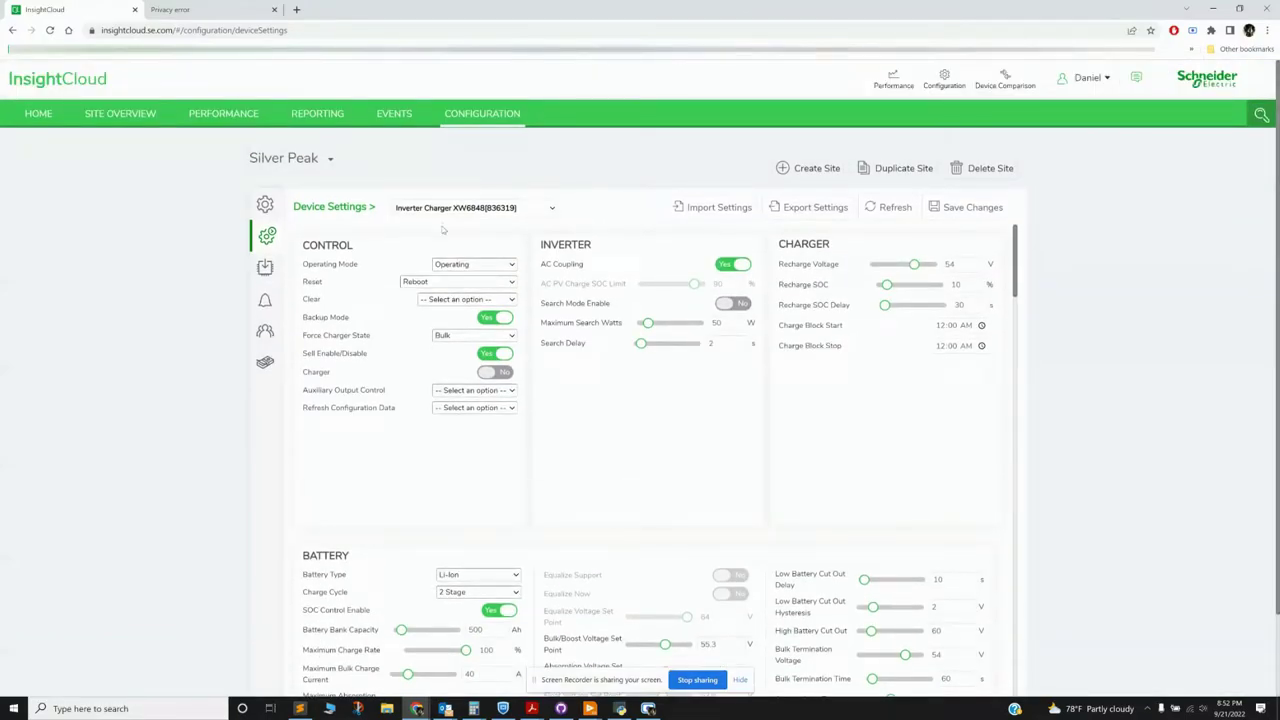
Step: Open the device settings of the Charge Controller XW MPPT60 and examine its Maximum Power Point Tracking and MPPT Reference Voltage
{"action": "left_click", "coordinate": [447, 208]}
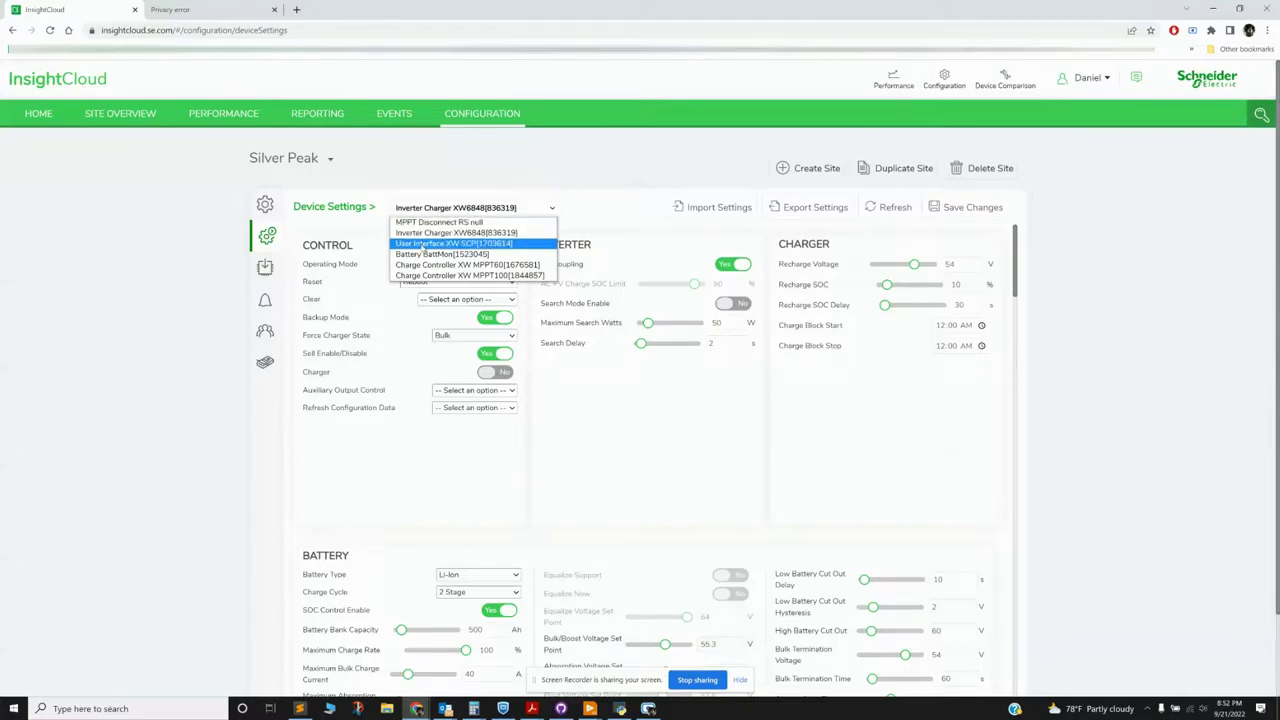
{"action": "left_click", "coordinate": [424, 265]}
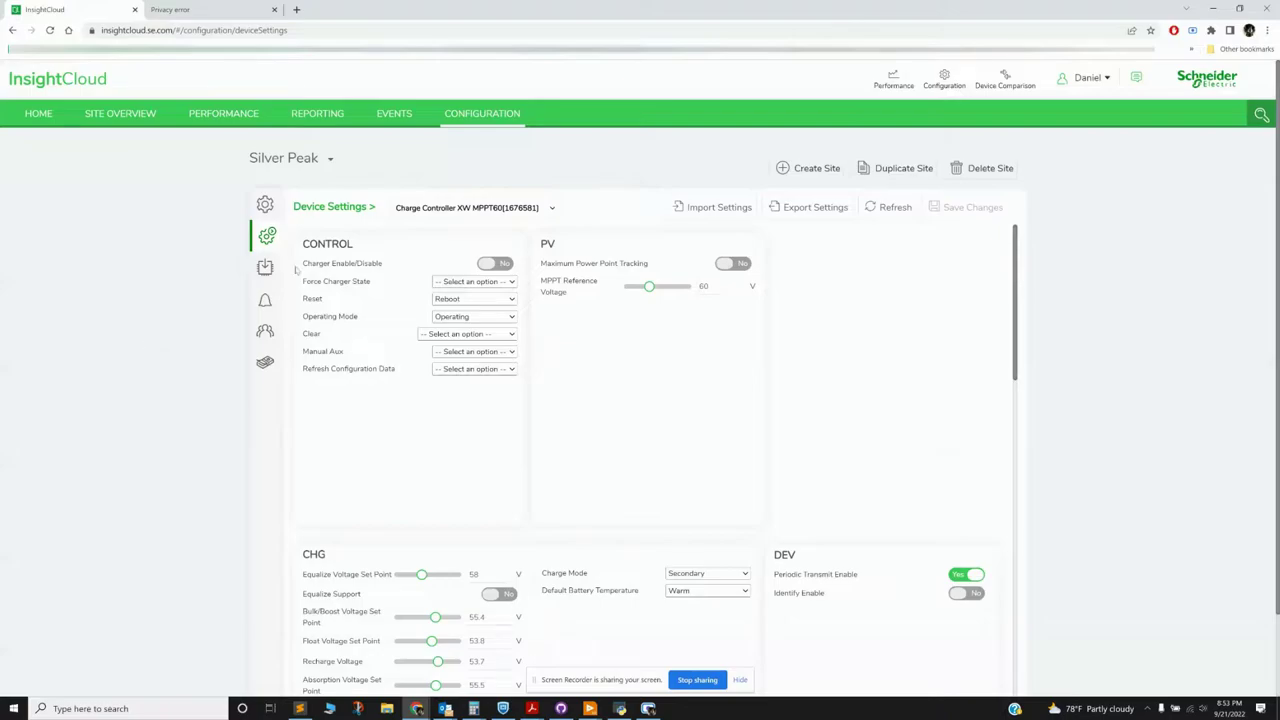
{"action": "triple_click", "coordinate": [560, 262]}
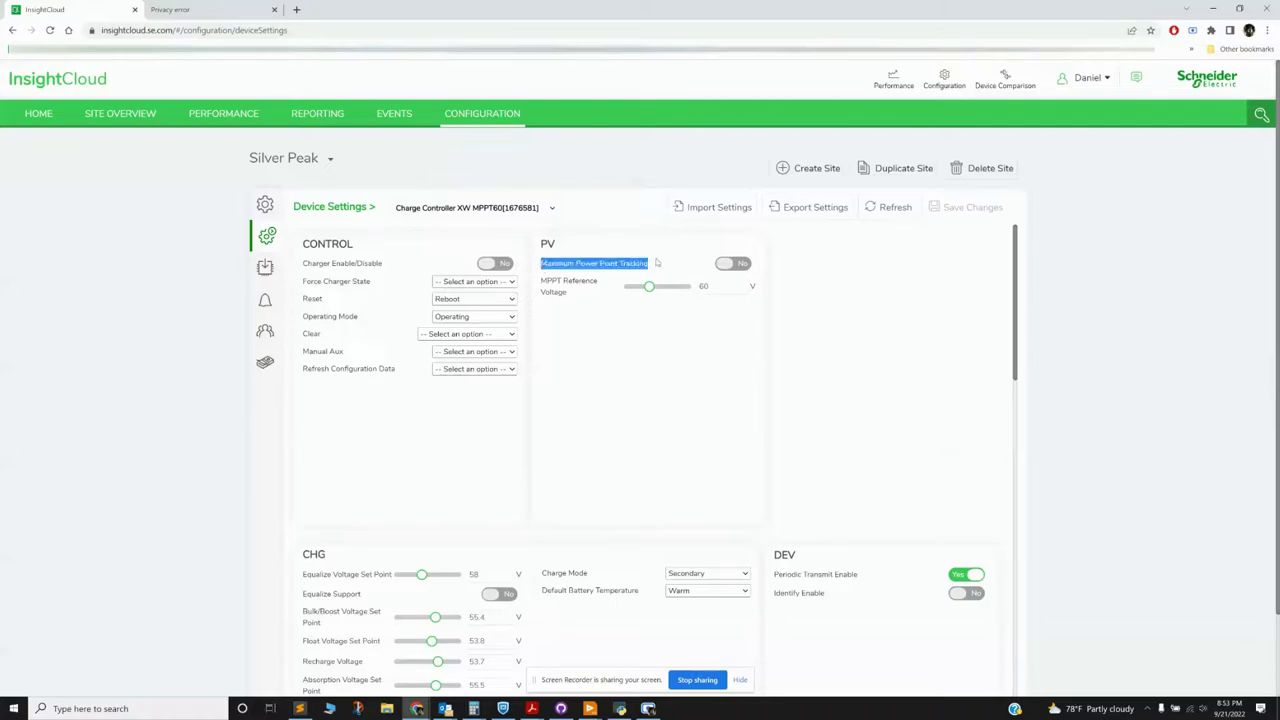
{"action": "double_click", "coordinate": [701, 287]}
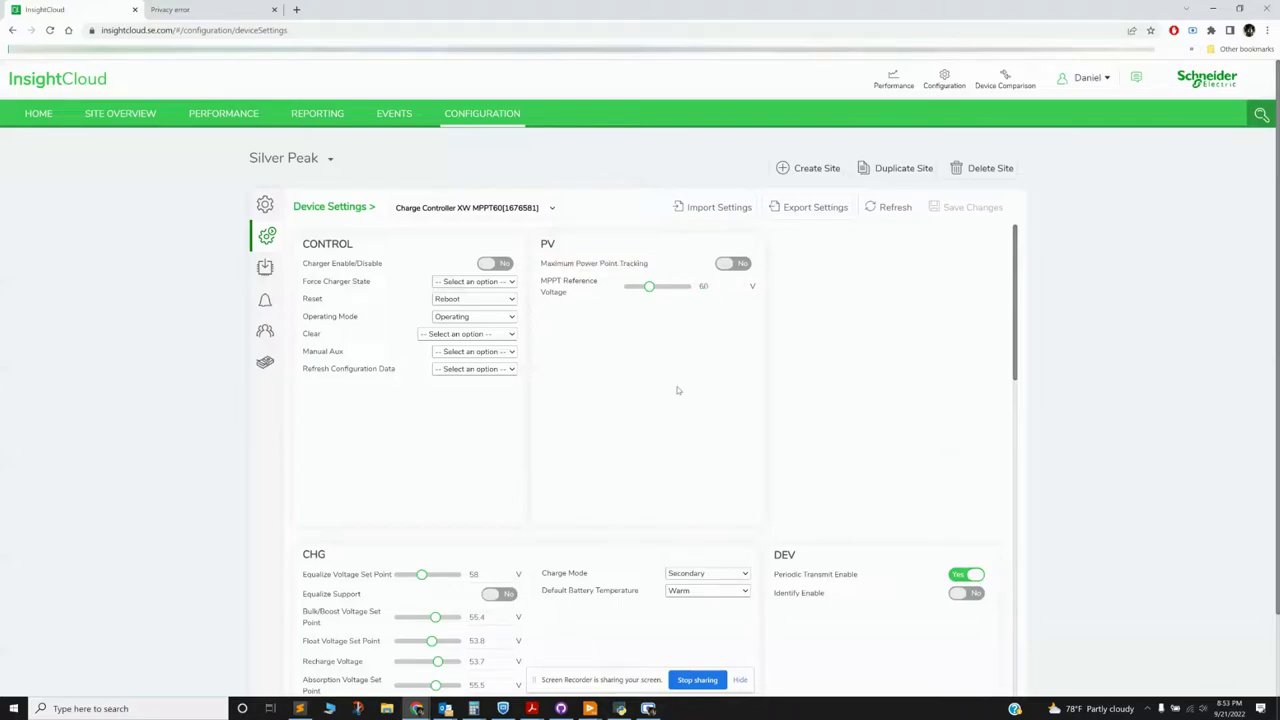
{"action": "scroll", "coordinate": [674, 346], "scroll_direction": "down", "scroll_amount": 10}
{"action": "scroll", "coordinate": [636, 327], "scroll_direction": "down", "scroll_amount": 5}
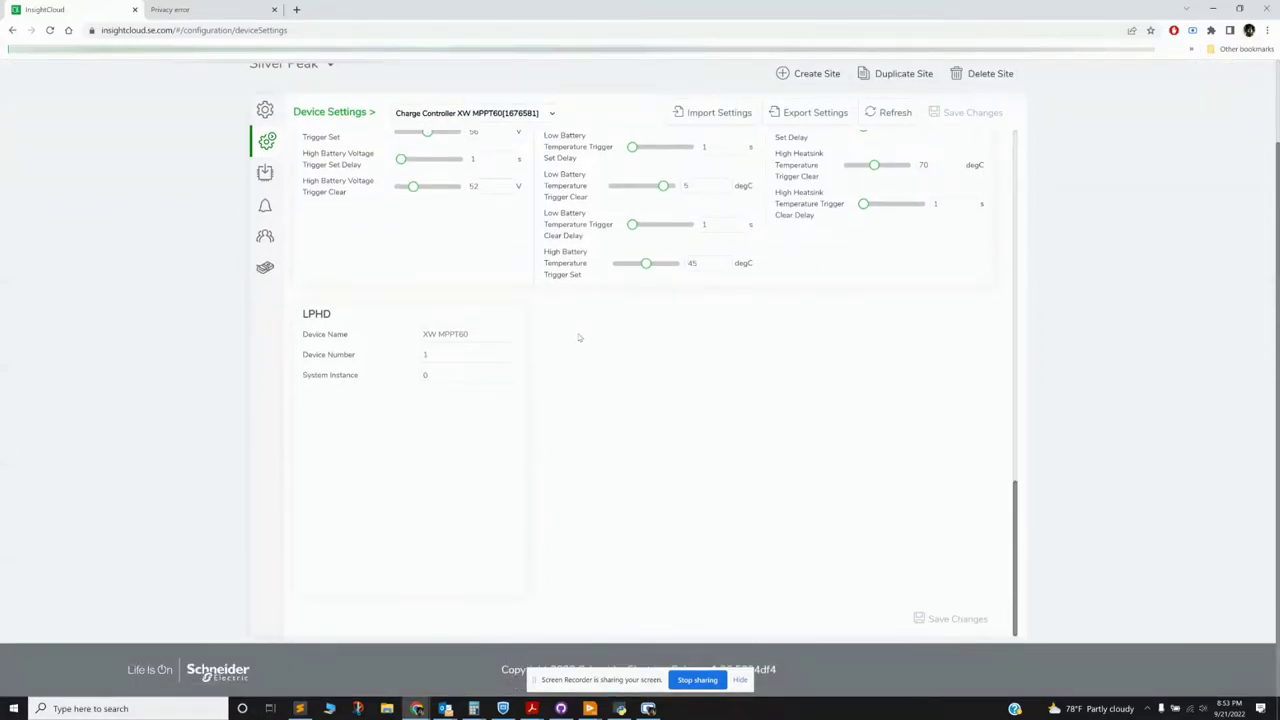
{"action": "scroll", "coordinate": [578, 337], "scroll_direction": "up", "scroll_amount": 10}
{"action": "scroll", "coordinate": [581, 335], "scroll_direction": "up", "scroll_amount": 2}
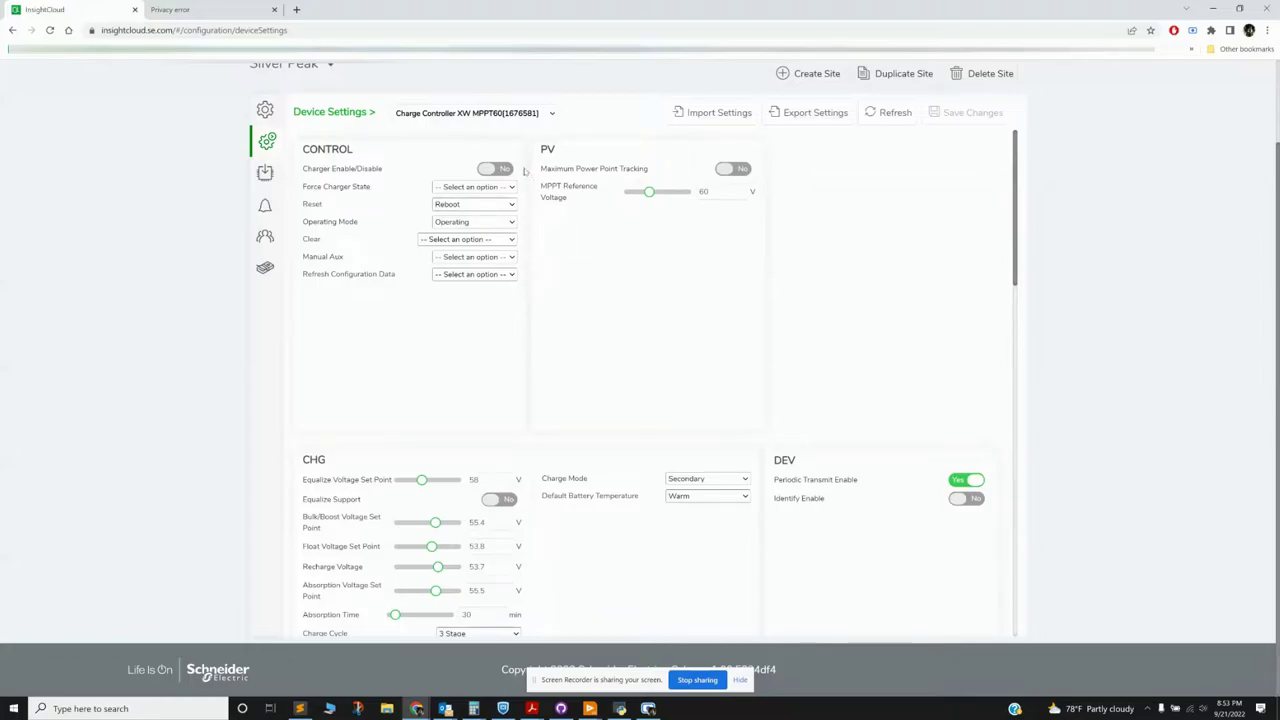
Step: Open the local dashboard at 192.168.12.160, proceeding past the certificate privacy warning
{"action": "left_click", "coordinate": [180, 13]}
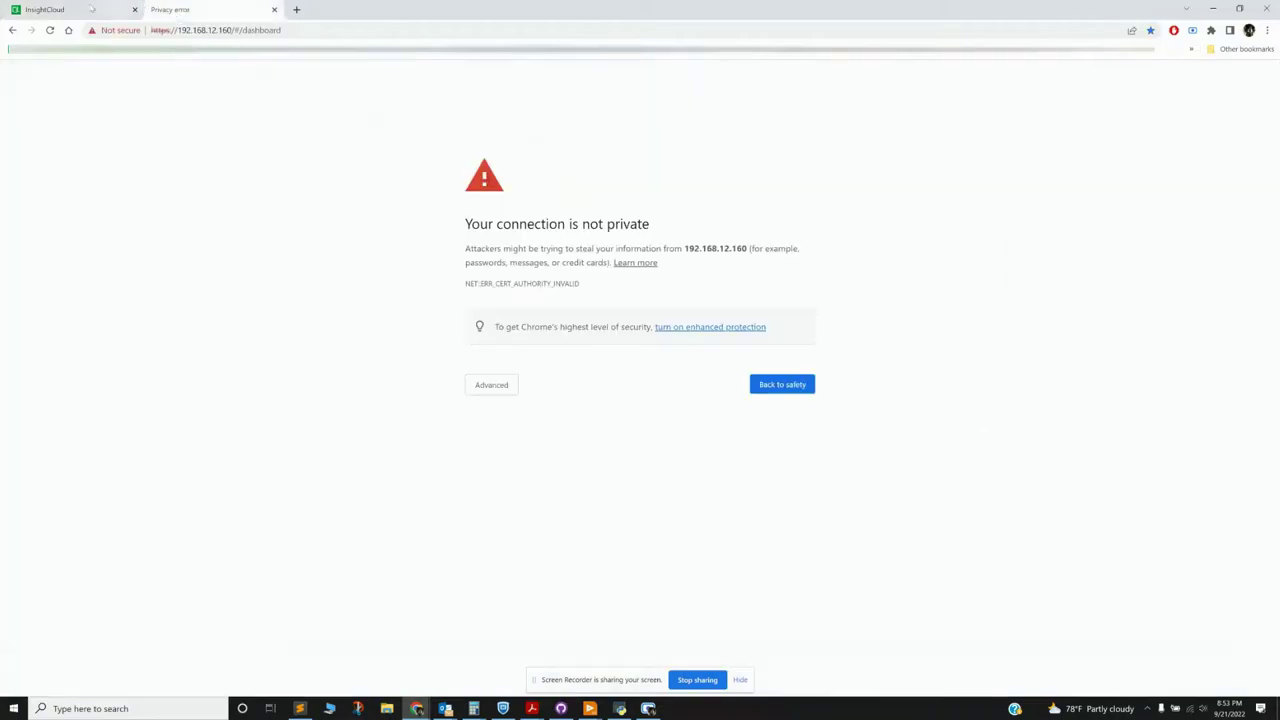
{"action": "left_click", "coordinate": [153, 30]}
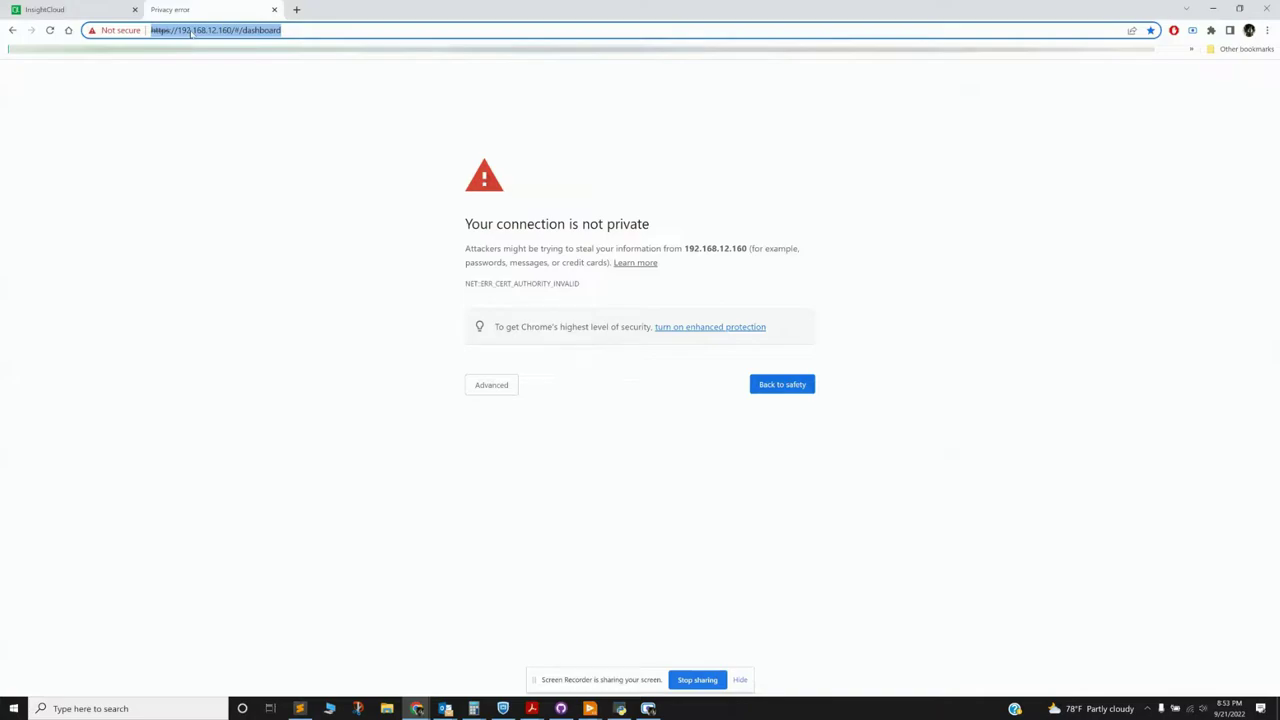
{"action": "triple_click", "coordinate": [222, 31]}
{"action": "left_click", "coordinate": [497, 388]}
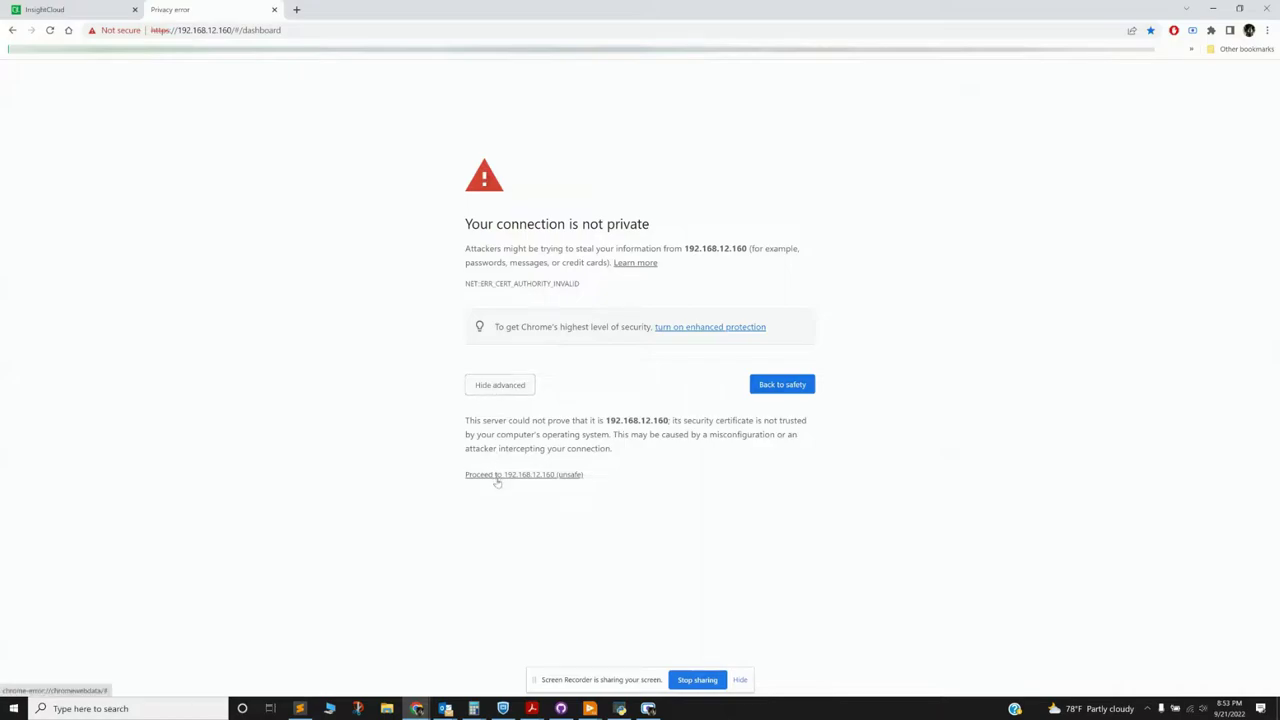
{"action": "left_click", "coordinate": [497, 476]}
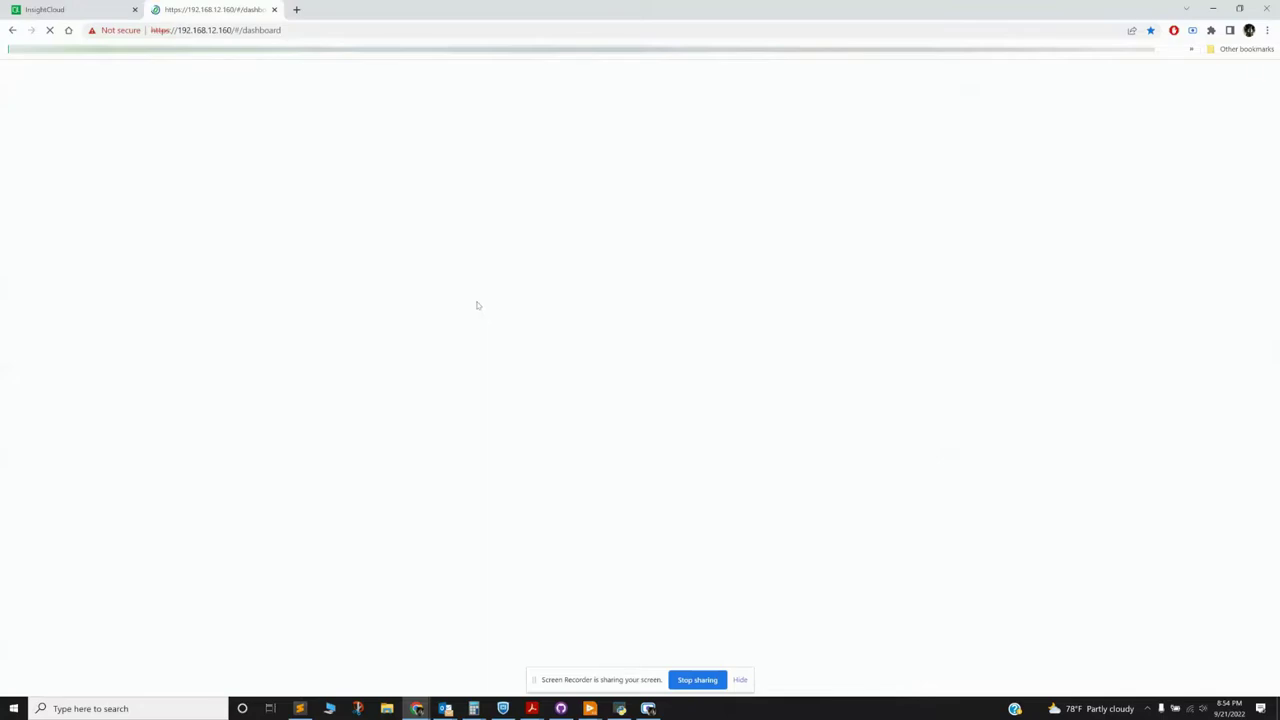
Step: Refresh the XW MPPT60 device settings in InsightCloud and review its charging, battery and auxiliary output settings
{"action": "key", "text": "ctrl+shift+Tab"}
{"action": "scroll", "coordinate": [430, 256], "scroll_direction": "up", "scroll_amount": 1}
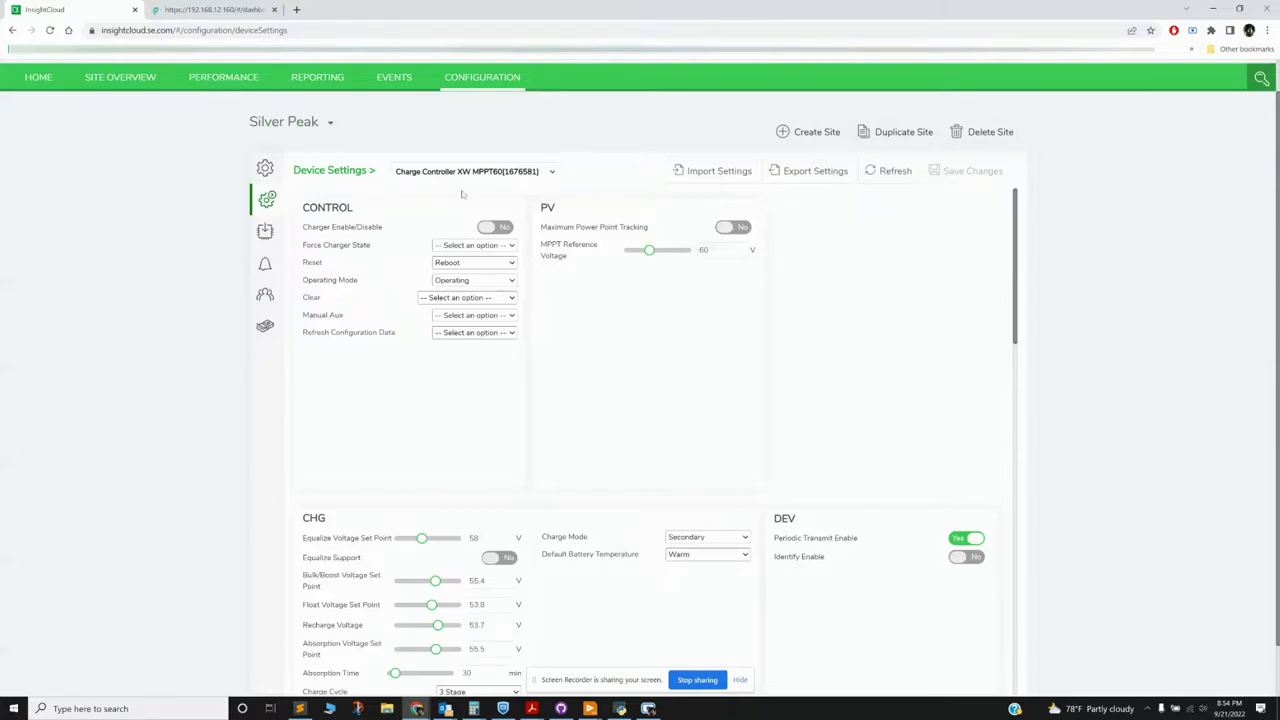
{"action": "left_click", "coordinate": [884, 172]}
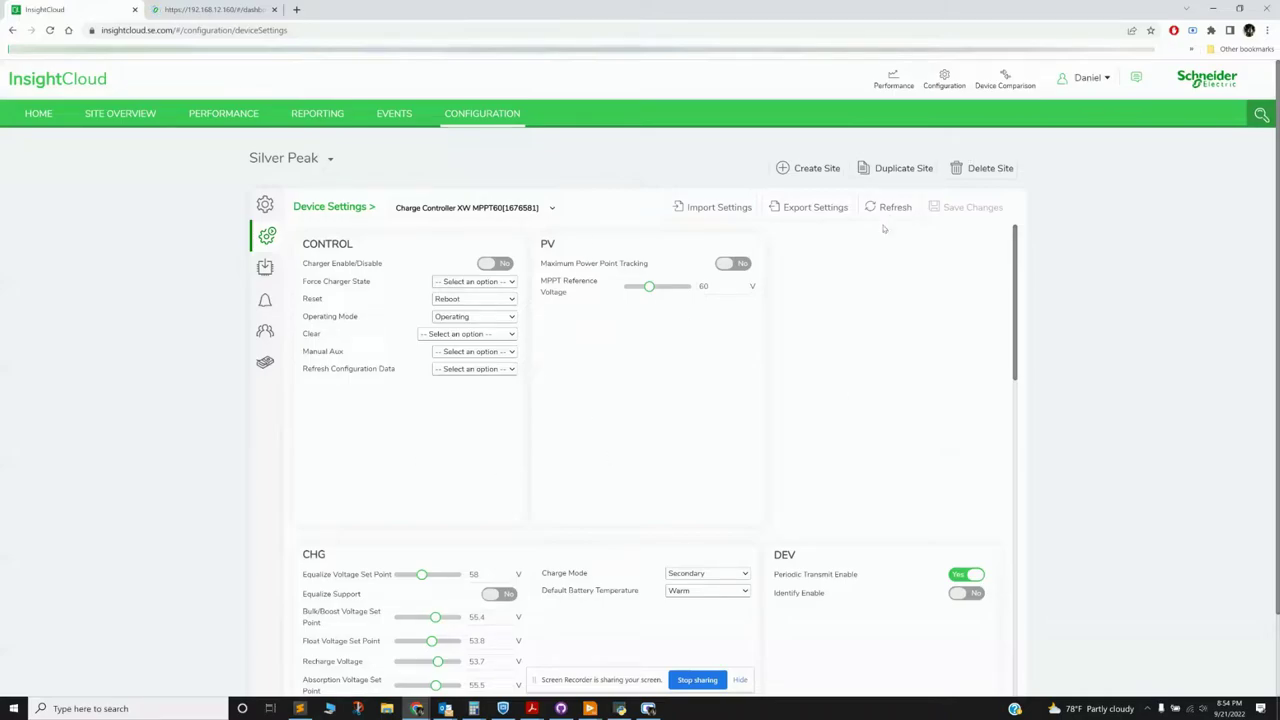
{"action": "scroll", "coordinate": [578, 258], "scroll_direction": "down", "scroll_amount": 3}
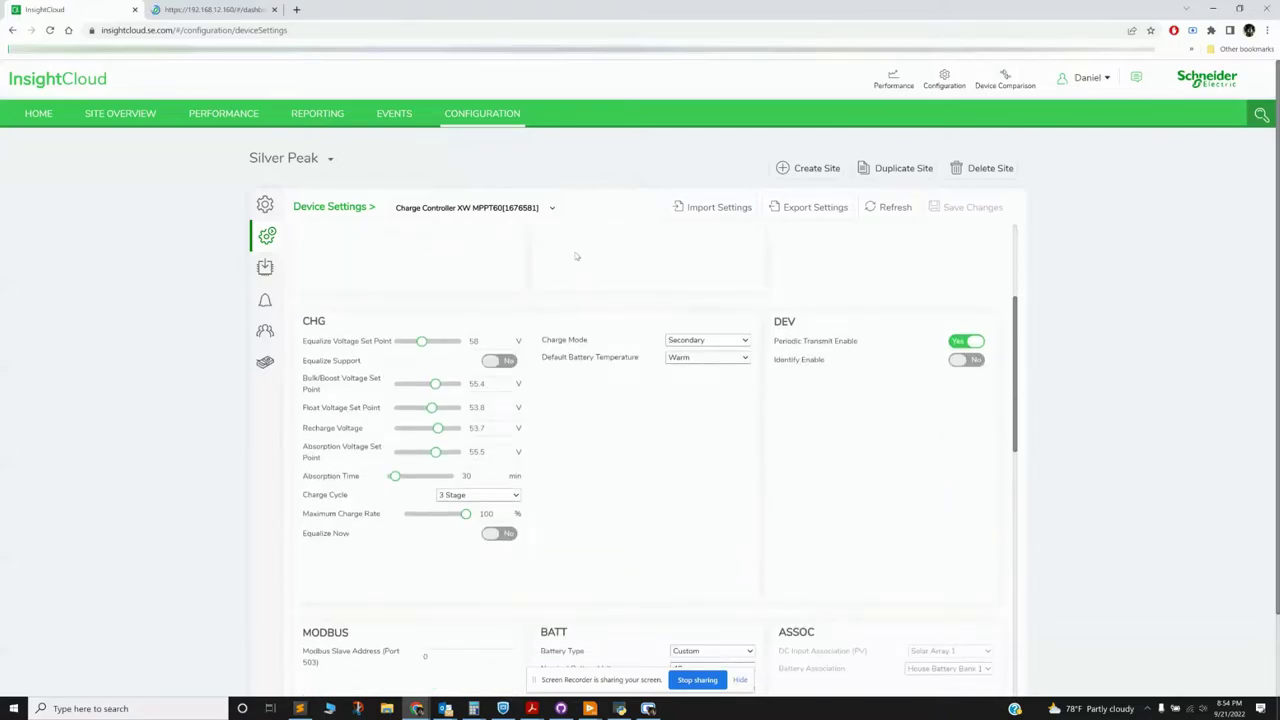
{"action": "scroll", "coordinate": [576, 257], "scroll_direction": "down", "scroll_amount": 5}
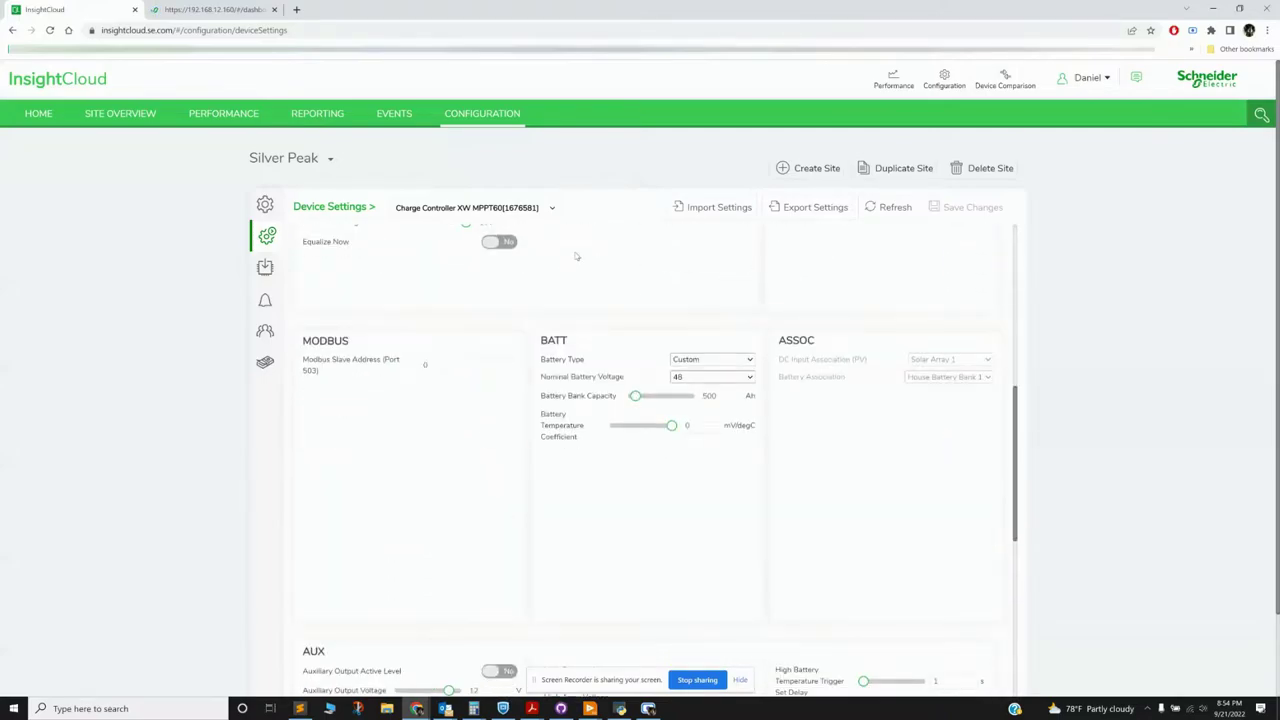
{"action": "scroll", "coordinate": [576, 257], "scroll_direction": "down", "scroll_amount": 2}
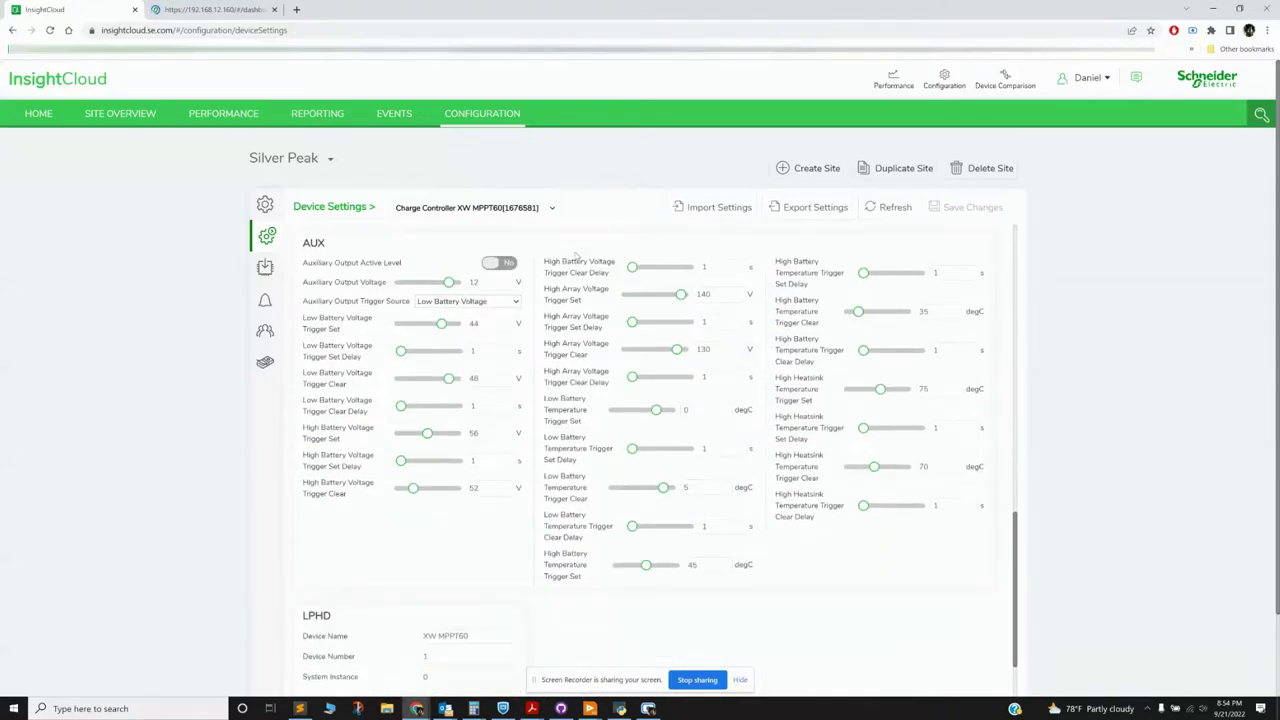
{"action": "scroll", "coordinate": [508, 449], "scroll_direction": "down", "scroll_amount": 3}
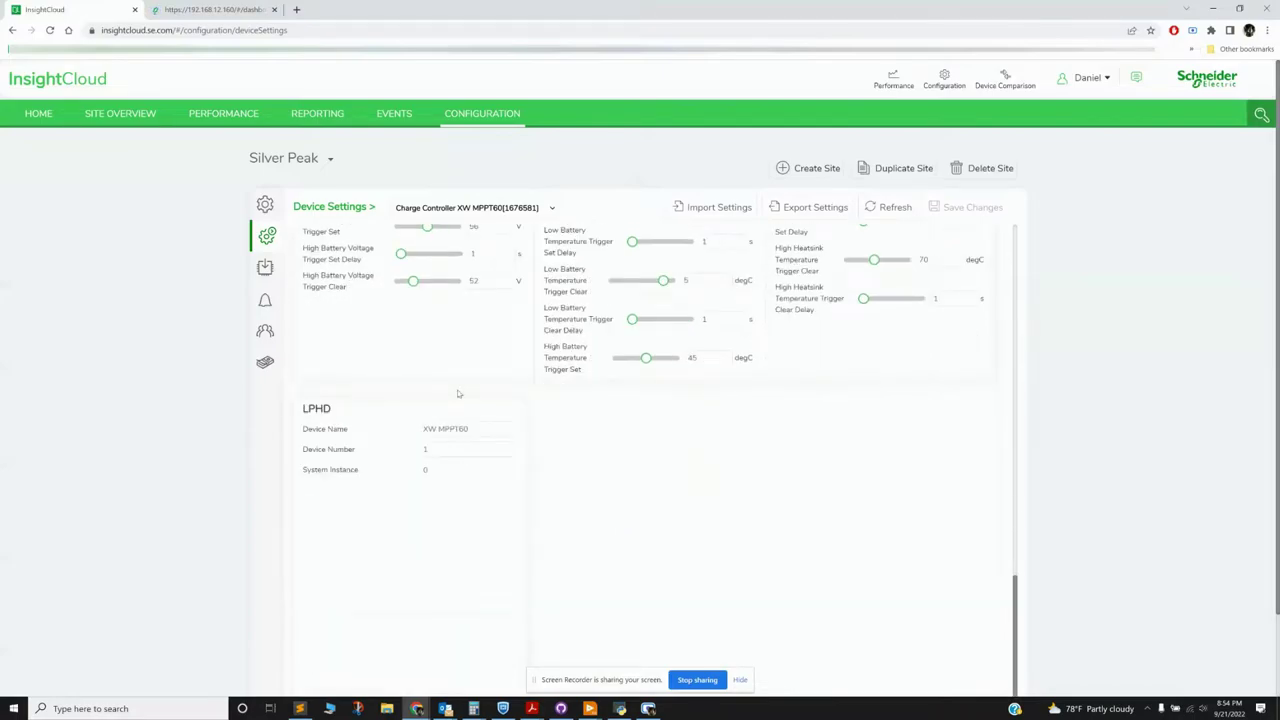
{"action": "scroll", "coordinate": [459, 394], "scroll_direction": "up", "scroll_amount": 5}
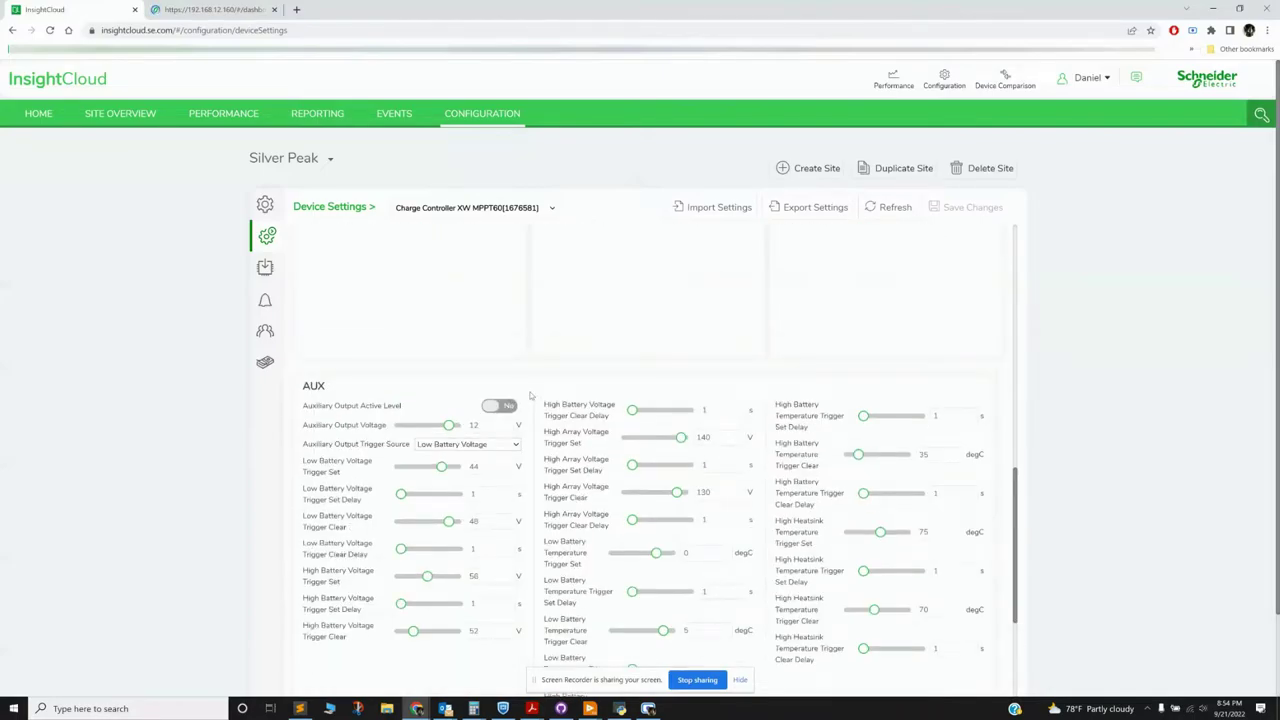
Step: Review the XW MPPT60 auxiliary output, LPHD, charging, battery, Control and PV settings
{"action": "scroll", "coordinate": [543, 381], "scroll_direction": "down", "scroll_amount": 3}
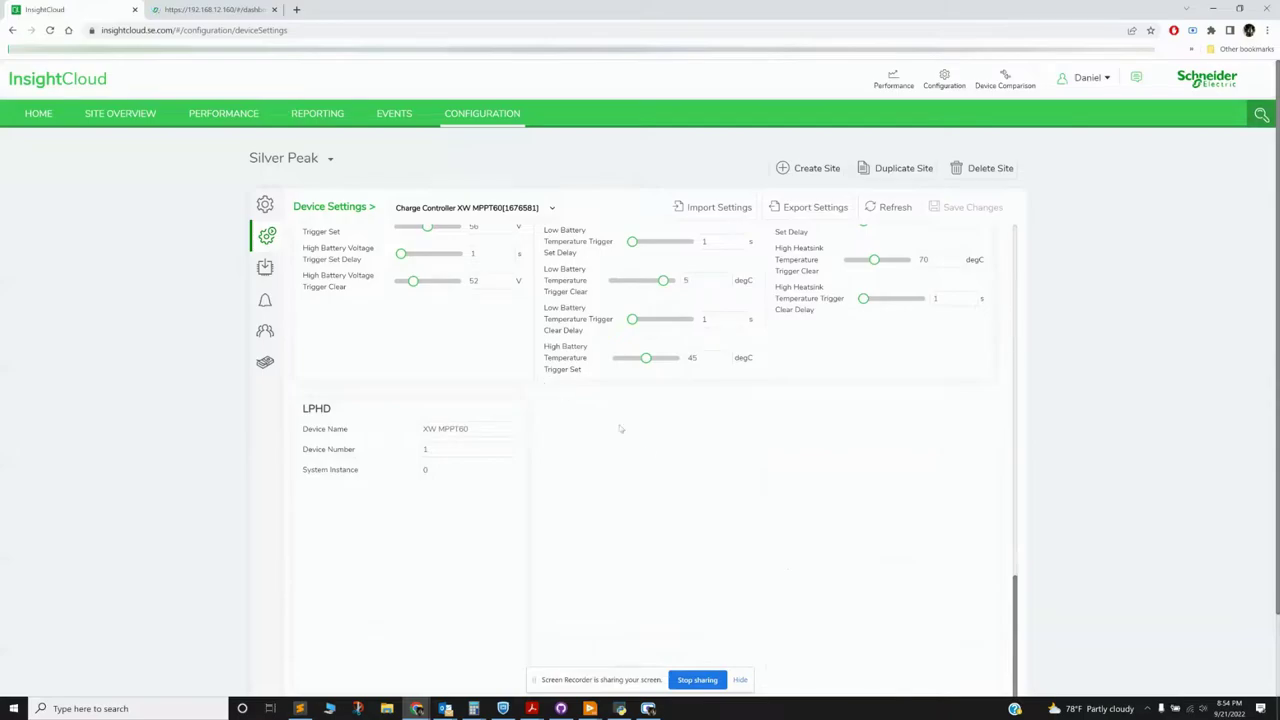
{"action": "scroll", "coordinate": [970, 514], "scroll_direction": "down", "scroll_amount": 2}
{"action": "scroll", "coordinate": [586, 517], "scroll_direction": "up", "scroll_amount": 3}
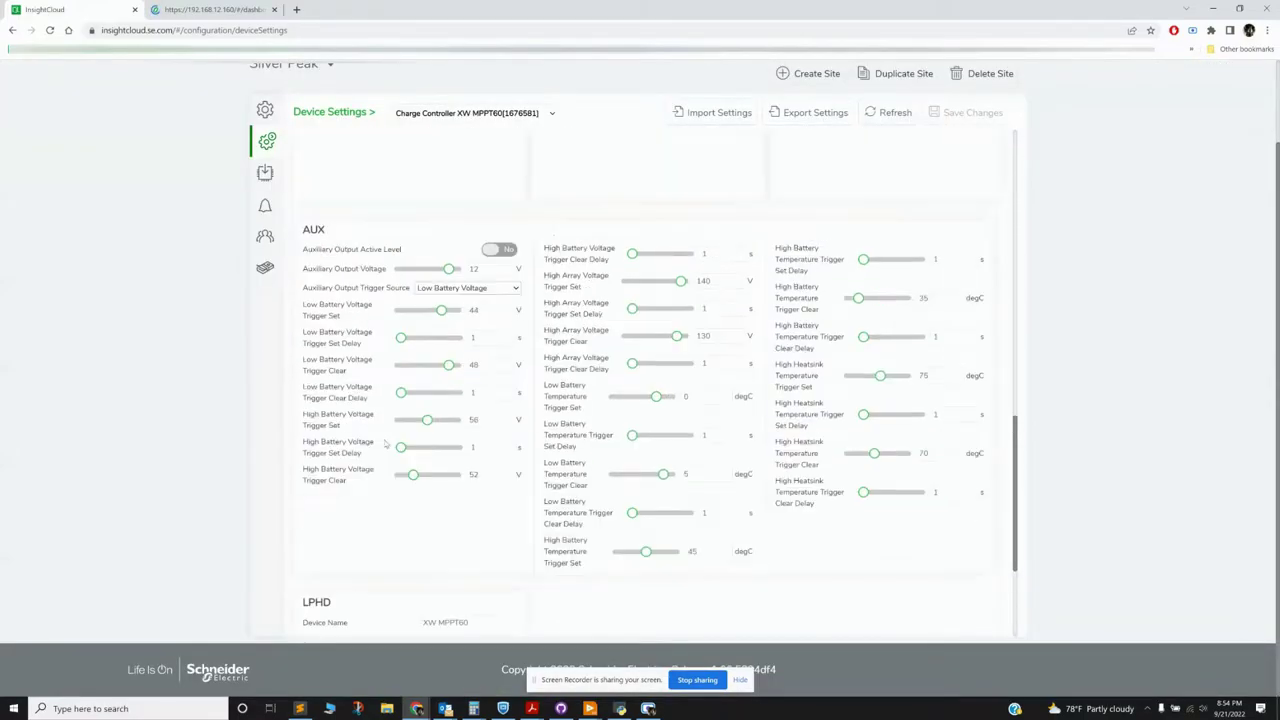
{"action": "scroll", "coordinate": [500, 435], "scroll_direction": "up", "scroll_amount": 5}
{"action": "scroll", "coordinate": [502, 432], "scroll_direction": "up", "scroll_amount": 3}
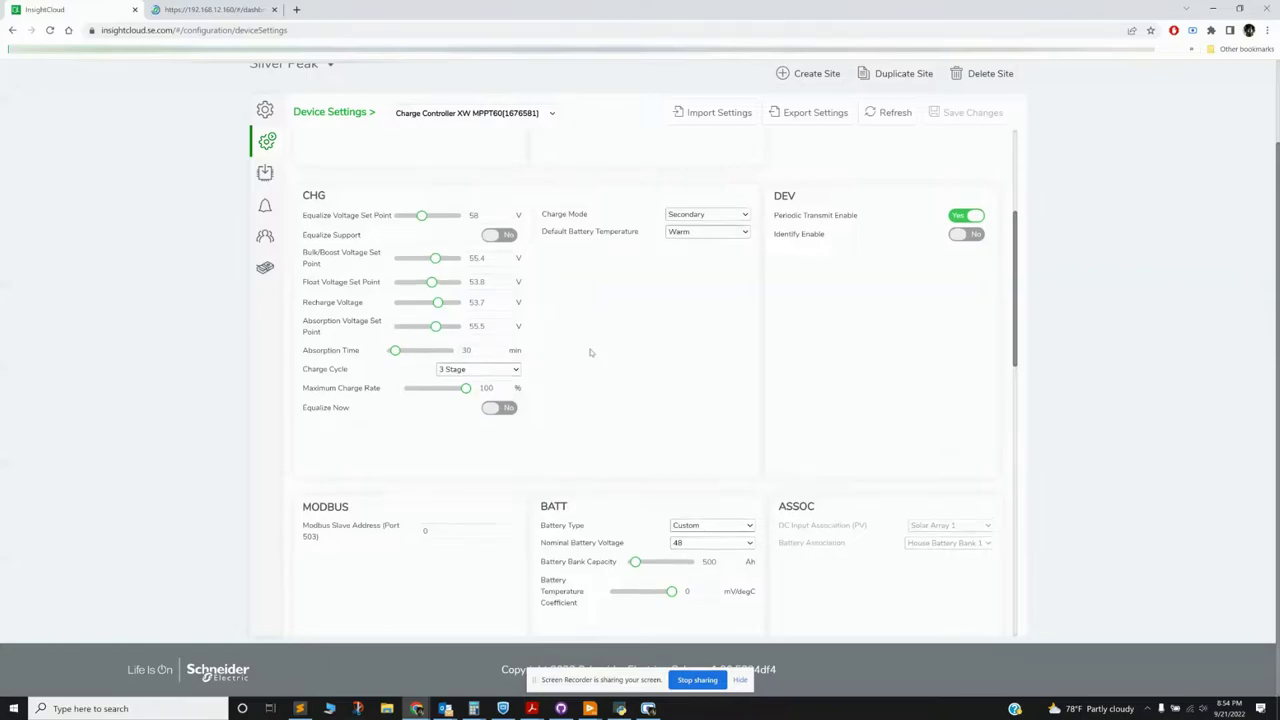
{"action": "scroll", "coordinate": [598, 360], "scroll_direction": "up", "scroll_amount": 5}
{"action": "scroll", "coordinate": [590, 352], "scroll_direction": "up", "scroll_amount": 2}
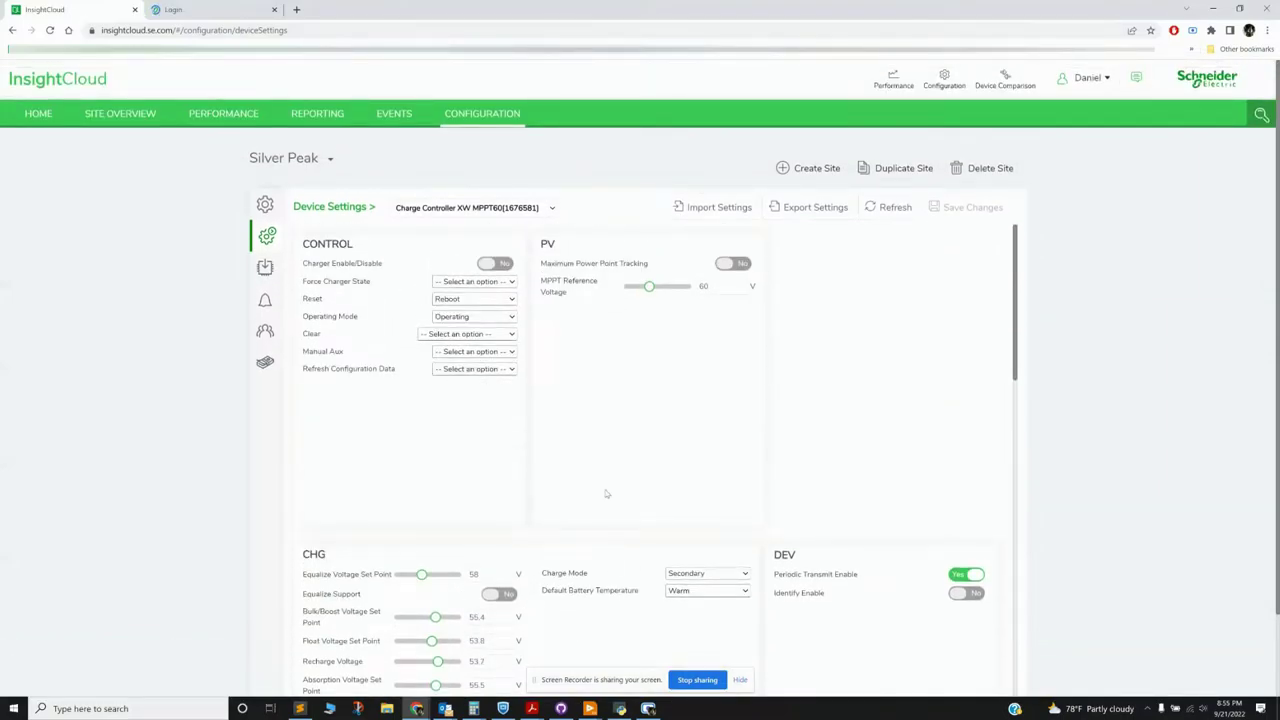
{"action": "scroll", "coordinate": [589, 450], "scroll_direction": "down", "scroll_amount": 2}
{"action": "scroll", "coordinate": [589, 450], "scroll_direction": "down", "scroll_amount": 1}
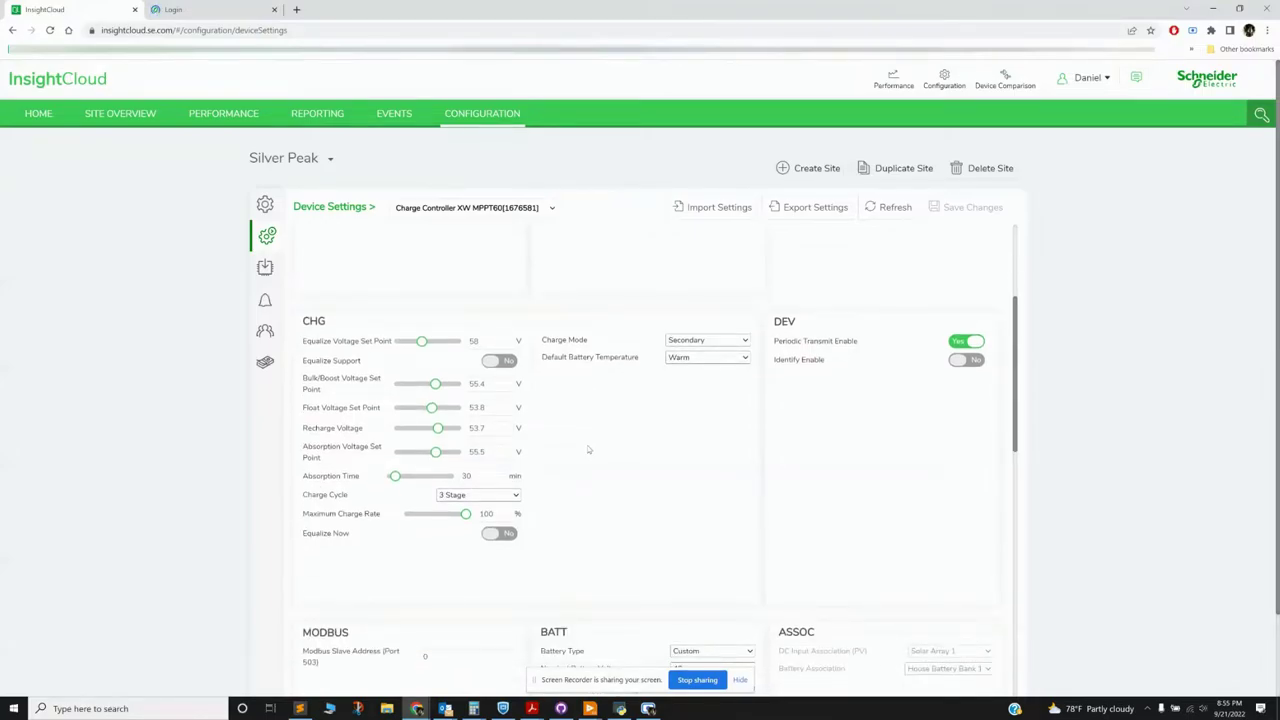
Step: Log in to the InsightLocal dashboard as Admin by entering the account password
{"action": "left_click", "coordinate": [189, 9]}
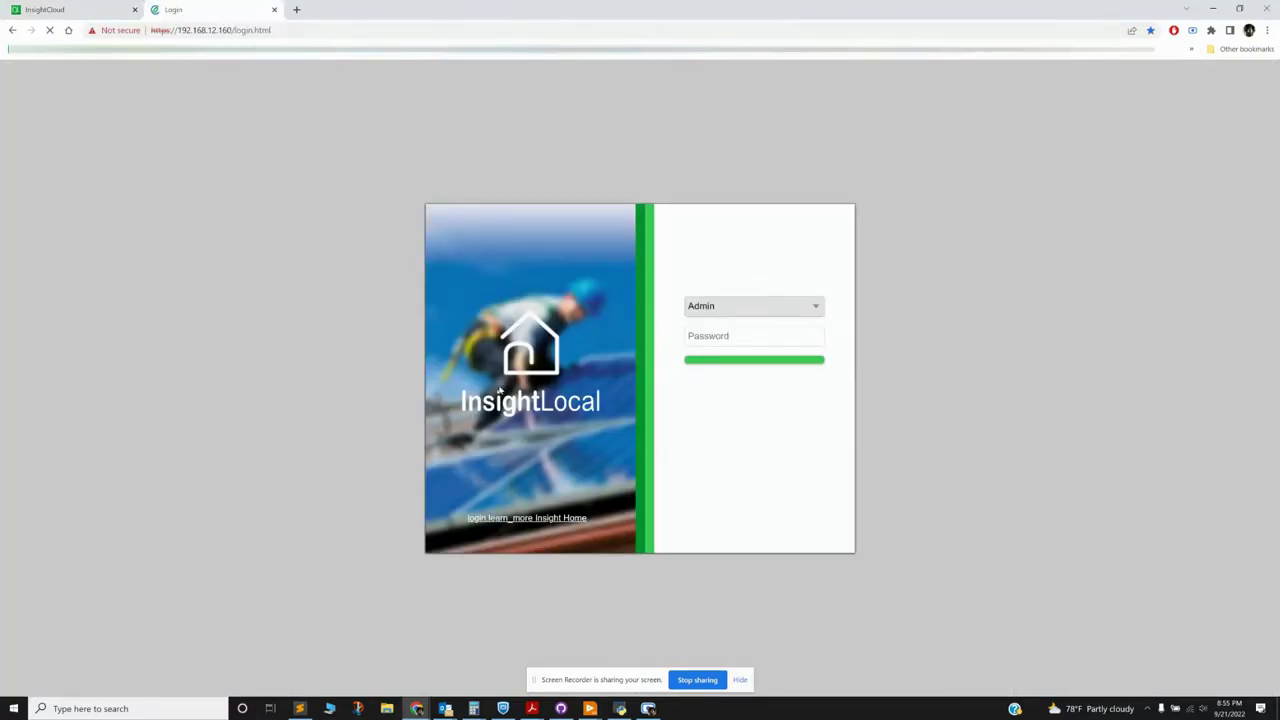
{"action": "left_click", "coordinate": [706, 340]}
{"action": "type", "text": "aa"}
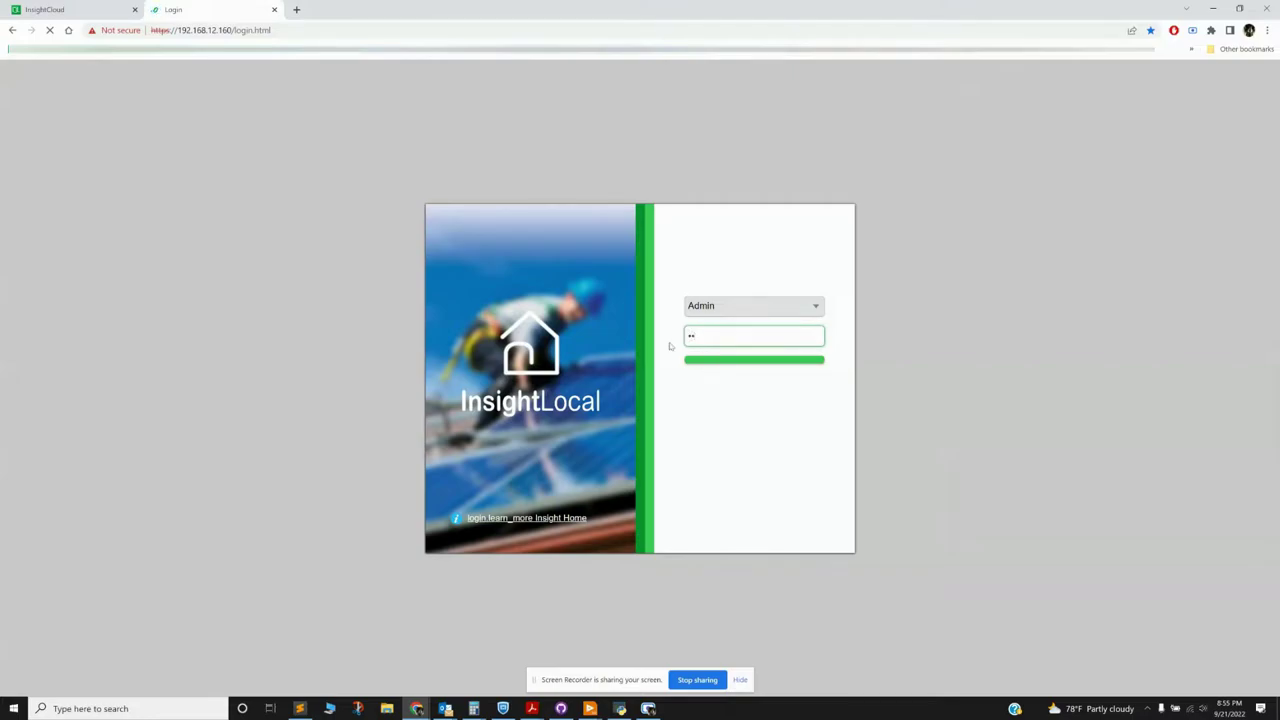
{"action": "type", "text": "aaaaaaaaa"}
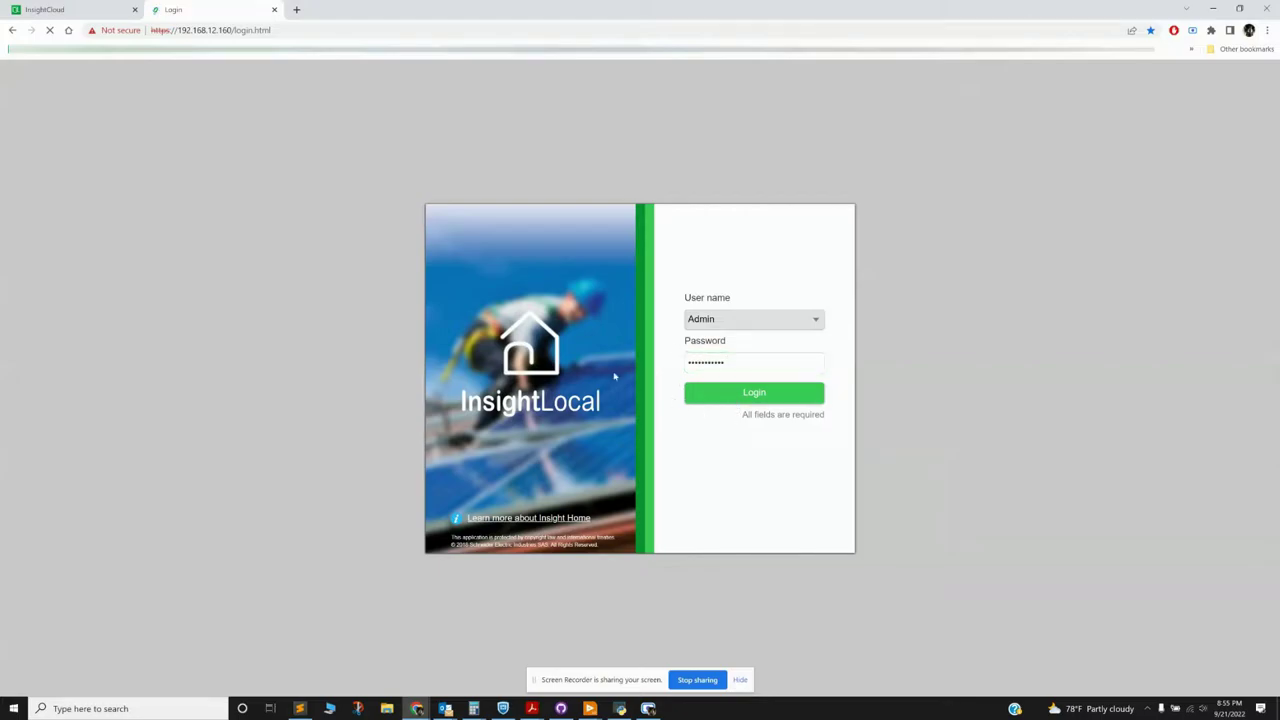
{"action": "key", "text": "Return"}
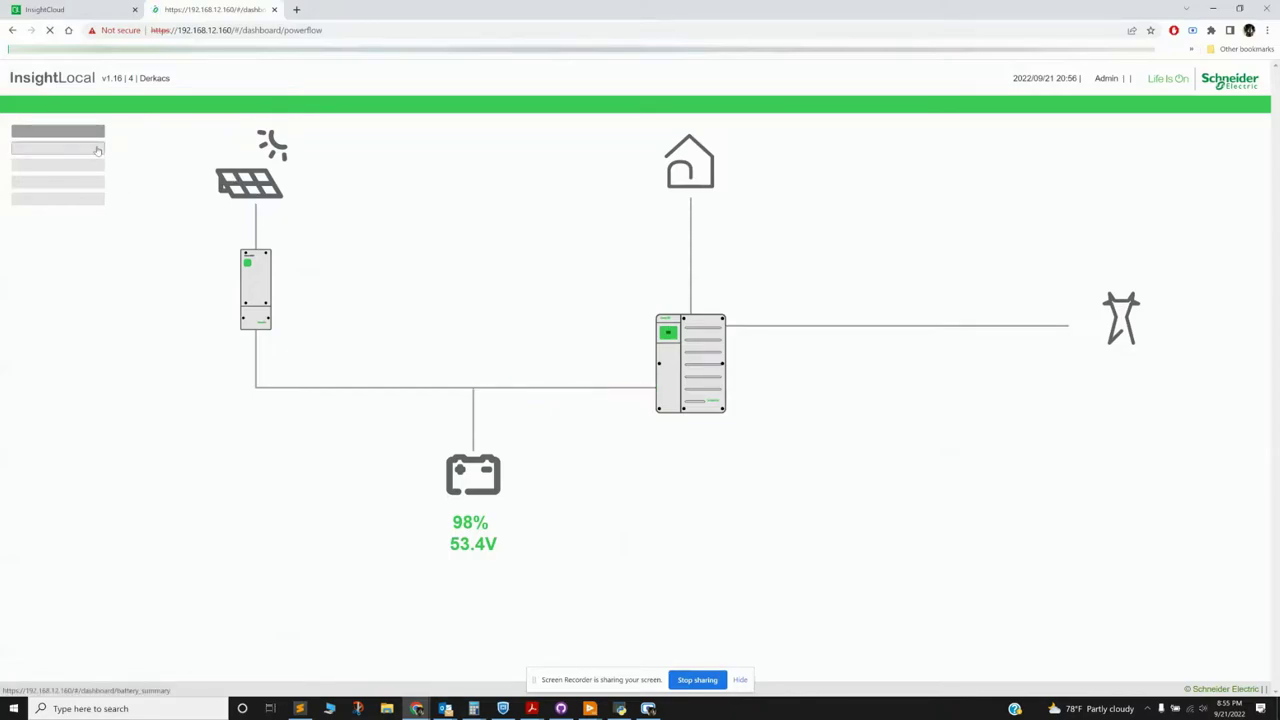
Step: Open the XW6848 inverter charger from the power flow diagram, check its DC power and display its advanced configuration
{"action": "left_click", "coordinate": [670, 385]}
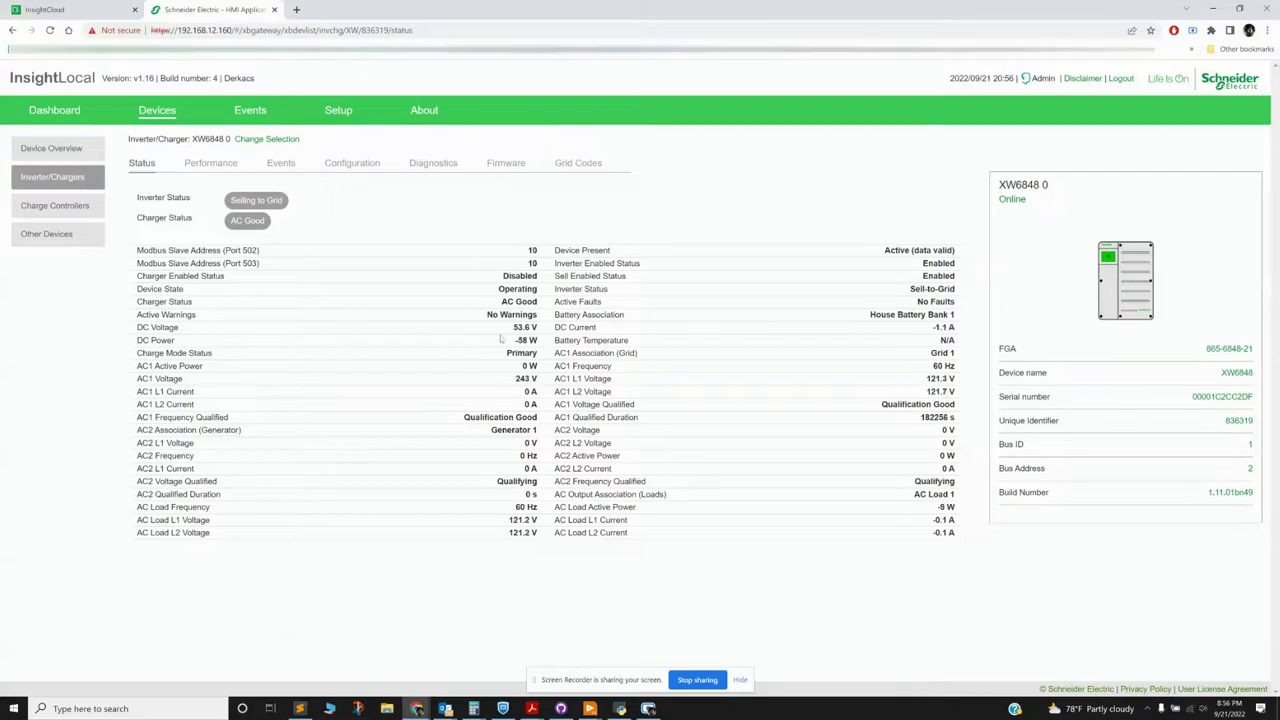
{"action": "left_click_drag", "start_coordinate": [517, 341], "coordinate": [560, 340]}
{"action": "left_click", "coordinate": [340, 170]}
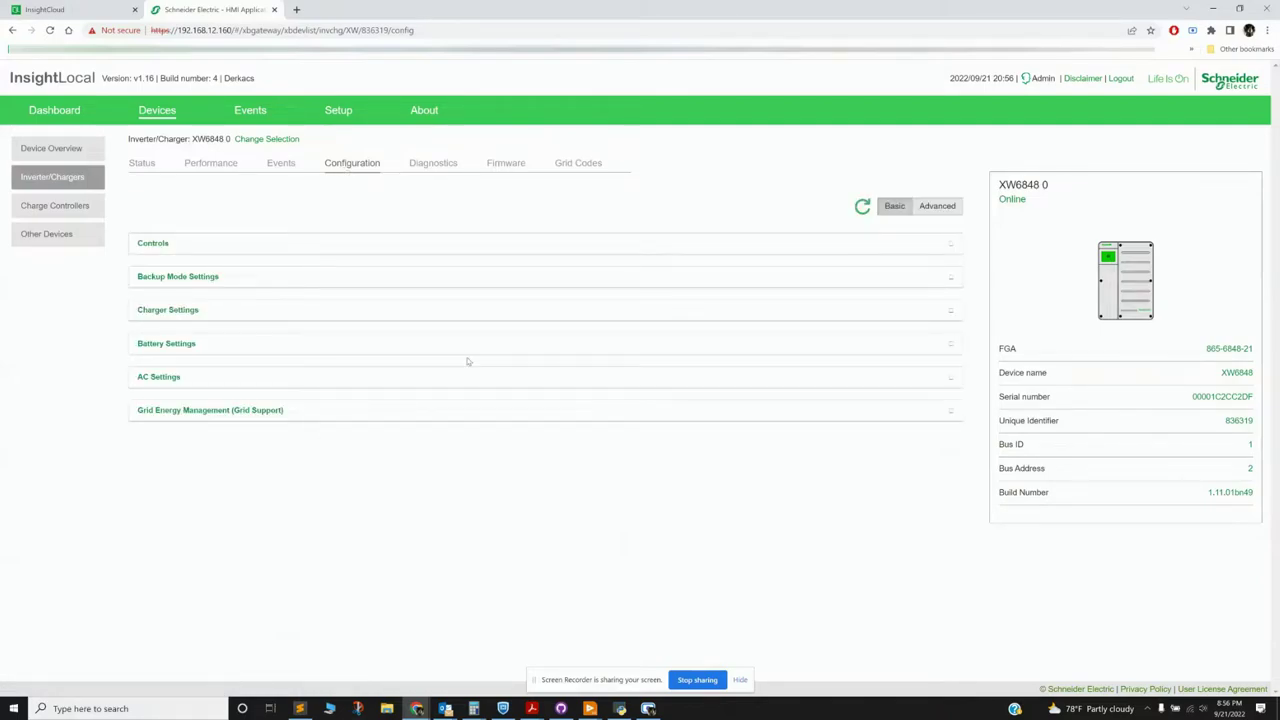
{"action": "left_click", "coordinate": [938, 210]}
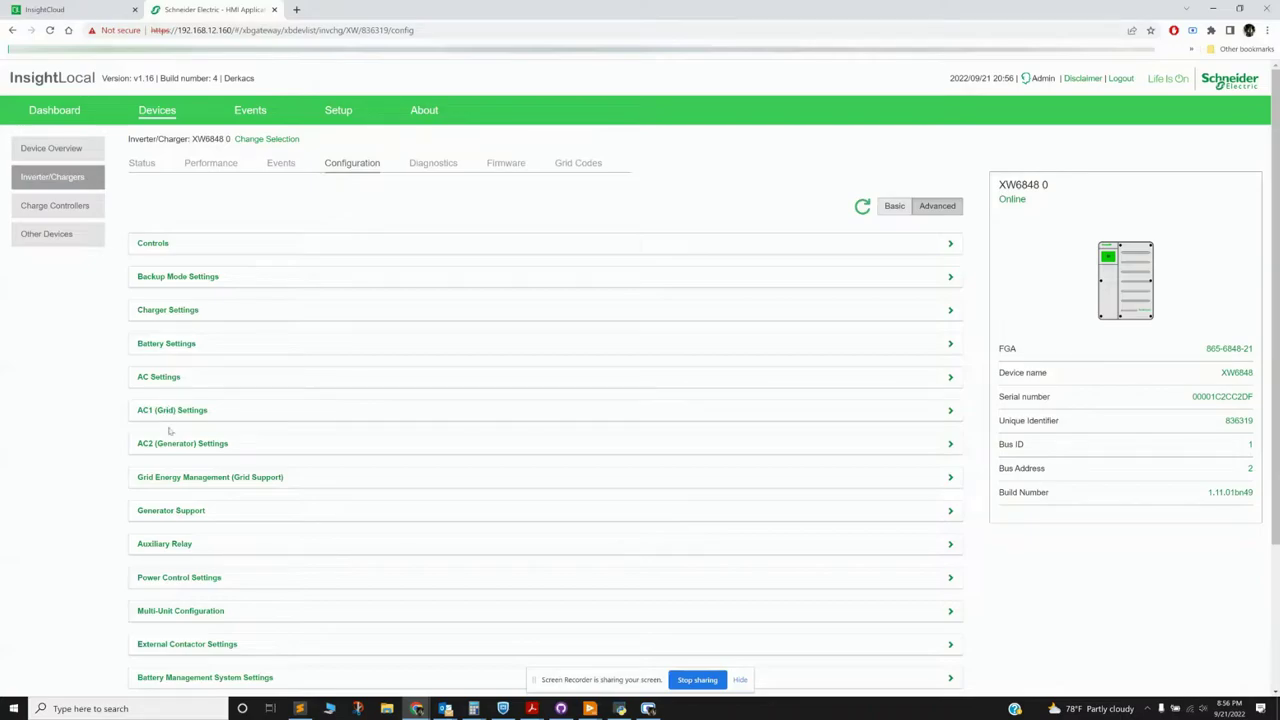
Step: Examine the Grid Support state, Grid Support SOC and Maximum Export (Sell) Amps under Grid Energy Management, and collapse the section
{"action": "left_click", "coordinate": [192, 479]}
{"action": "scroll", "coordinate": [88, 466], "scroll_direction": "down", "scroll_amount": 3}
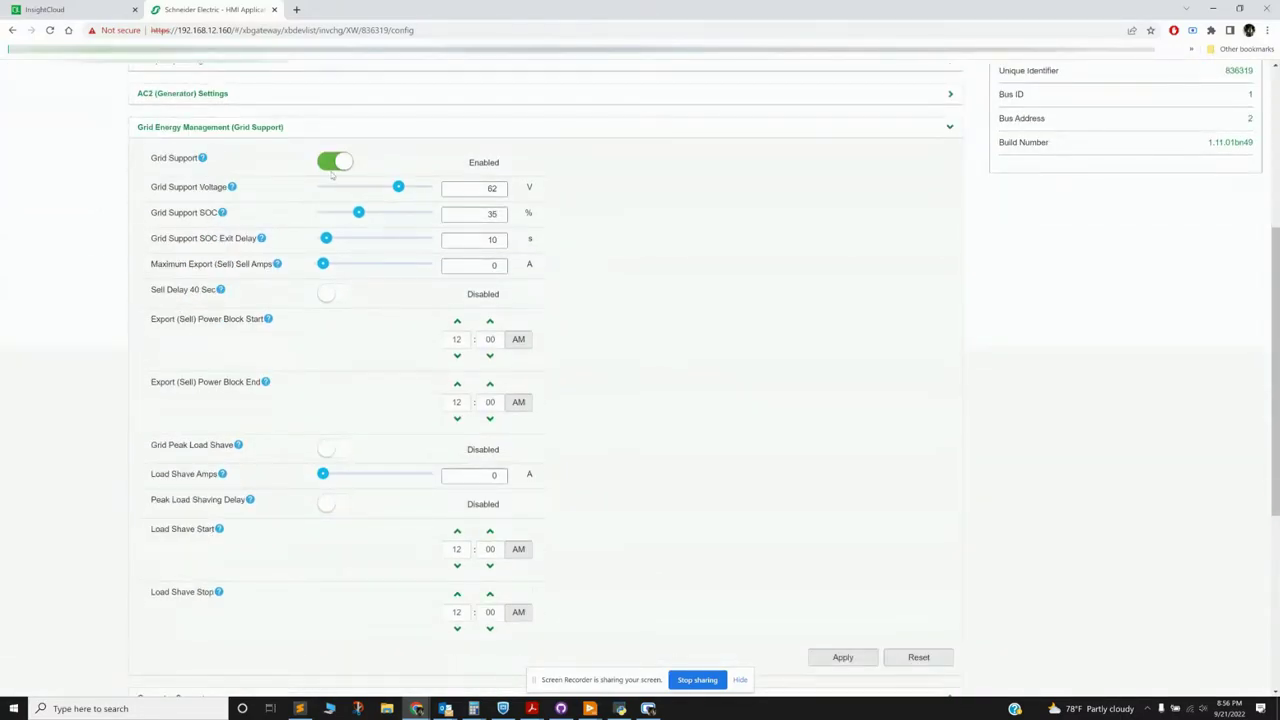
{"action": "left_click_drag", "start_coordinate": [510, 166], "coordinate": [462, 165]}
{"action": "double_click", "coordinate": [474, 214]}
{"action": "left_click", "coordinate": [492, 266]}
{"action": "double_click", "coordinate": [492, 266]}
{"action": "scroll", "coordinate": [556, 290], "scroll_direction": "down", "scroll_amount": 2}
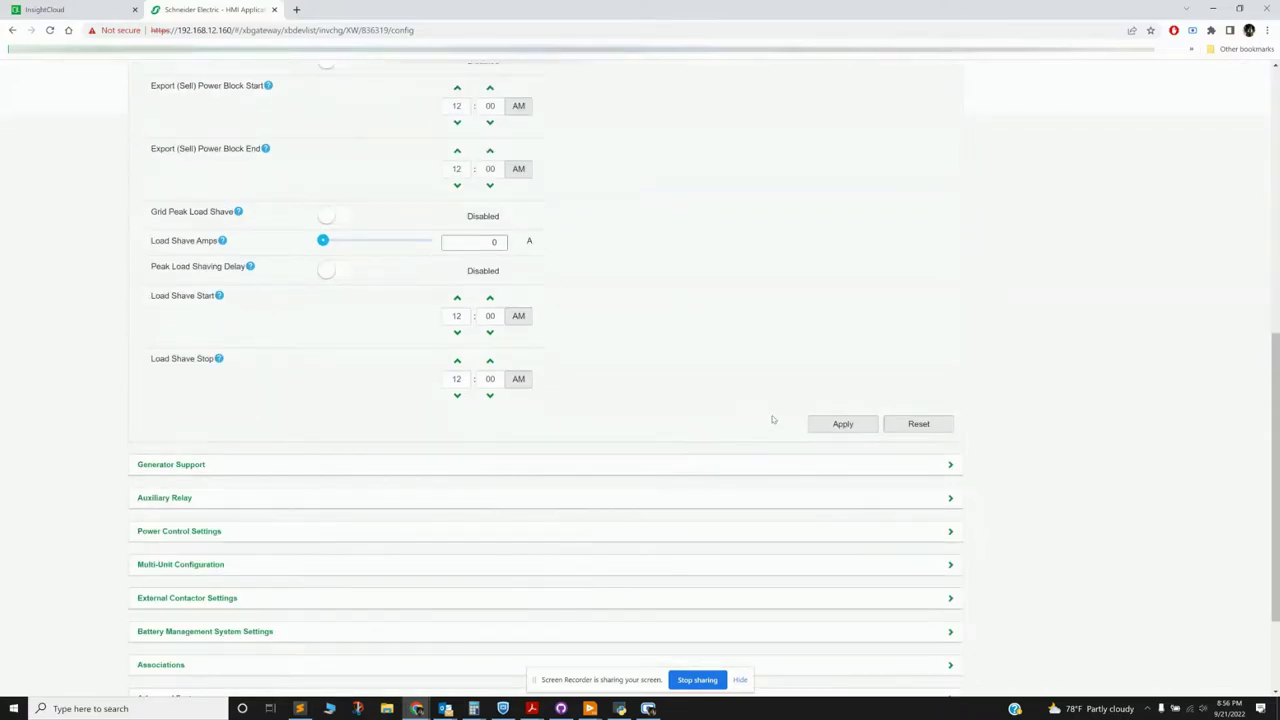
{"action": "scroll", "coordinate": [591, 297], "scroll_direction": "up", "scroll_amount": 4}
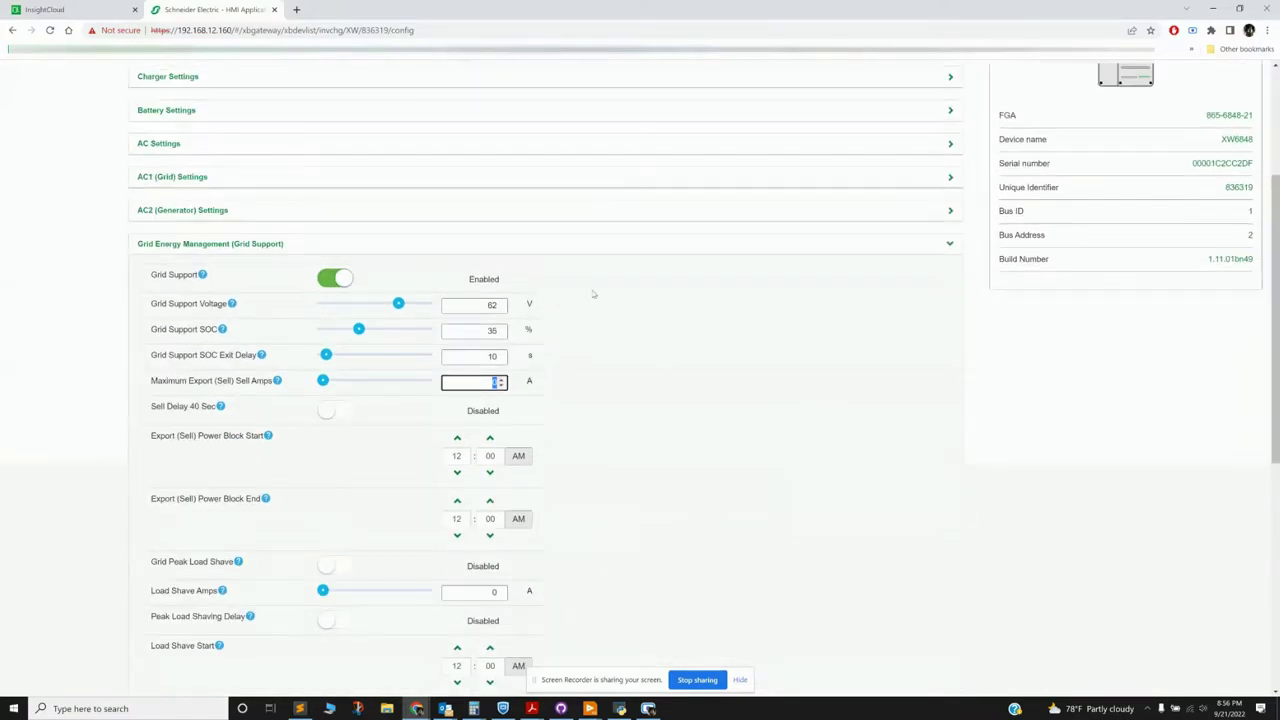
{"action": "left_click", "coordinate": [225, 305]}
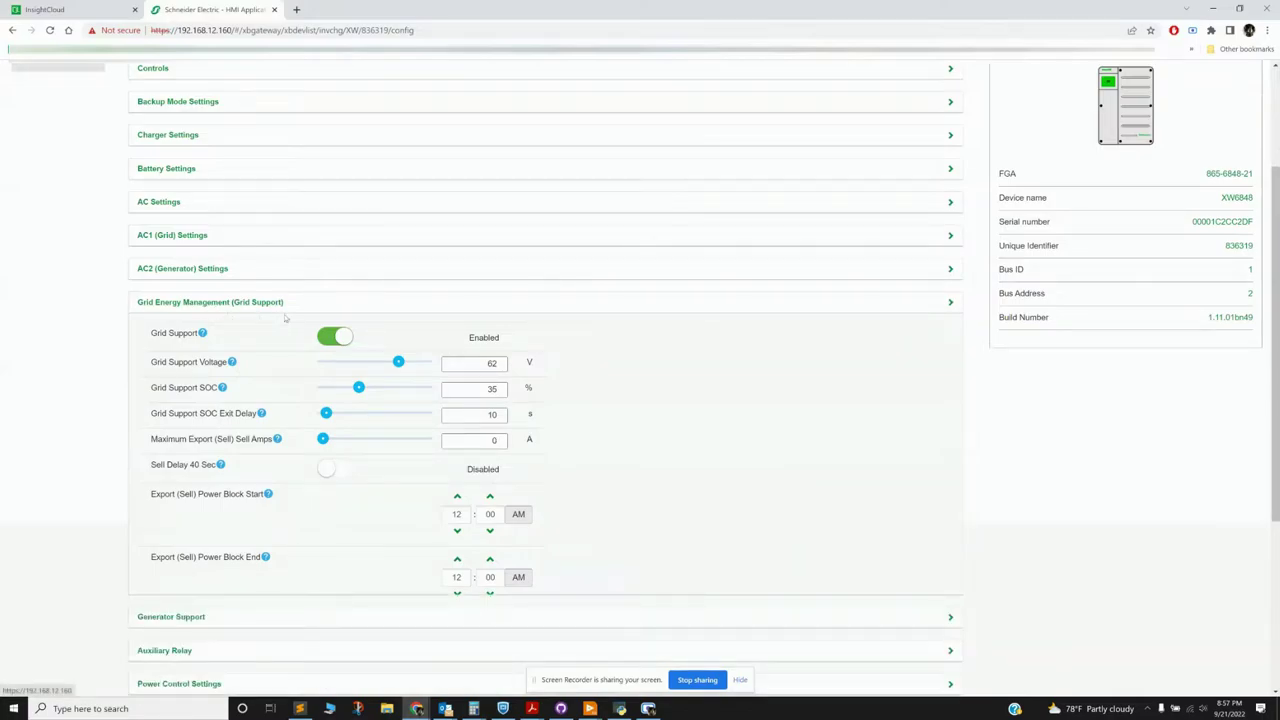
Step: Expand Charger Settings and examine the recharge voltage, recharge SOC and charge block times
{"action": "scroll", "coordinate": [280, 314], "scroll_direction": "up", "scroll_amount": 1}
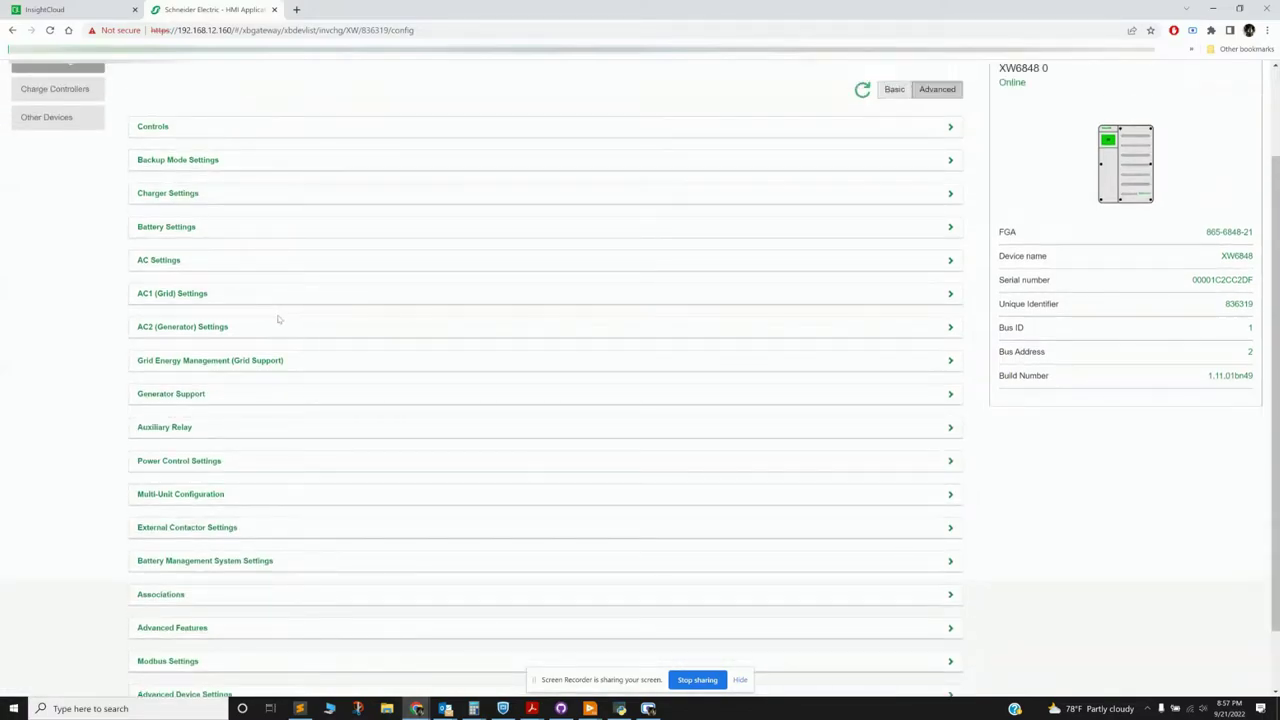
{"action": "left_click", "coordinate": [157, 195]}
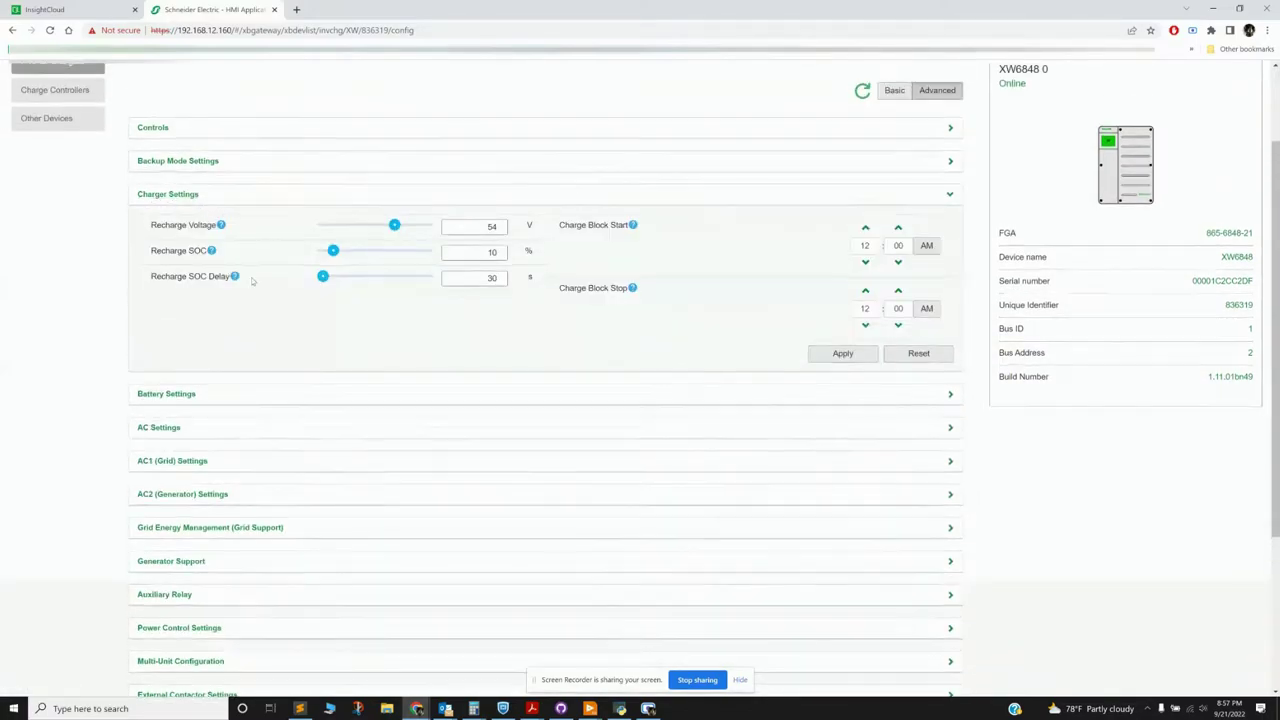
{"action": "scroll", "coordinate": [251, 281], "scroll_direction": "up", "scroll_amount": 2}
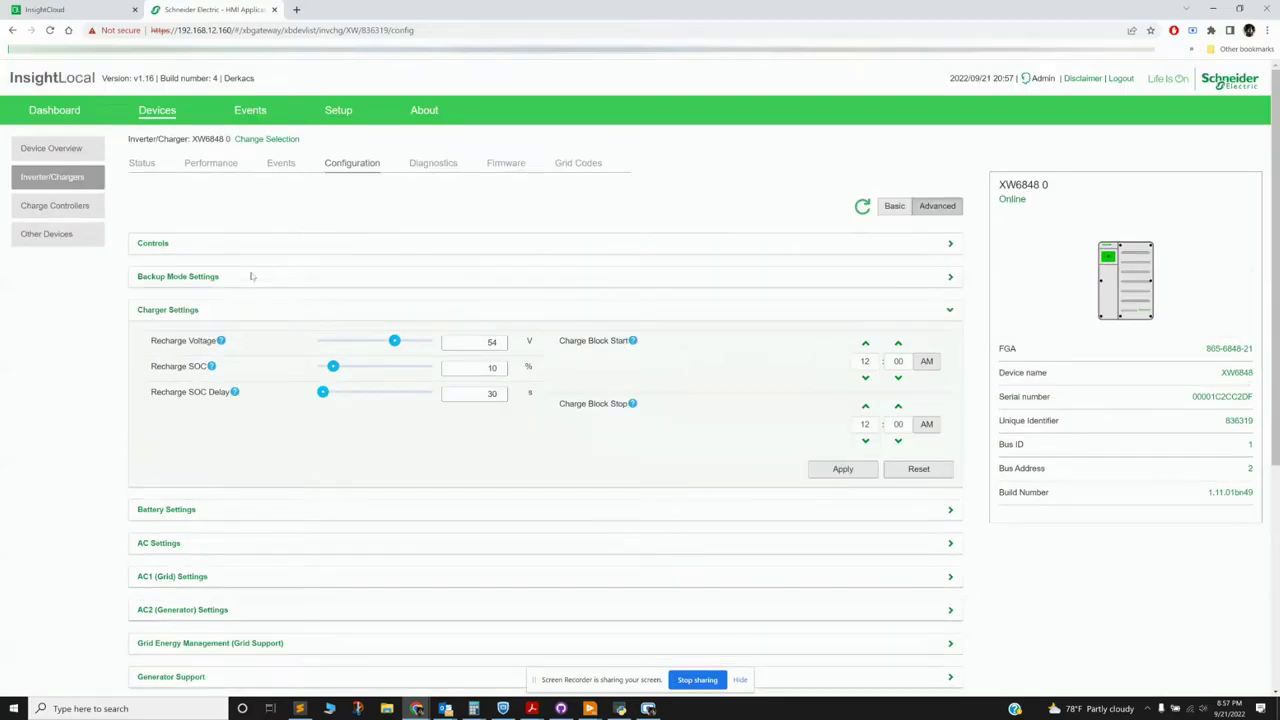
Step: Expand the inverter's Controls section and inspect the available Operating Mode options without changing the mode
{"action": "left_click", "coordinate": [155, 244]}
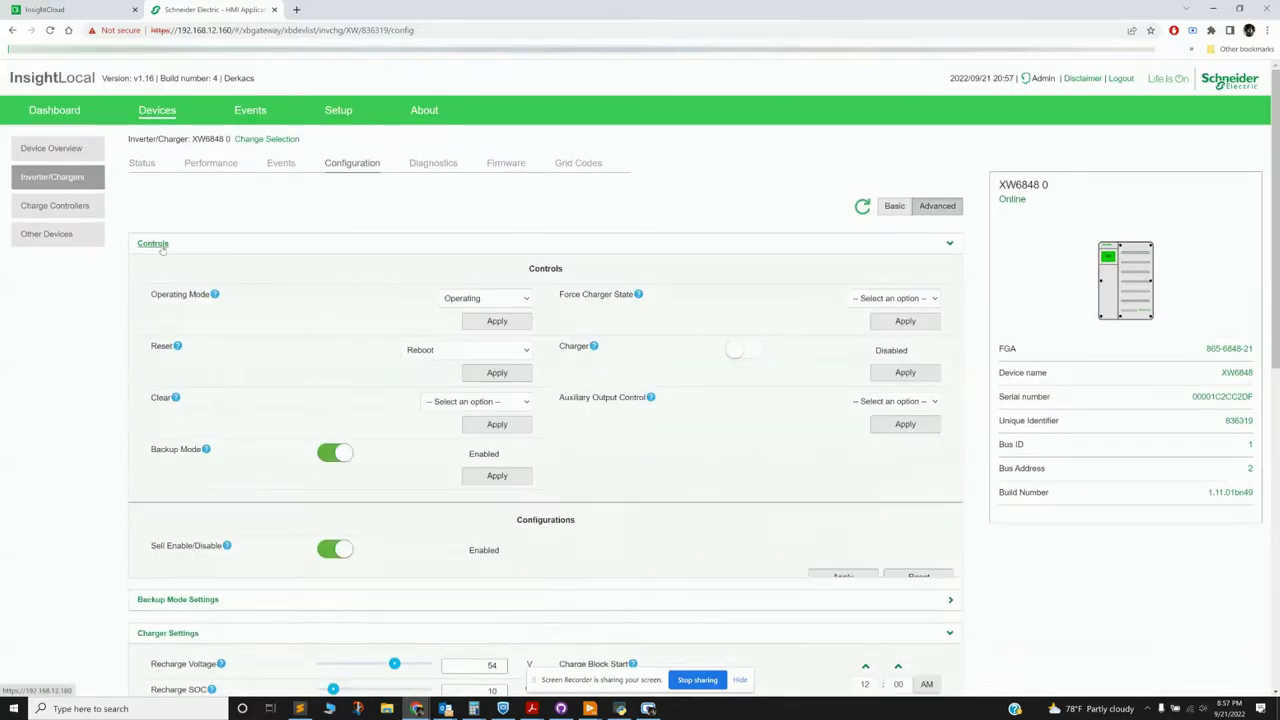
{"action": "left_click", "coordinate": [487, 298]}
{"action": "left_click", "coordinate": [487, 298]}
{"action": "left_click", "coordinate": [399, 302]}
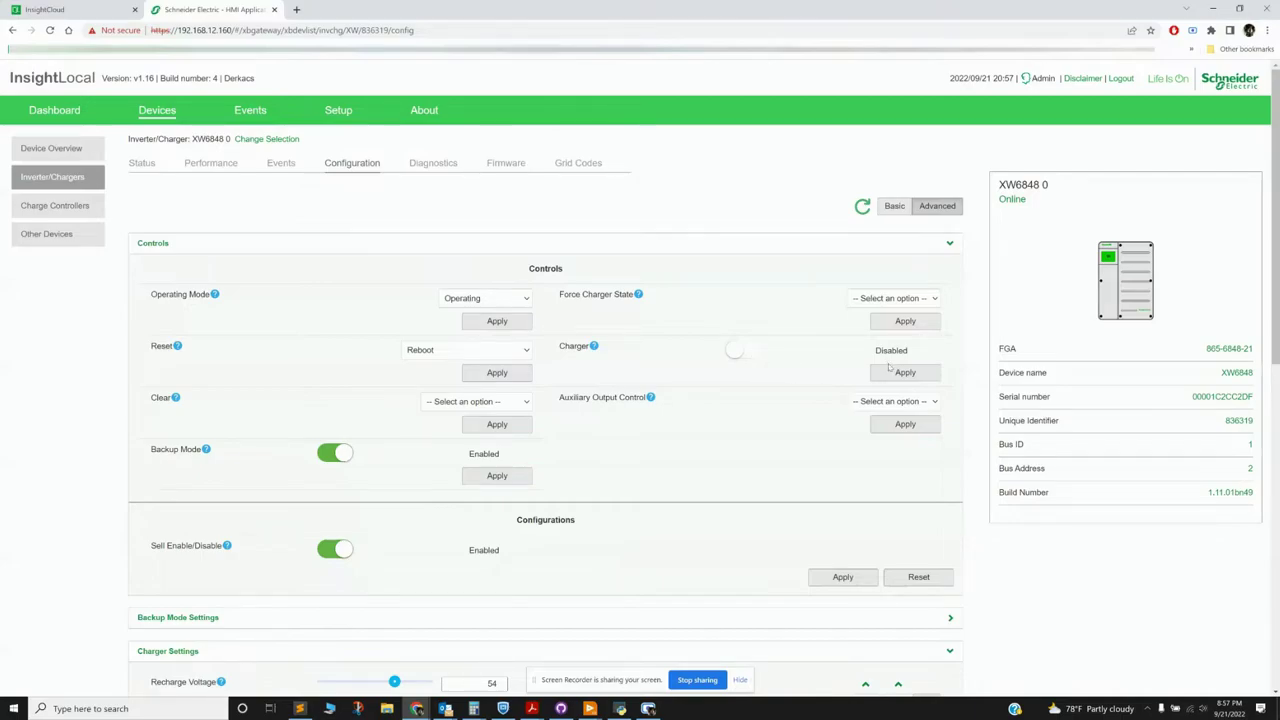
{"action": "left_click", "coordinate": [501, 304]}
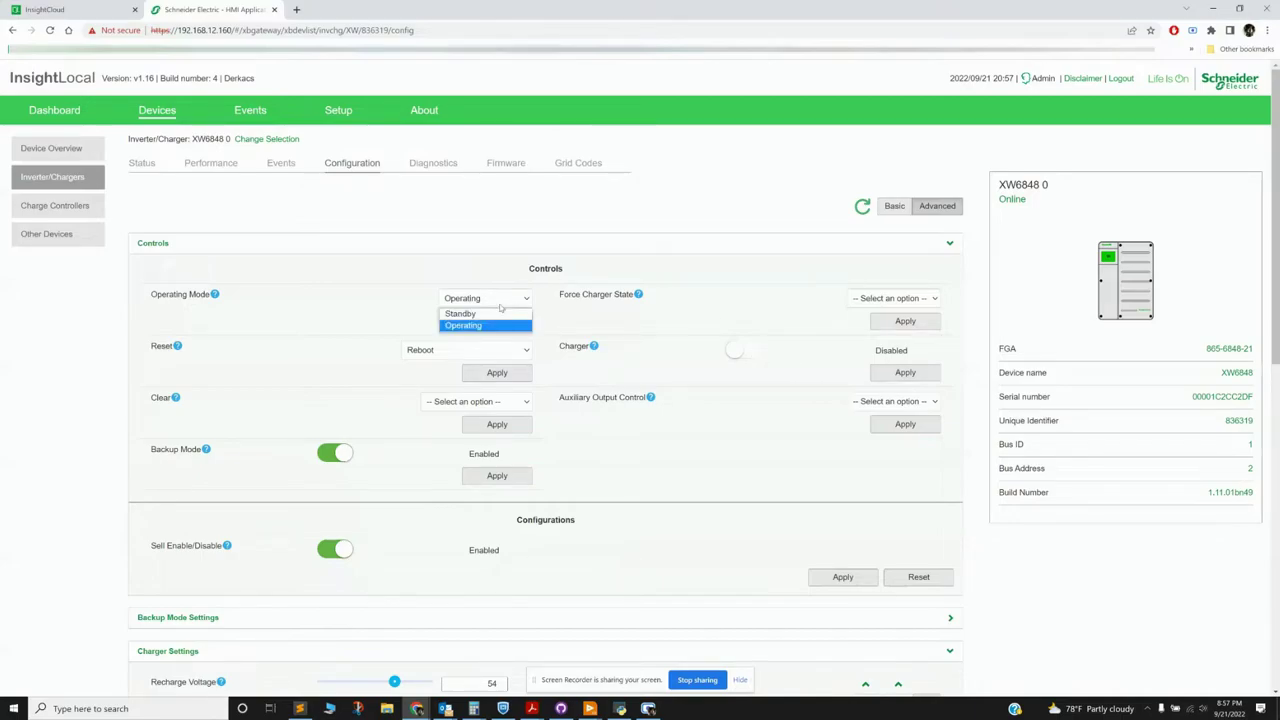
{"action": "left_click", "coordinate": [501, 306]}
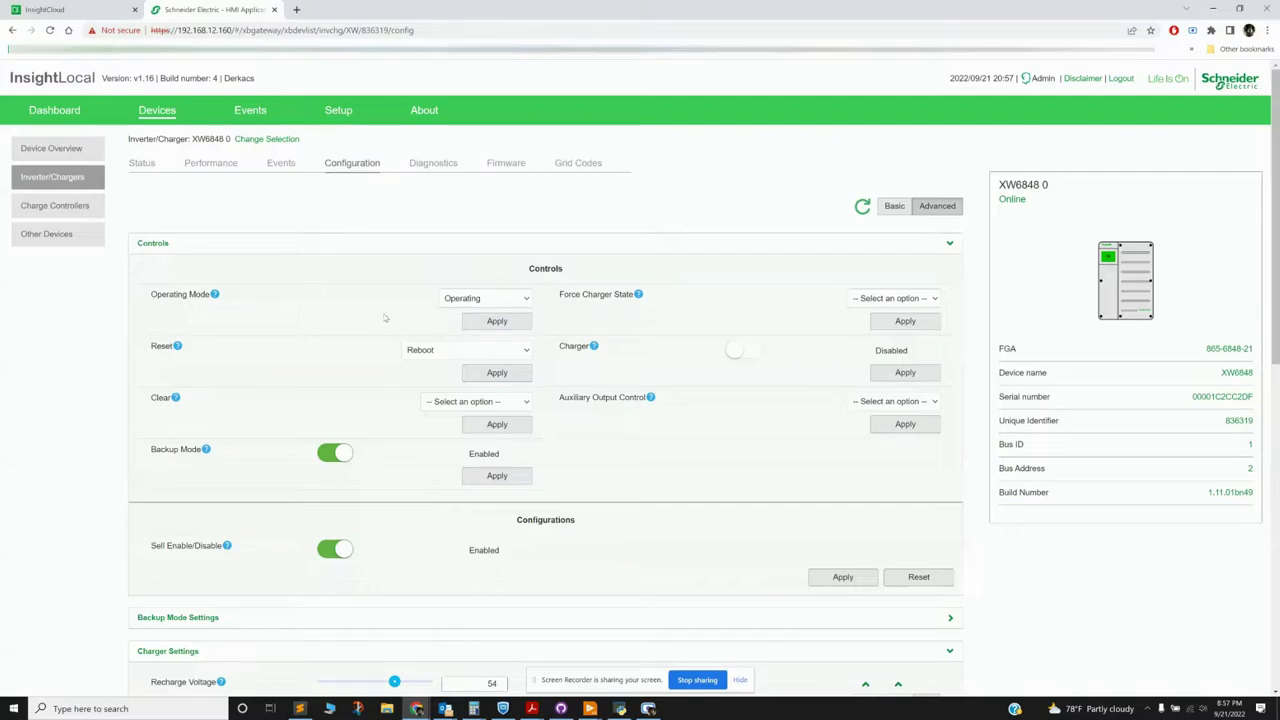
Step: Expand Battery Settings and examine SOC Control Enable and the Bulk/Boost and Absorption voltage set points
{"action": "scroll", "coordinate": [330, 347], "scroll_direction": "down", "scroll_amount": 4}
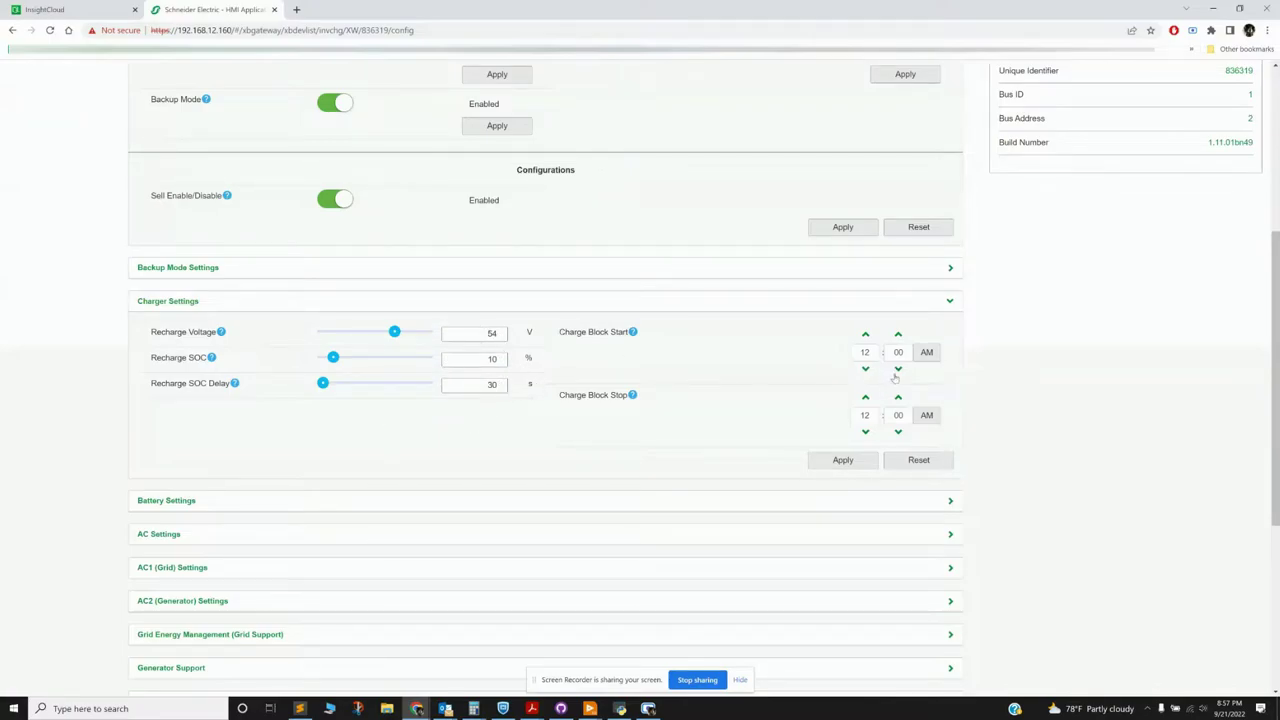
{"action": "scroll", "coordinate": [321, 388], "scroll_direction": "down", "scroll_amount": 2}
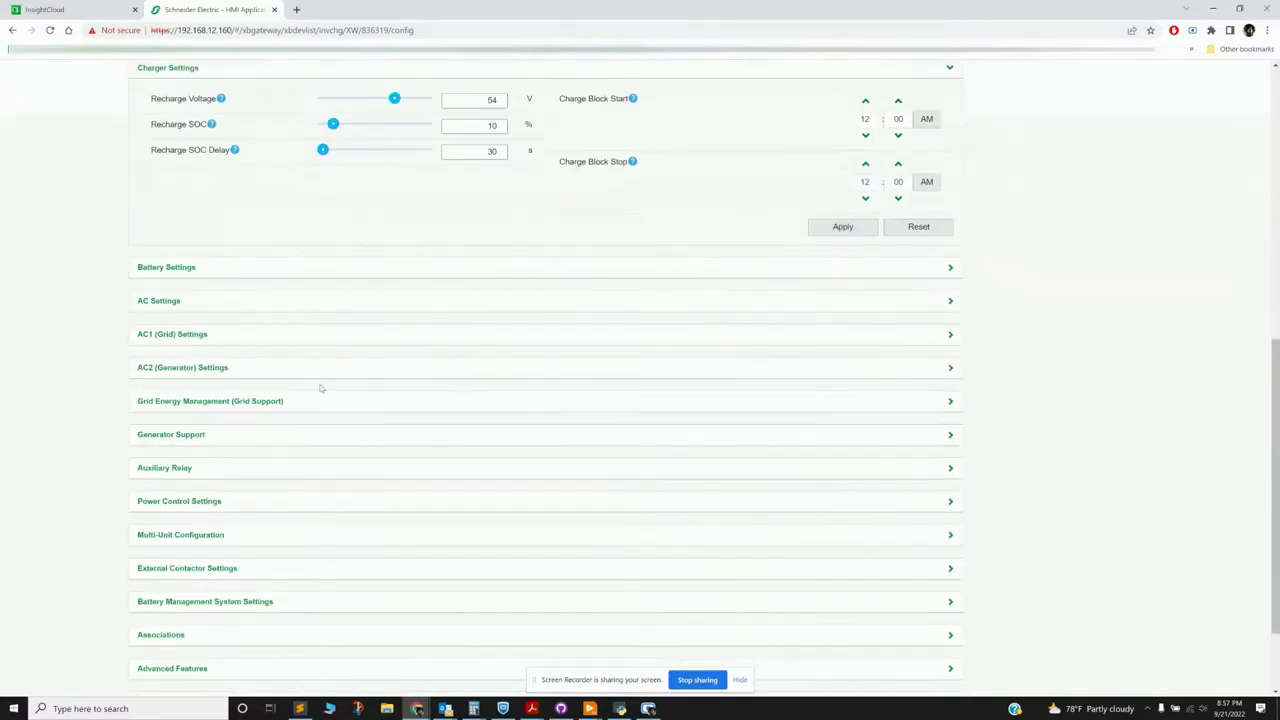
{"action": "left_click", "coordinate": [168, 270]}
{"action": "scroll", "coordinate": [121, 284], "scroll_direction": "down", "scroll_amount": 1}
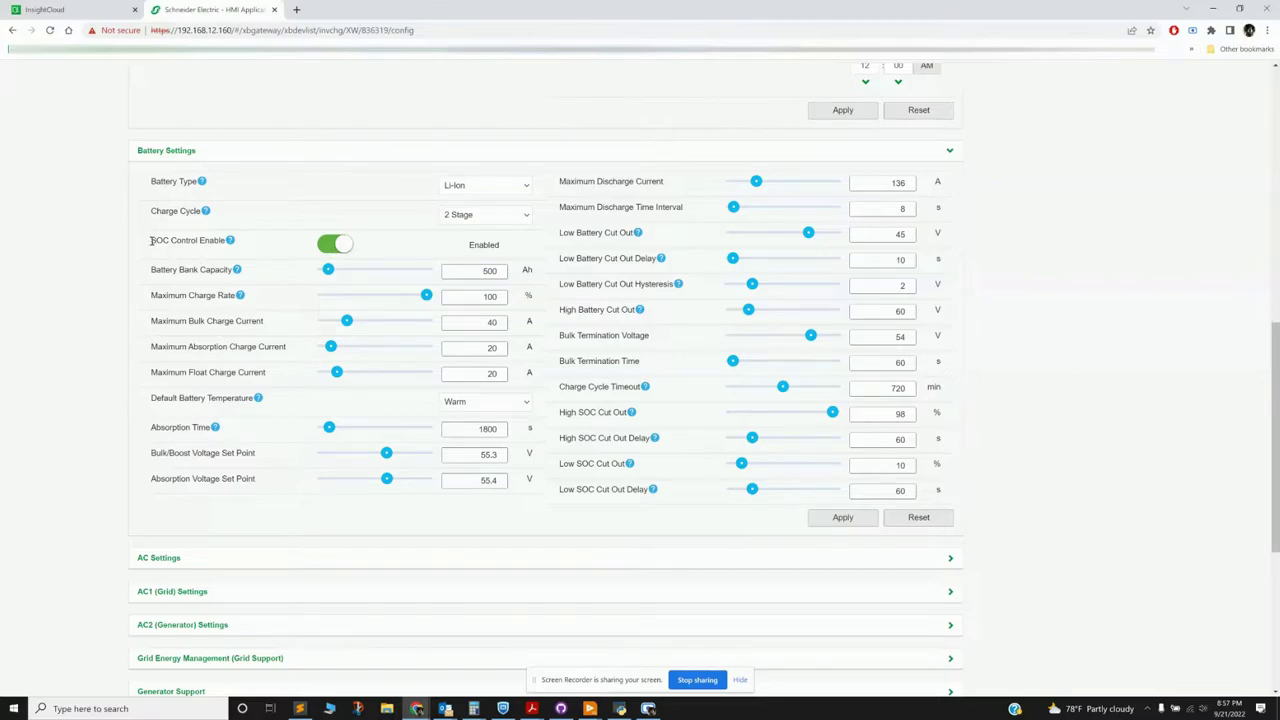
{"action": "left_click_drag", "start_coordinate": [153, 241], "coordinate": [227, 241]}
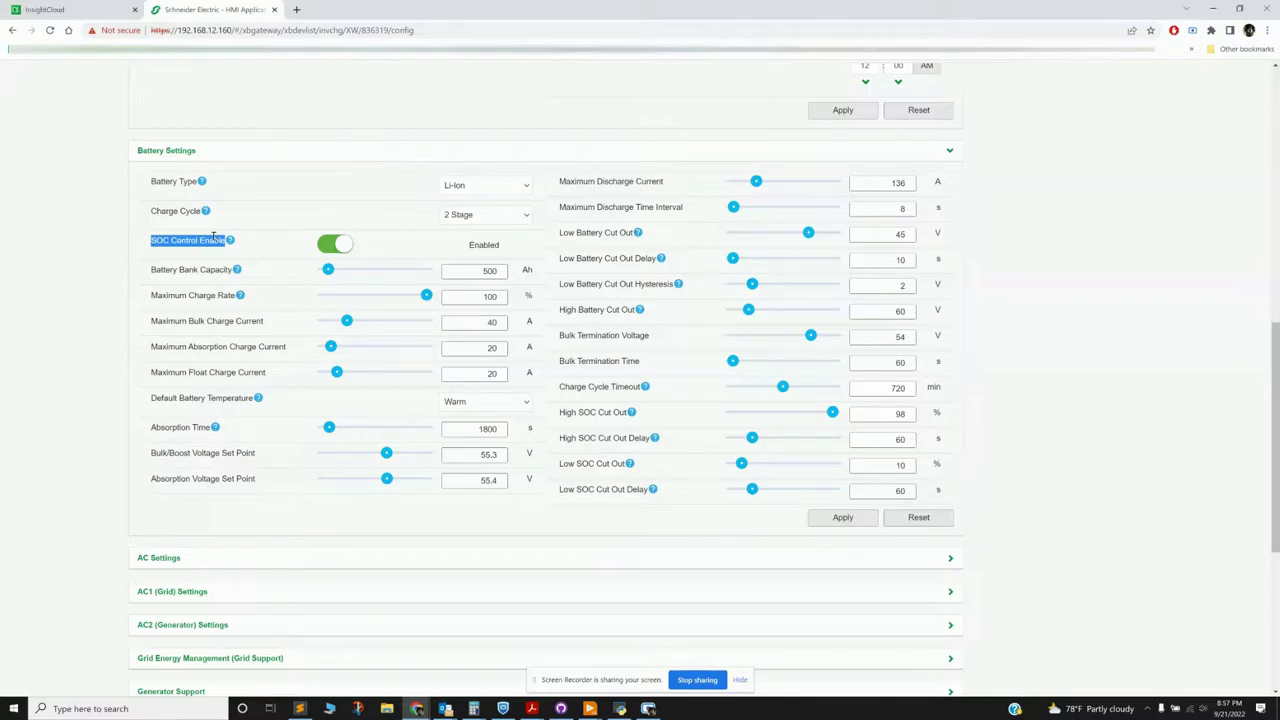
{"action": "double_click", "coordinate": [479, 456]}
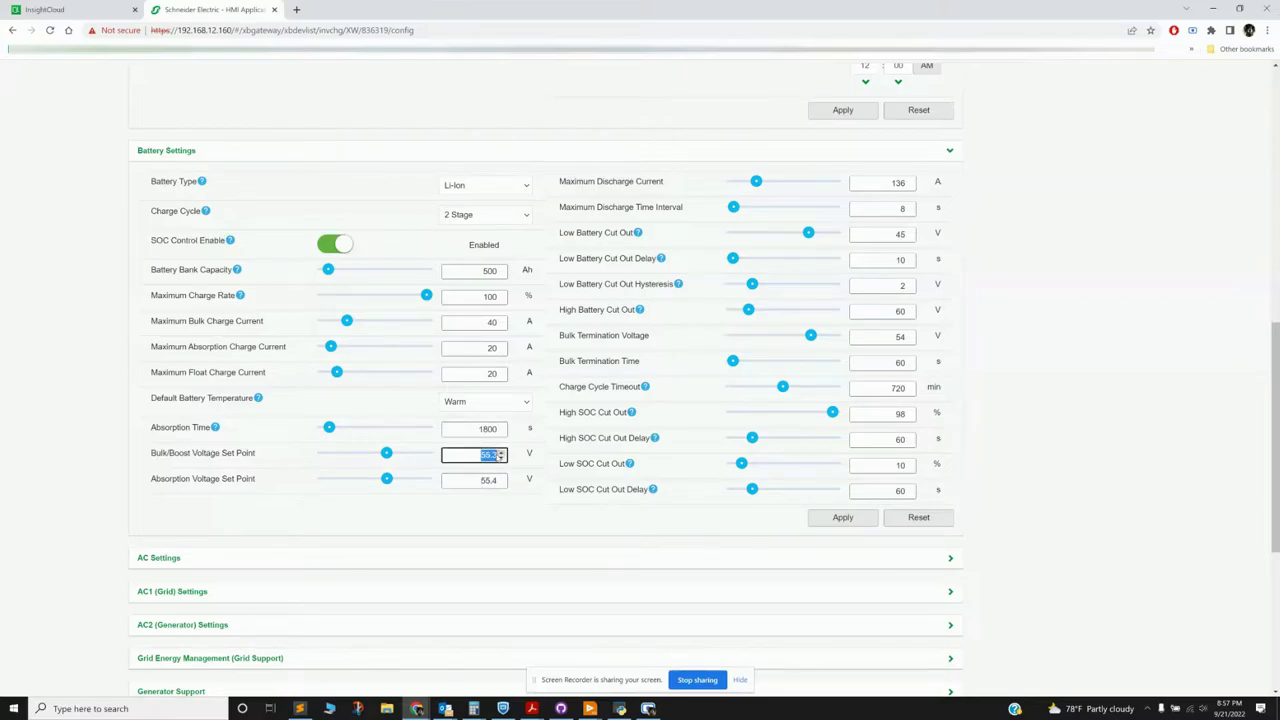
{"action": "double_click", "coordinate": [490, 481]}
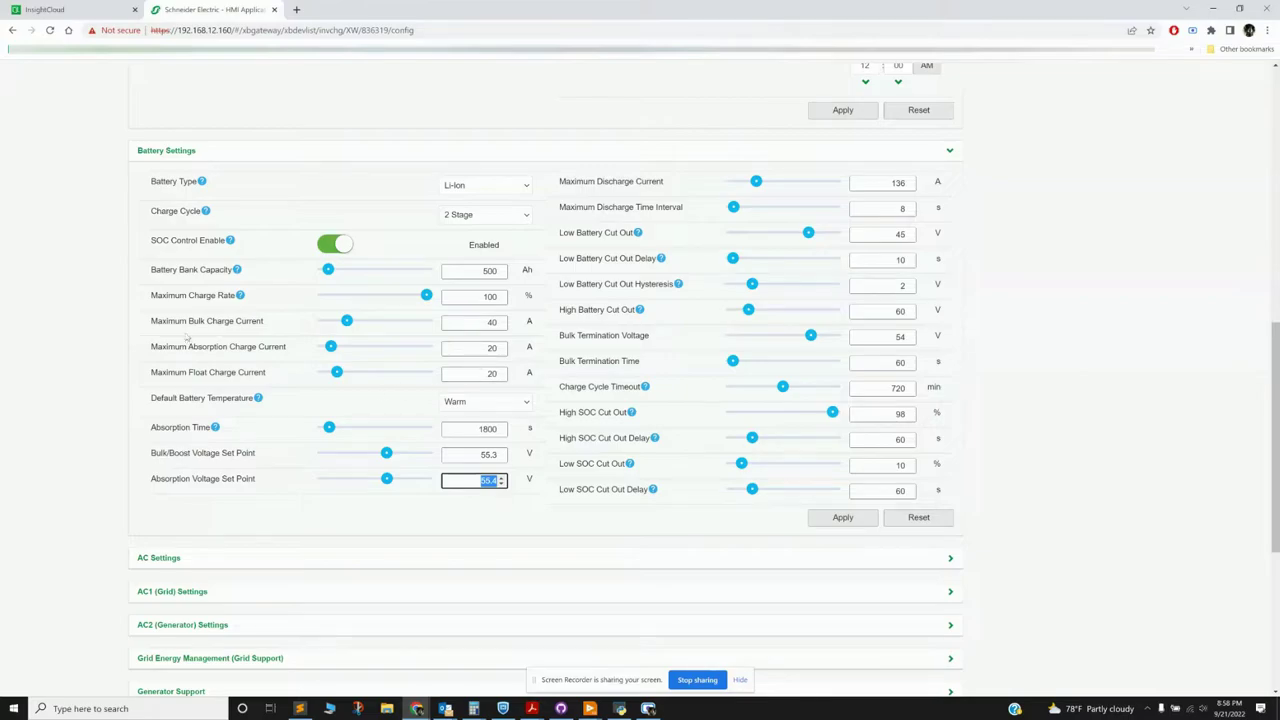
Step: Examine the maximum bulk and absorption charge currents in Battery Settings and return to the Controls section
{"action": "left_click", "coordinate": [490, 321]}
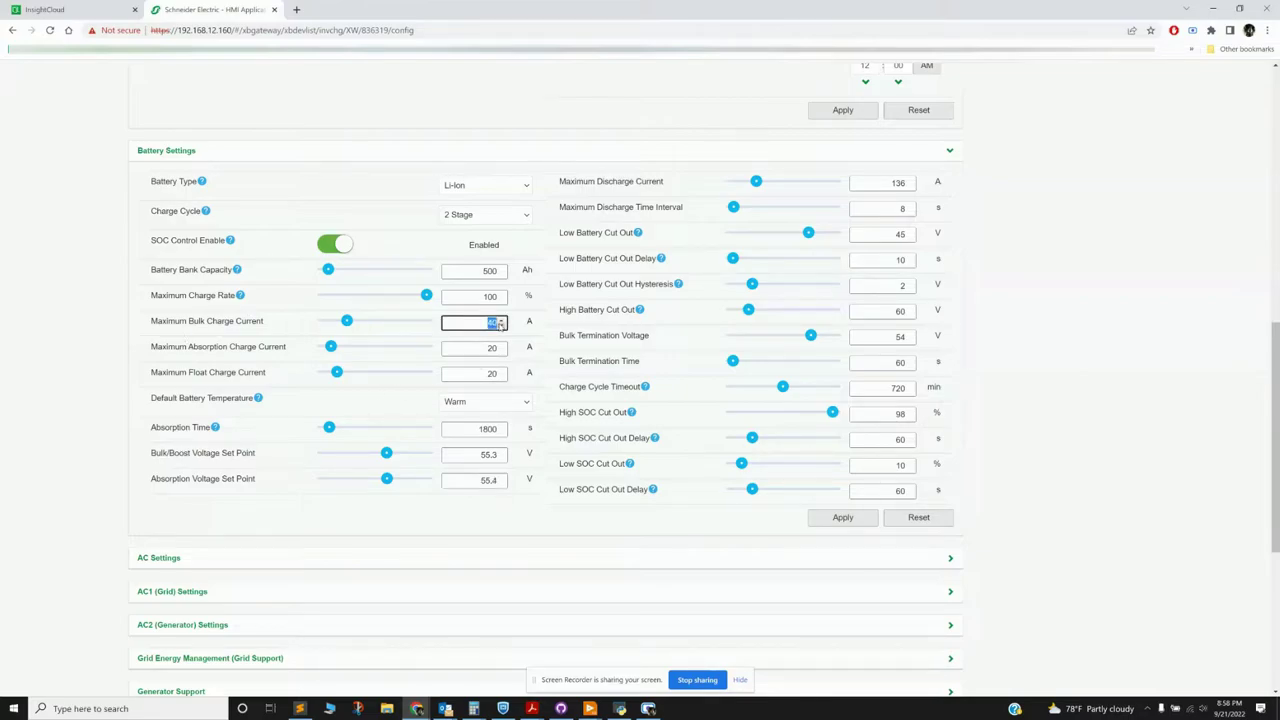
{"action": "double_click", "coordinate": [492, 347]}
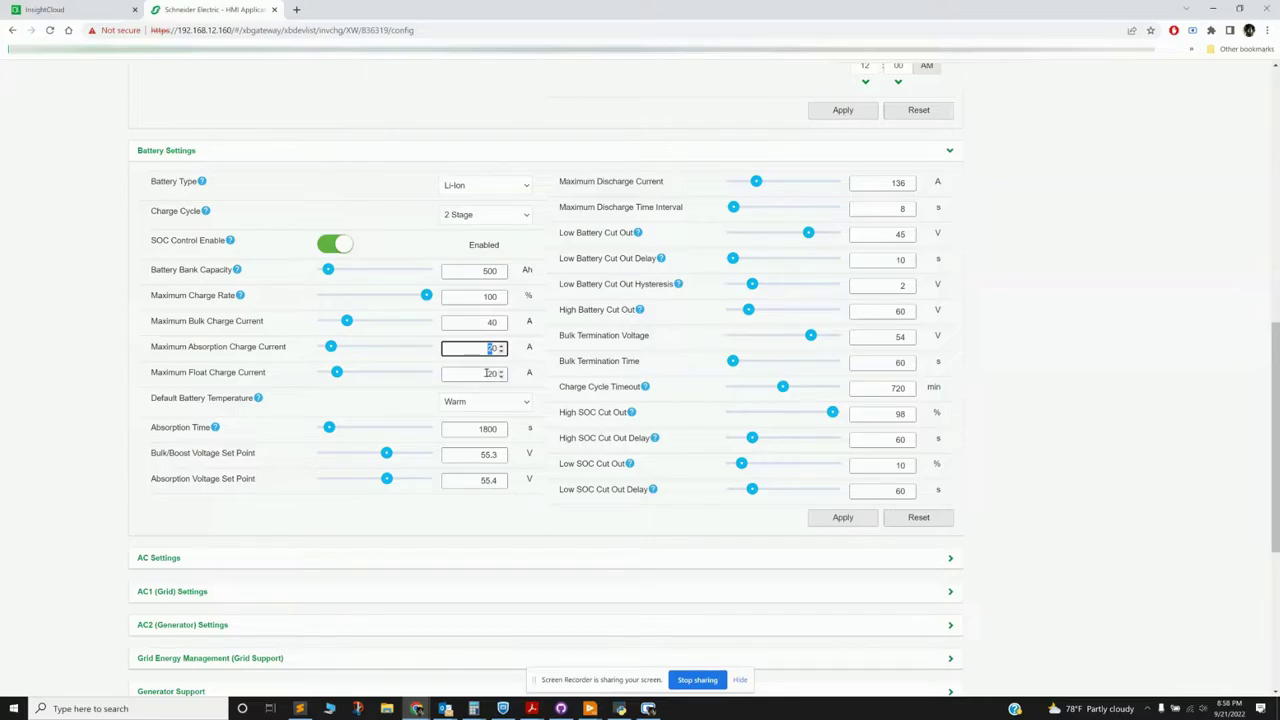
{"action": "type", "text": "20"}
{"action": "scroll", "coordinate": [278, 440], "scroll_direction": "down", "scroll_amount": 2}
{"action": "scroll", "coordinate": [236, 405], "scroll_direction": "up", "scroll_amount": 12}
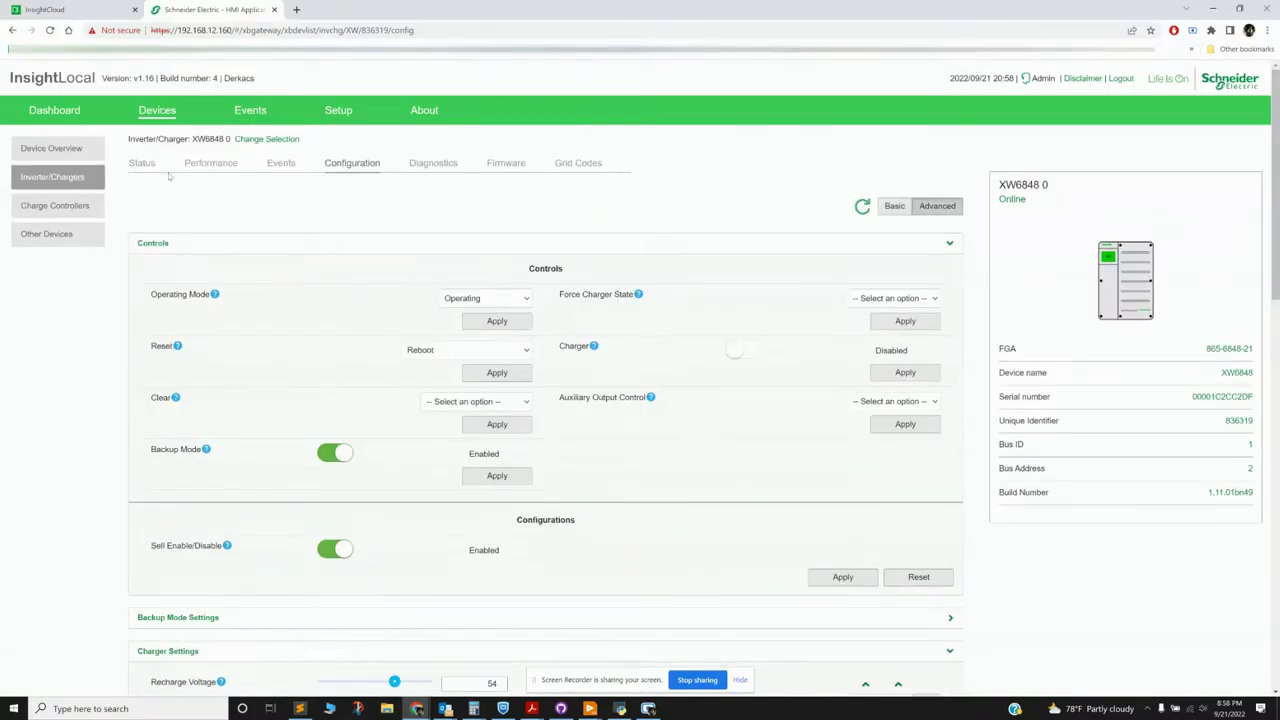
Step: Return to the Power Flow dashboard, minimize the browser and place the cursor at the start of the Python script in the code editor
{"action": "left_click", "coordinate": [55, 112]}
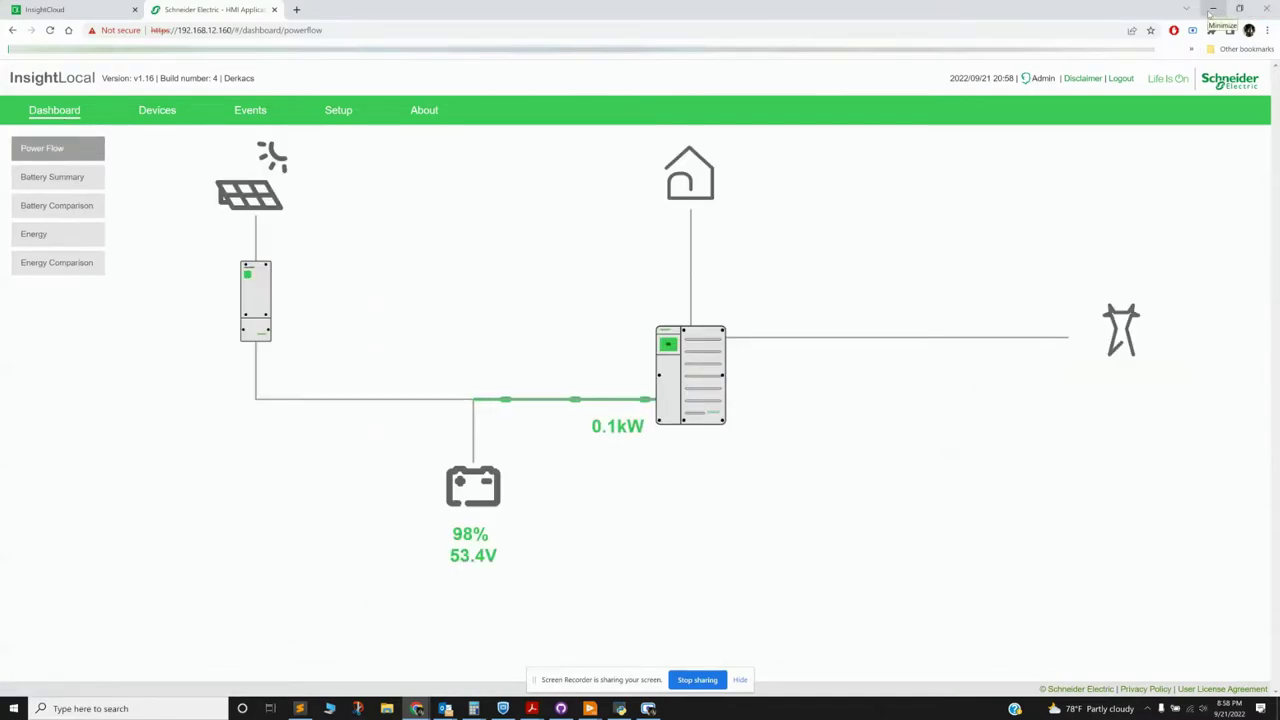
{"action": "left_click", "coordinate": [1212, 10]}
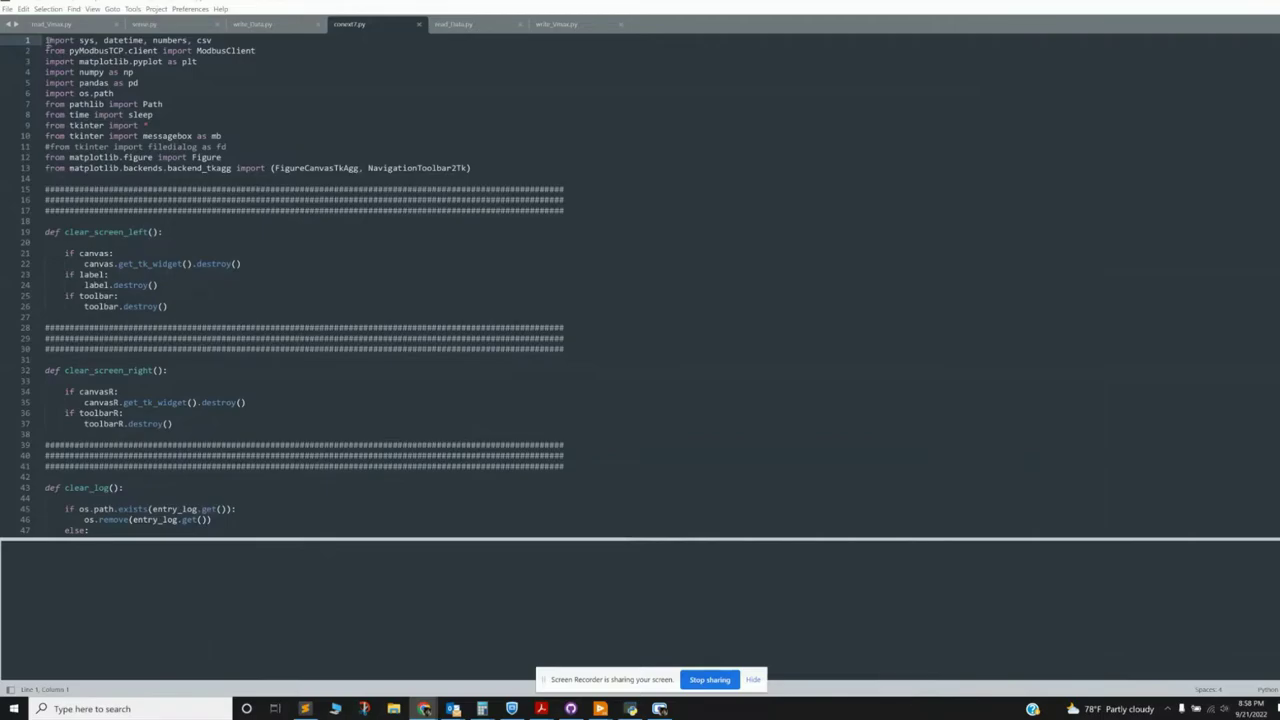
{"action": "left_click", "coordinate": [45, 40]}
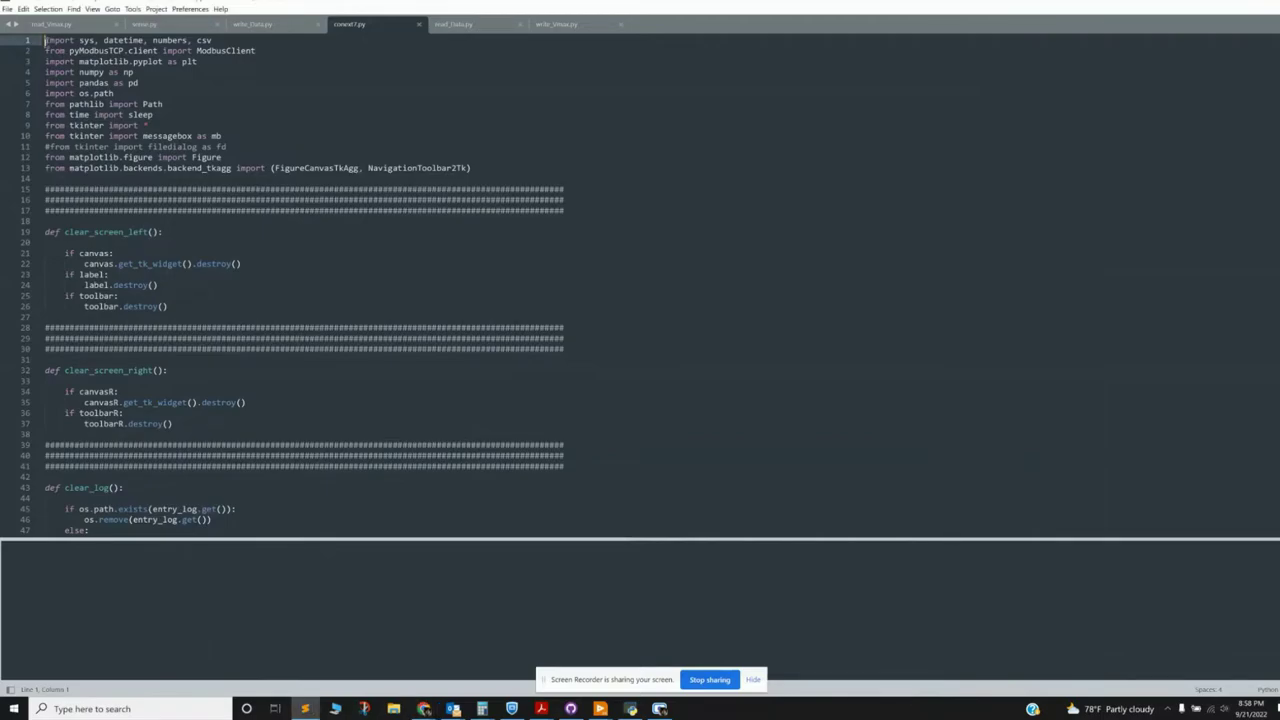
Step: Examine the first import lines of the script, highlighting the pyModbusTCP library that supplies ModbusClient
{"action": "left_click_drag", "start_coordinate": [45, 40], "coordinate": [289, 50]}
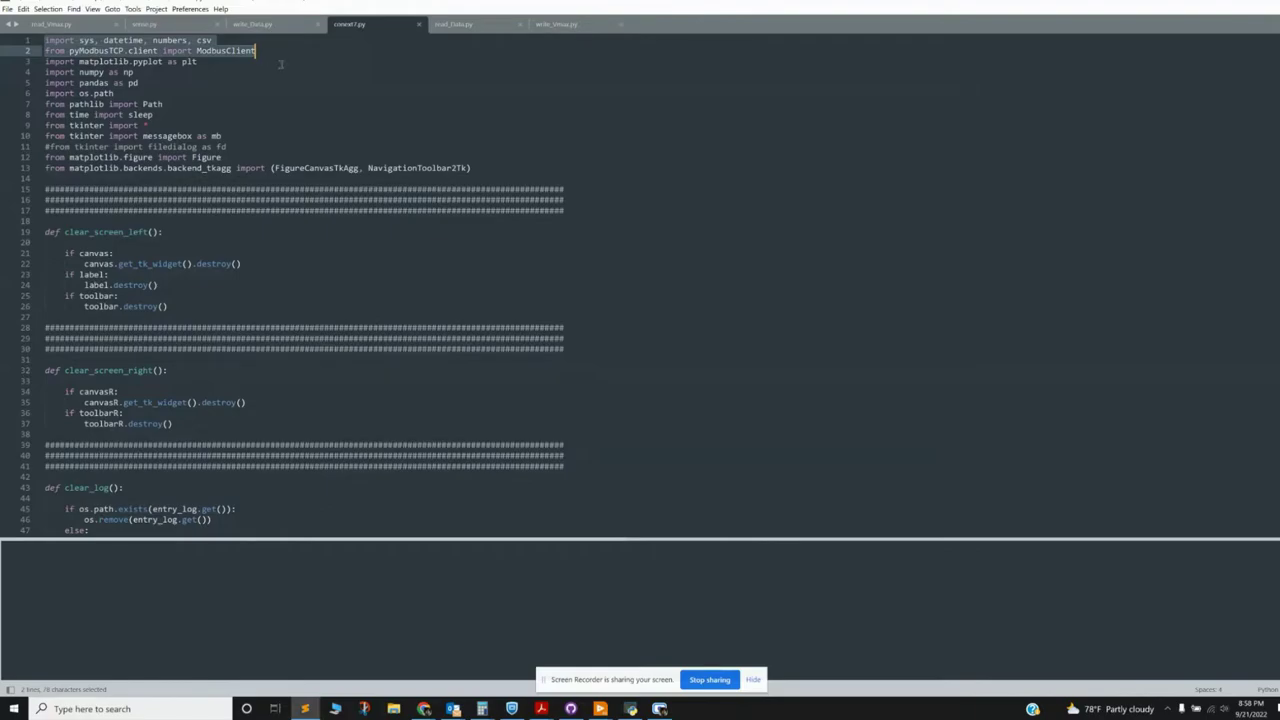
{"action": "left_click", "coordinate": [258, 57]}
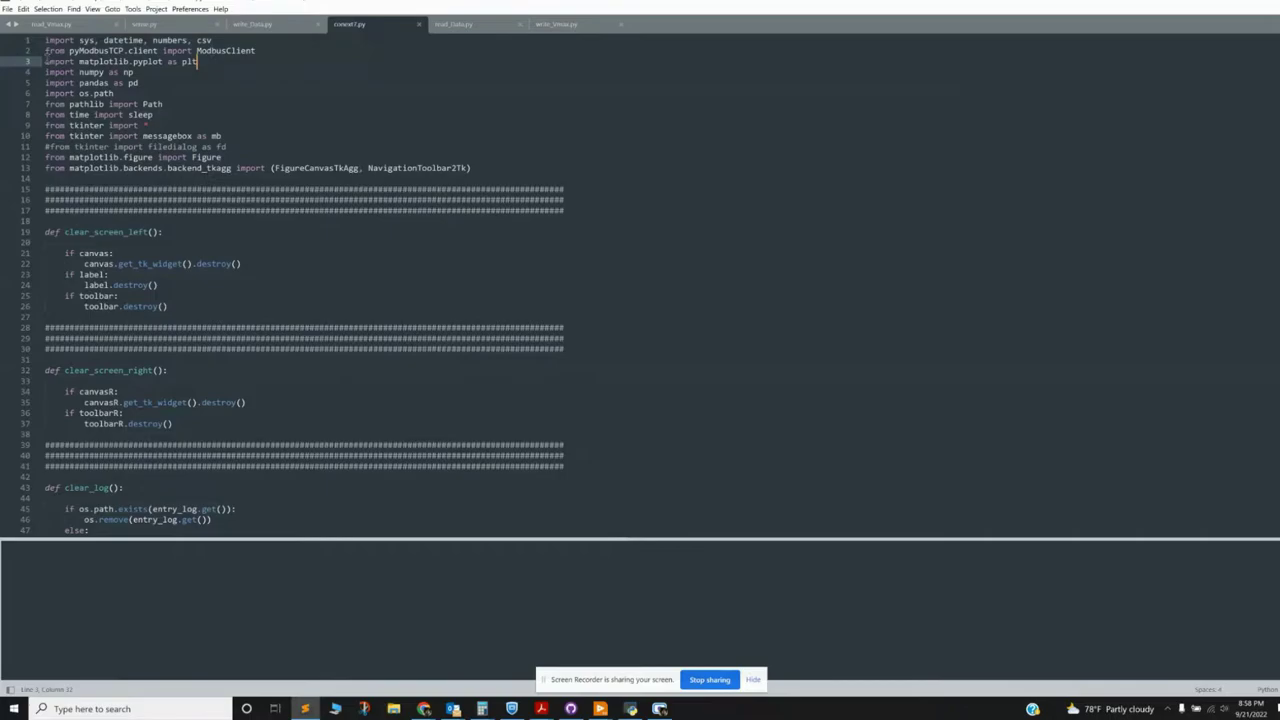
{"action": "left_click", "coordinate": [212, 40]}
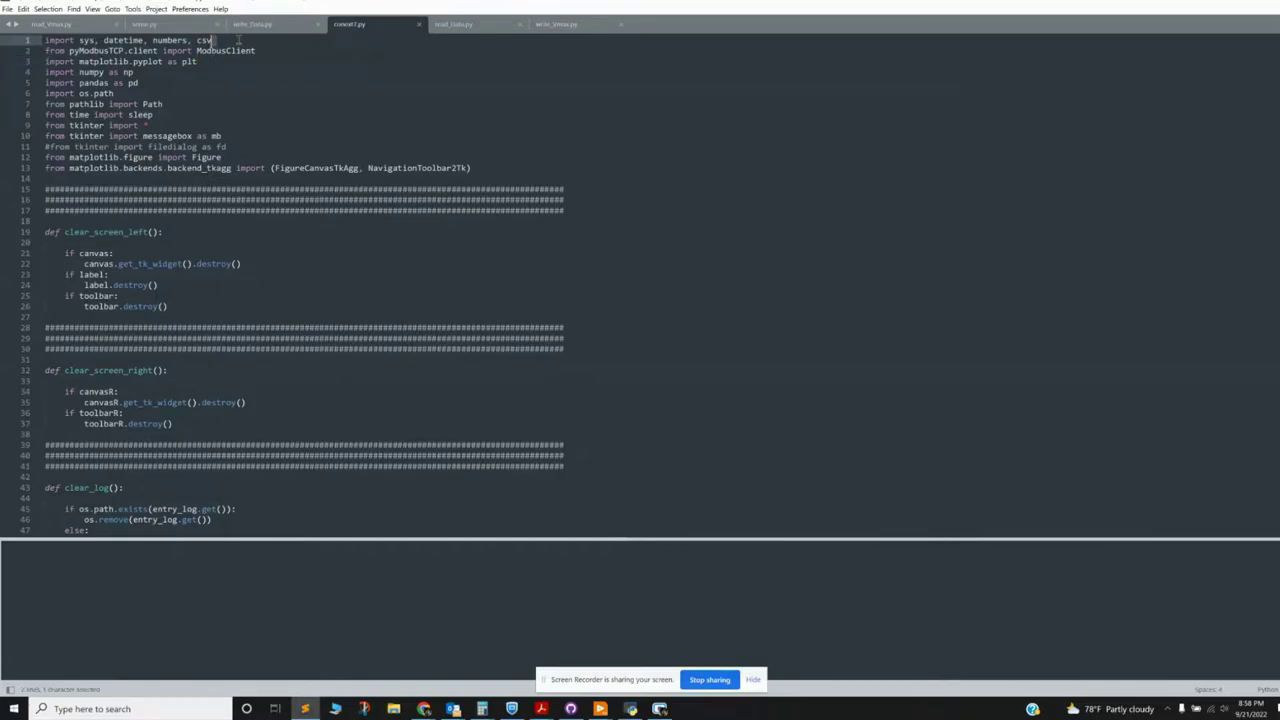
{"action": "left_click_drag", "start_coordinate": [45, 50], "coordinate": [124, 51]}
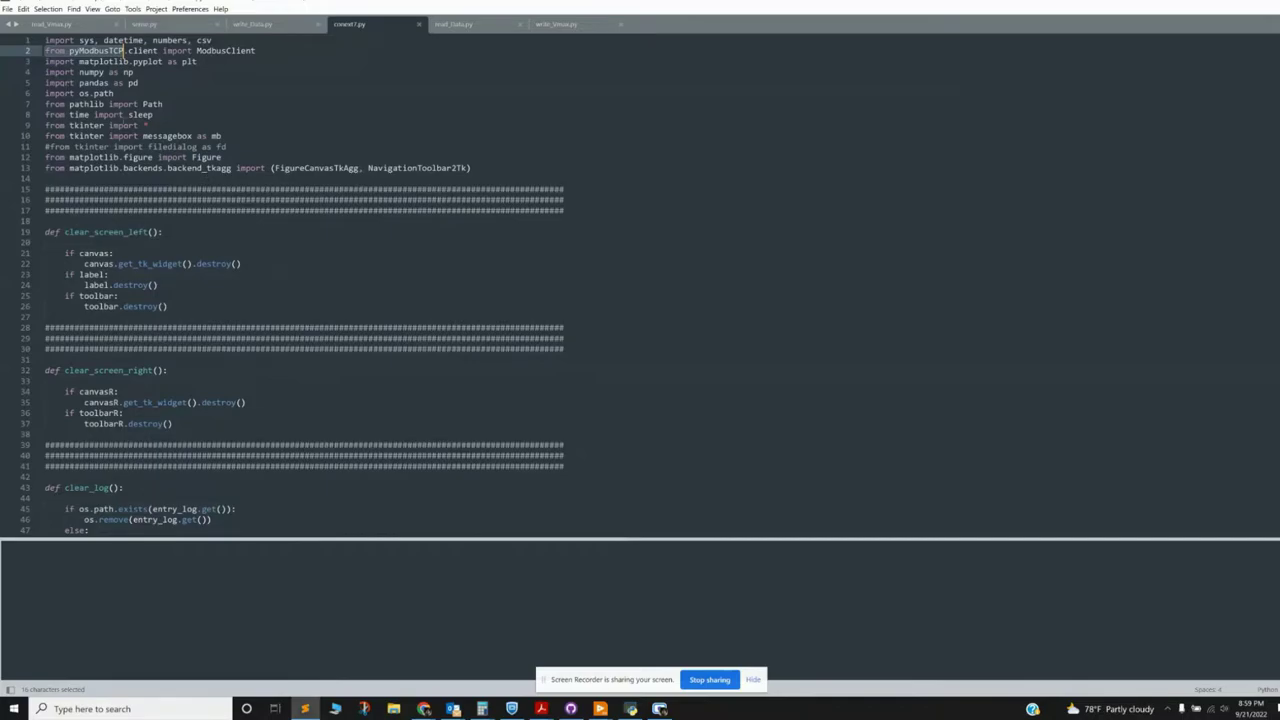
Step: Switch to InsightLocal in the browser and view the gateway's Modbus settings and the network's Modbus TCP settings
{"action": "mouse_move", "coordinate": [424, 708]}
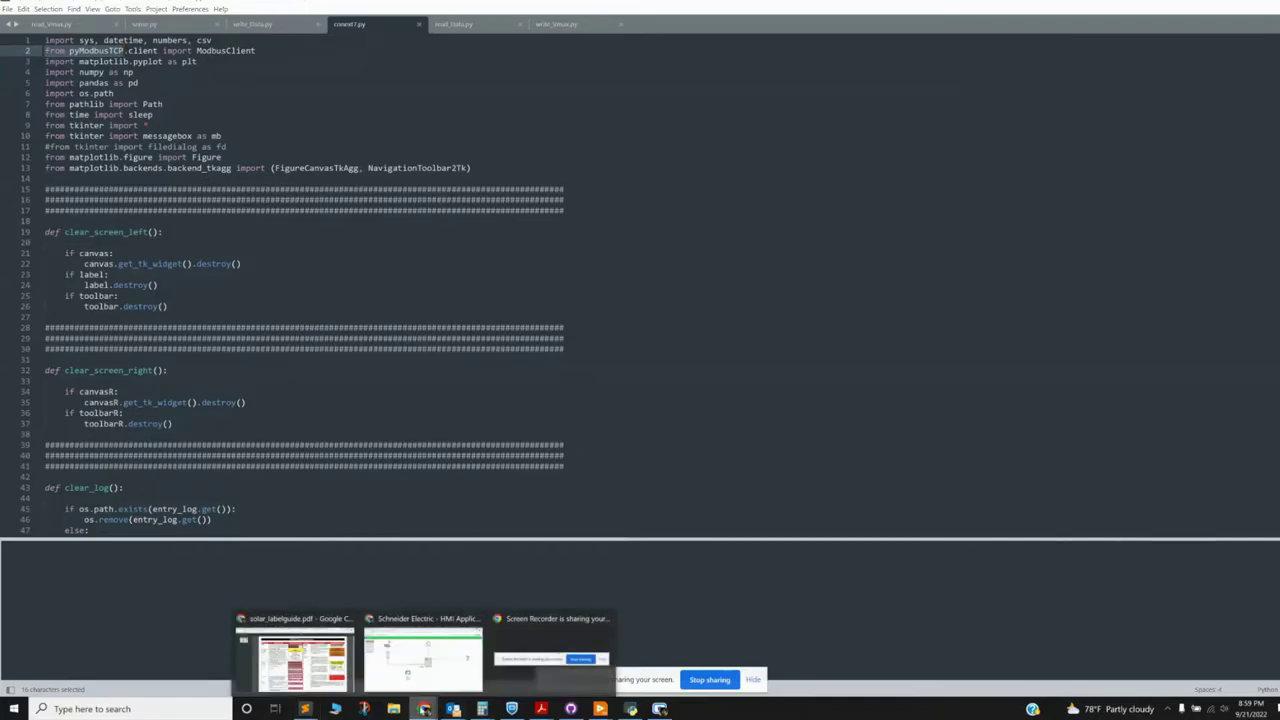
{"action": "left_click", "coordinate": [421, 683]}
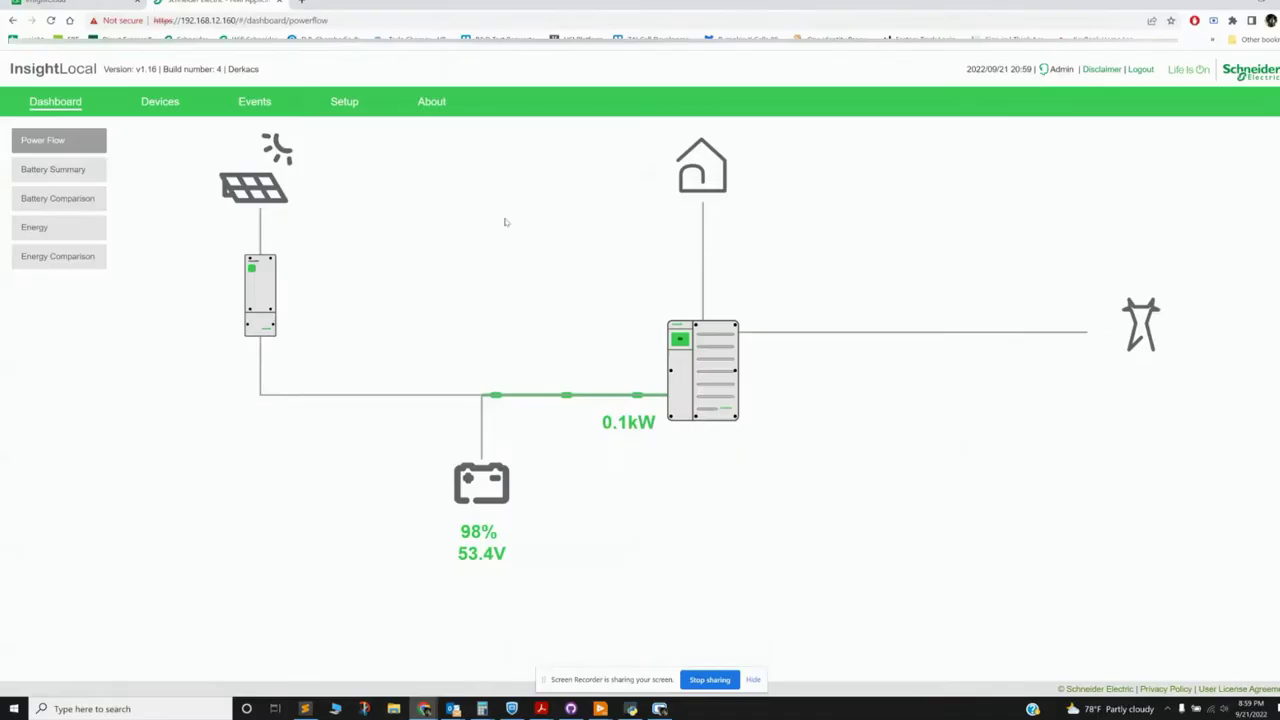
{"action": "left_click", "coordinate": [343, 108]}
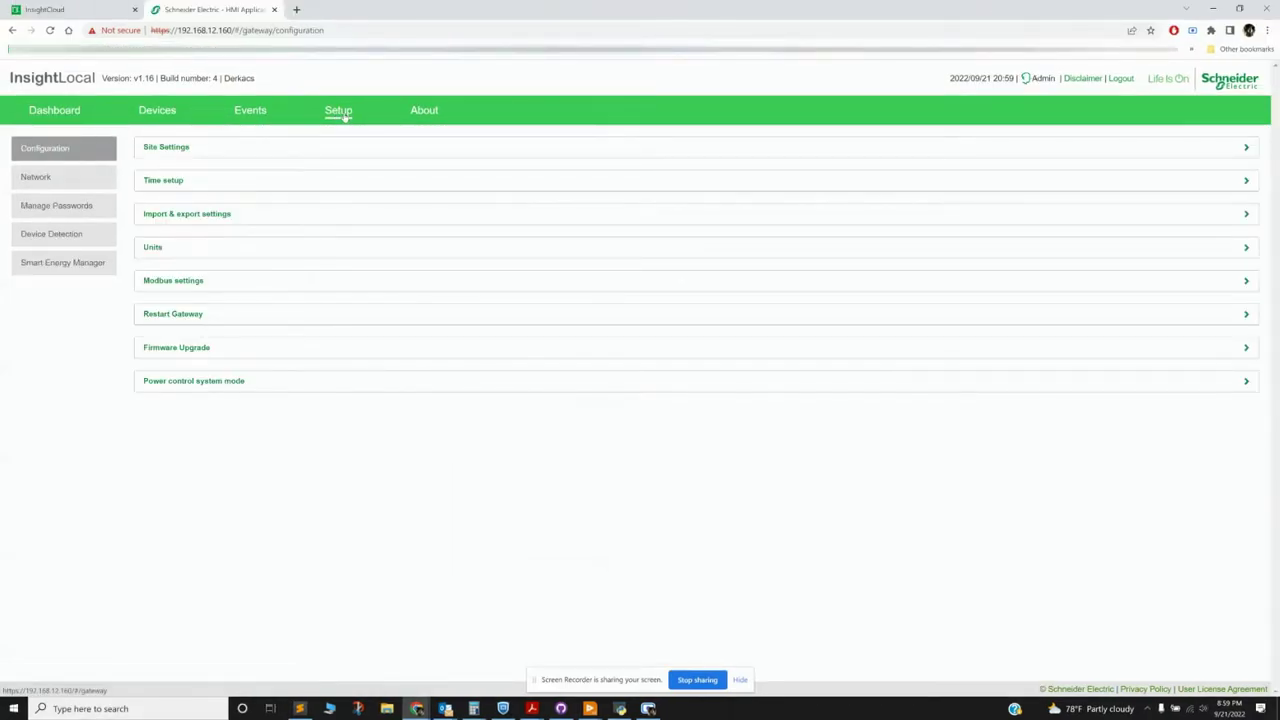
{"action": "left_click", "coordinate": [168, 282]}
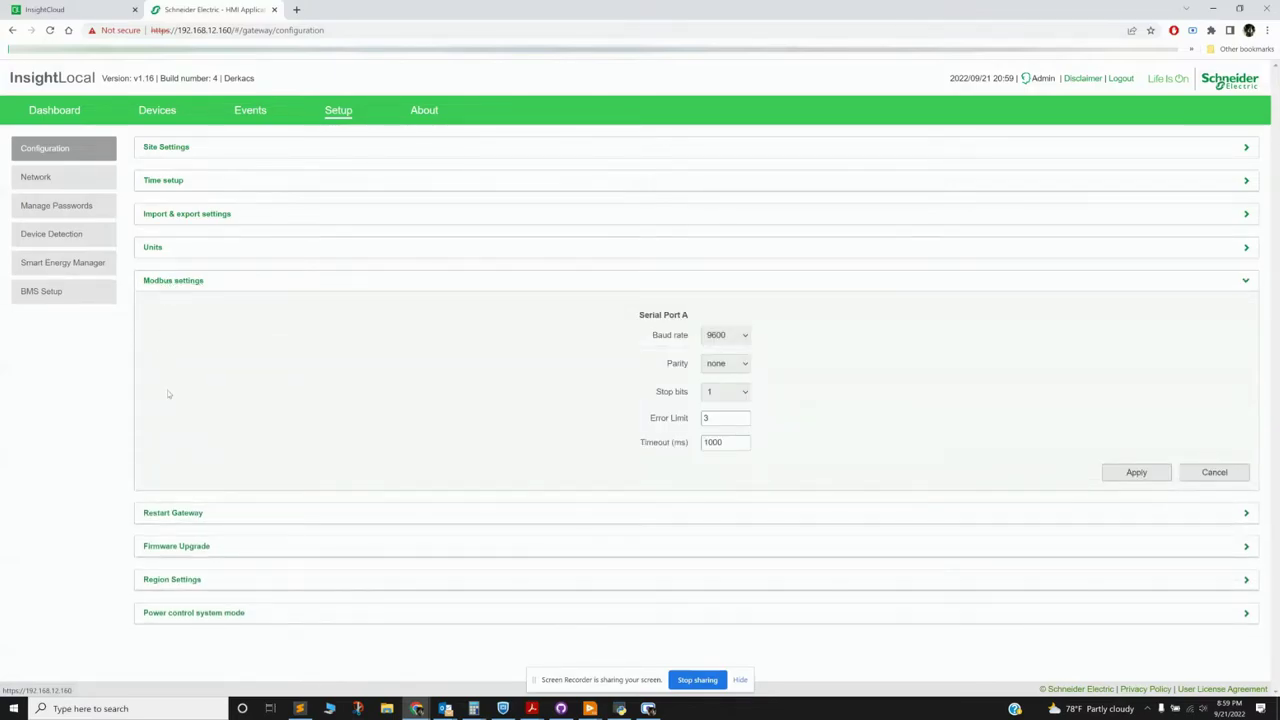
{"action": "left_click", "coordinate": [43, 177]}
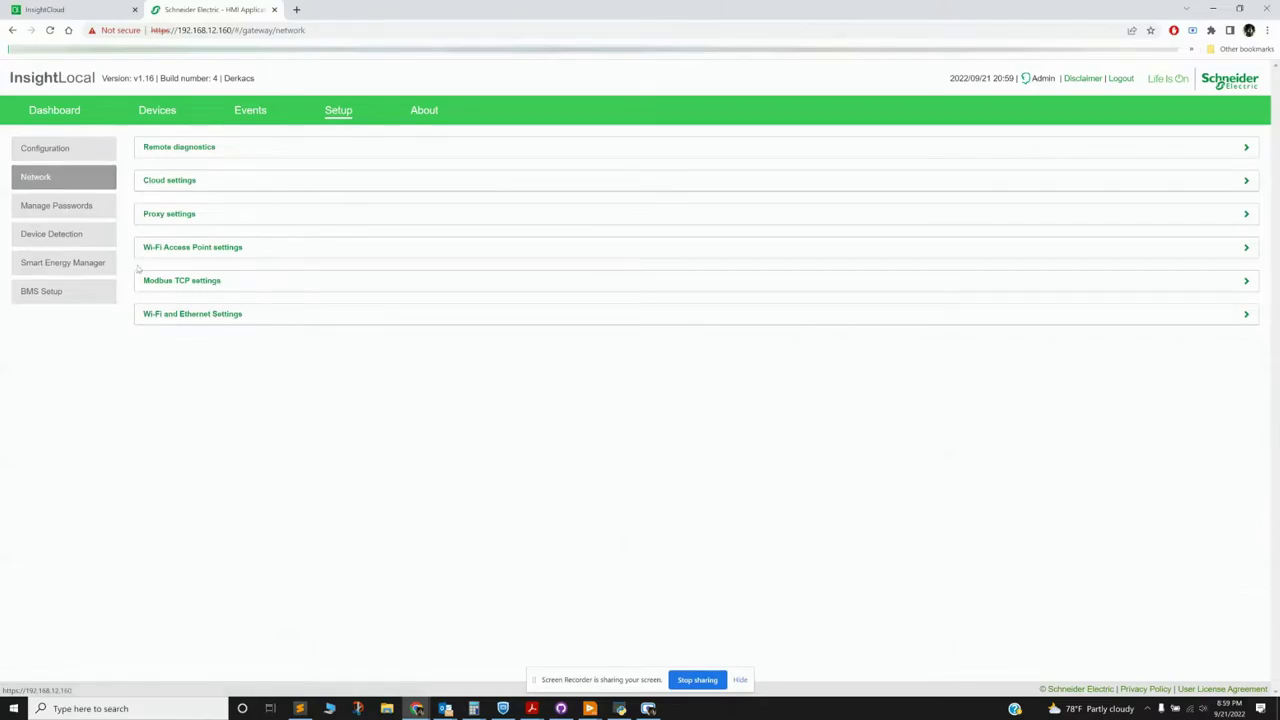
{"action": "left_click", "coordinate": [193, 280]}
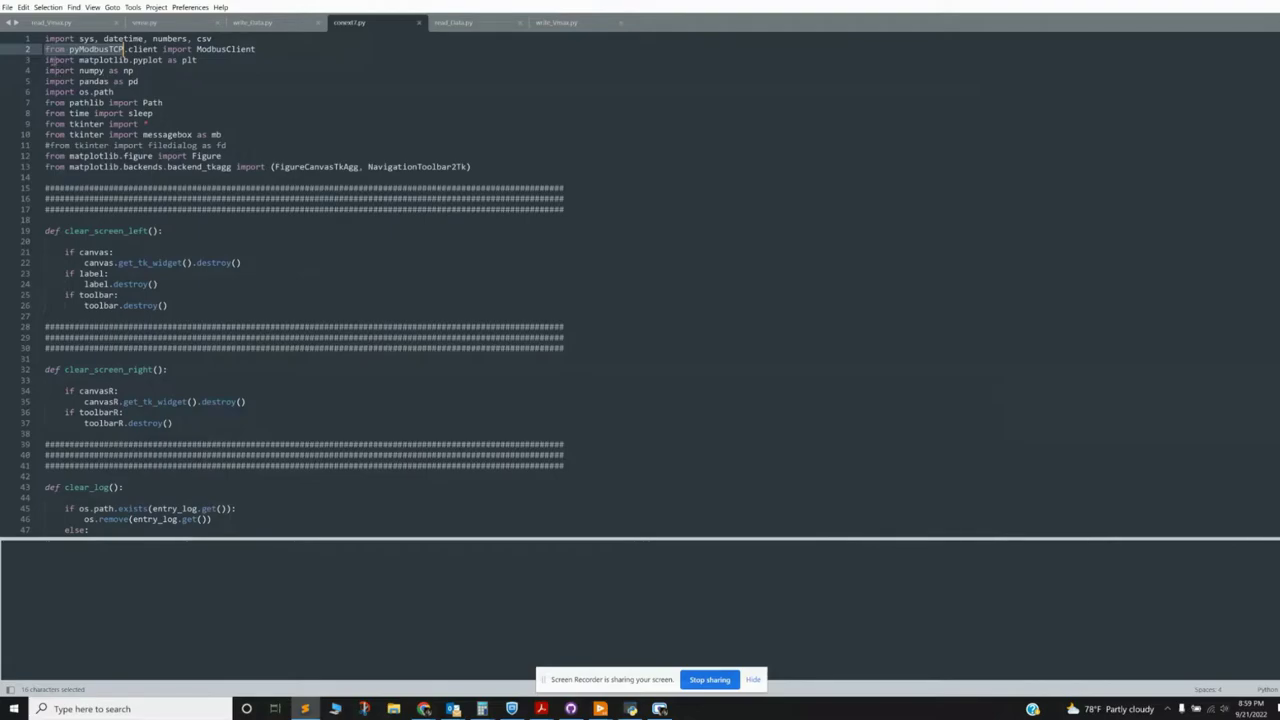
Step: Back in the code editor, review the remaining library imports and highlight the clean_registers and format_two_registers functions
{"action": "left_click_drag", "start_coordinate": [46, 60], "coordinate": [472, 166]}
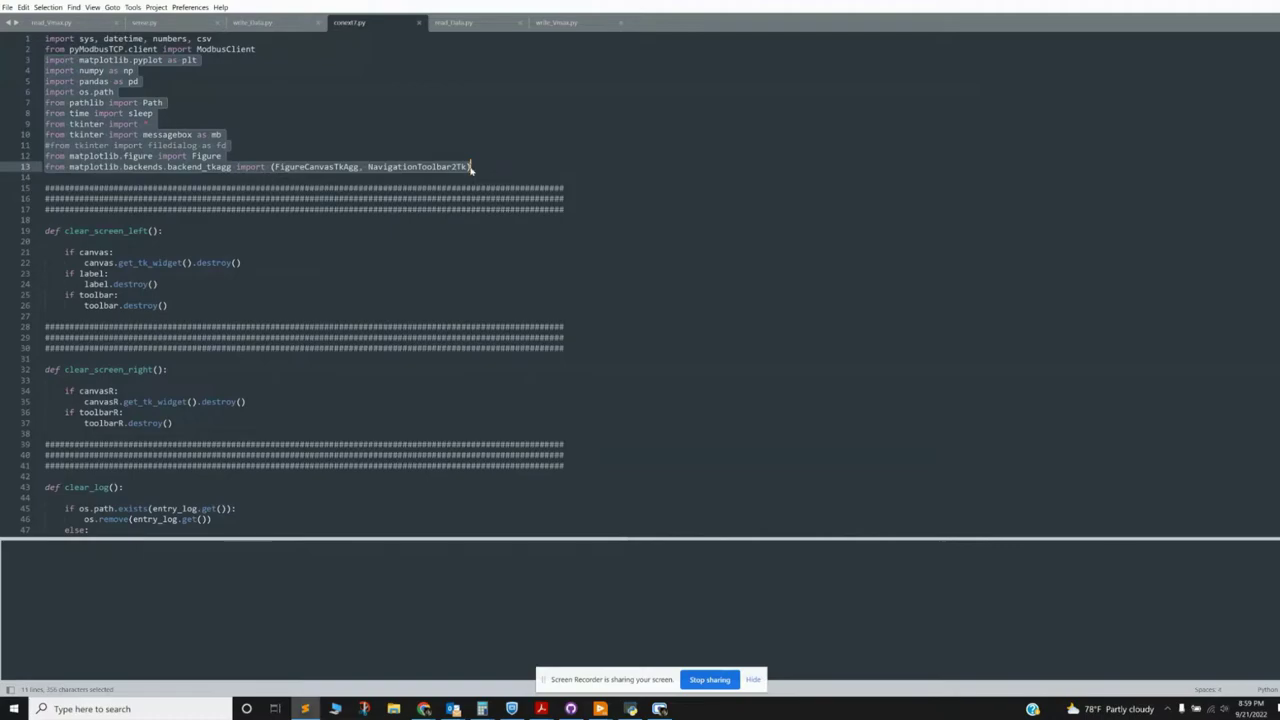
{"action": "left_click_drag", "start_coordinate": [44, 167], "coordinate": [44, 81]}
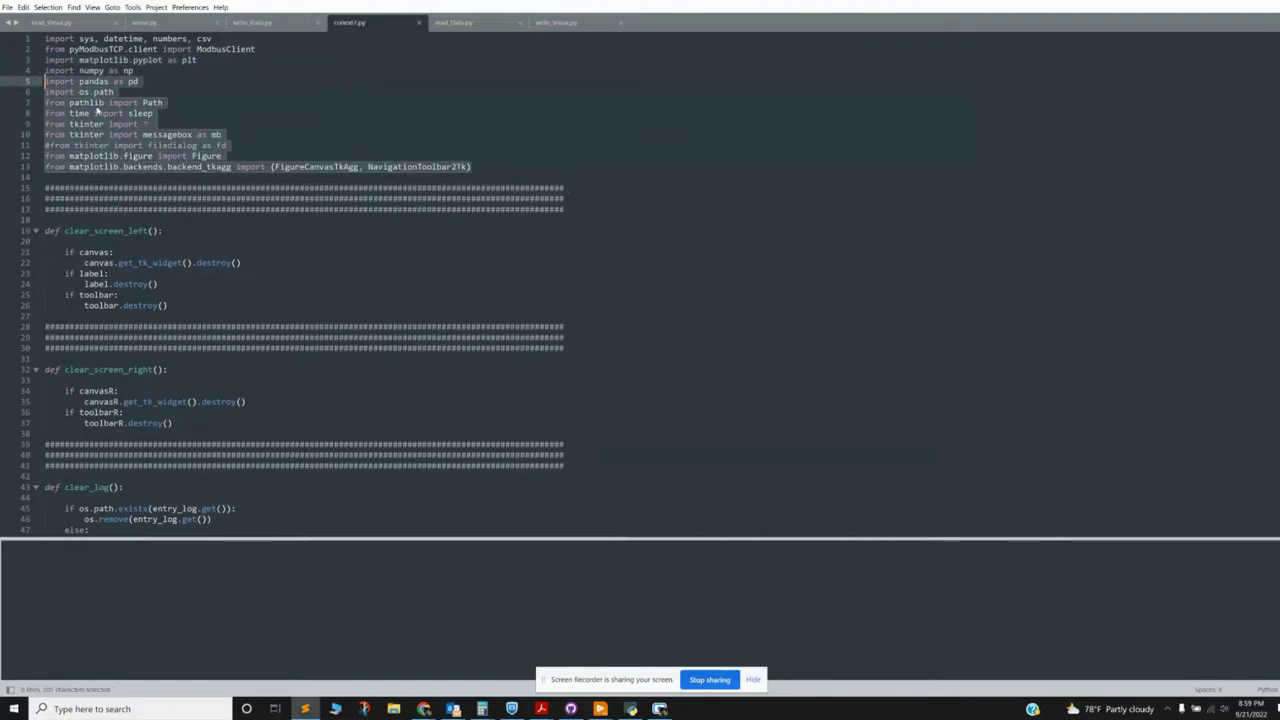
{"action": "scroll", "coordinate": [97, 184], "scroll_direction": "down", "scroll_amount": 15}
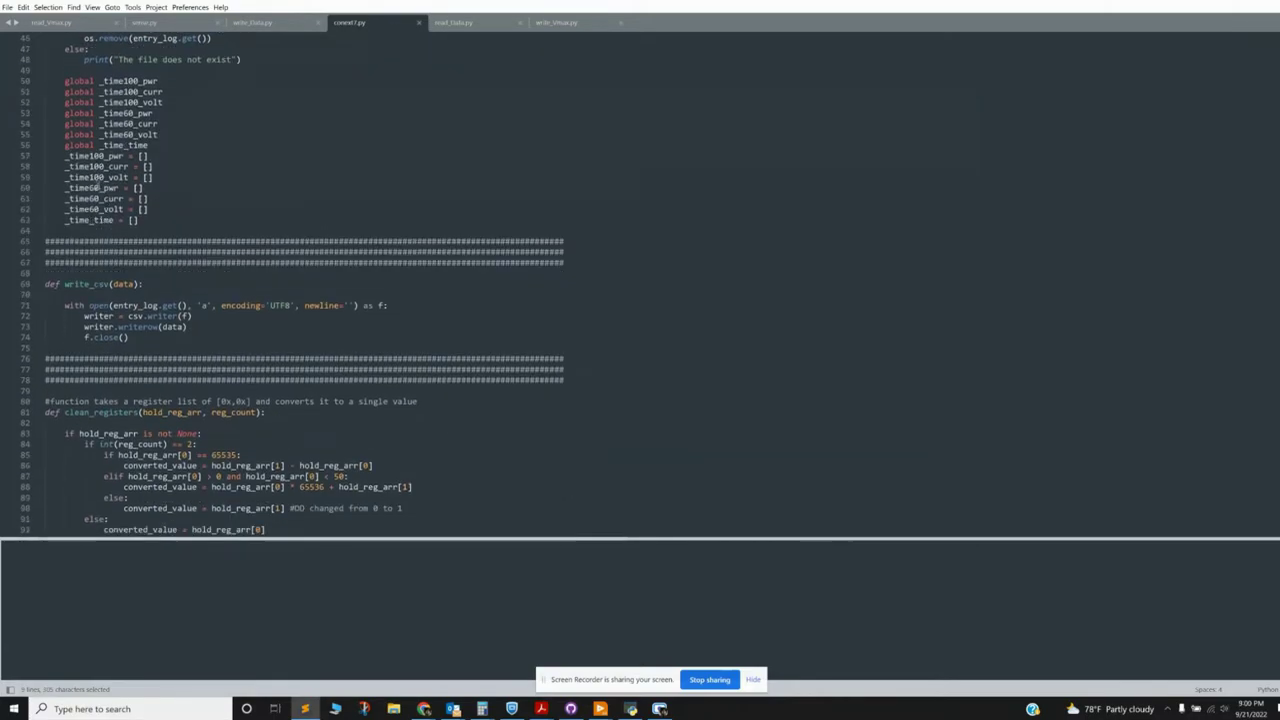
{"action": "scroll", "coordinate": [97, 184], "scroll_direction": "down", "scroll_amount": 6}
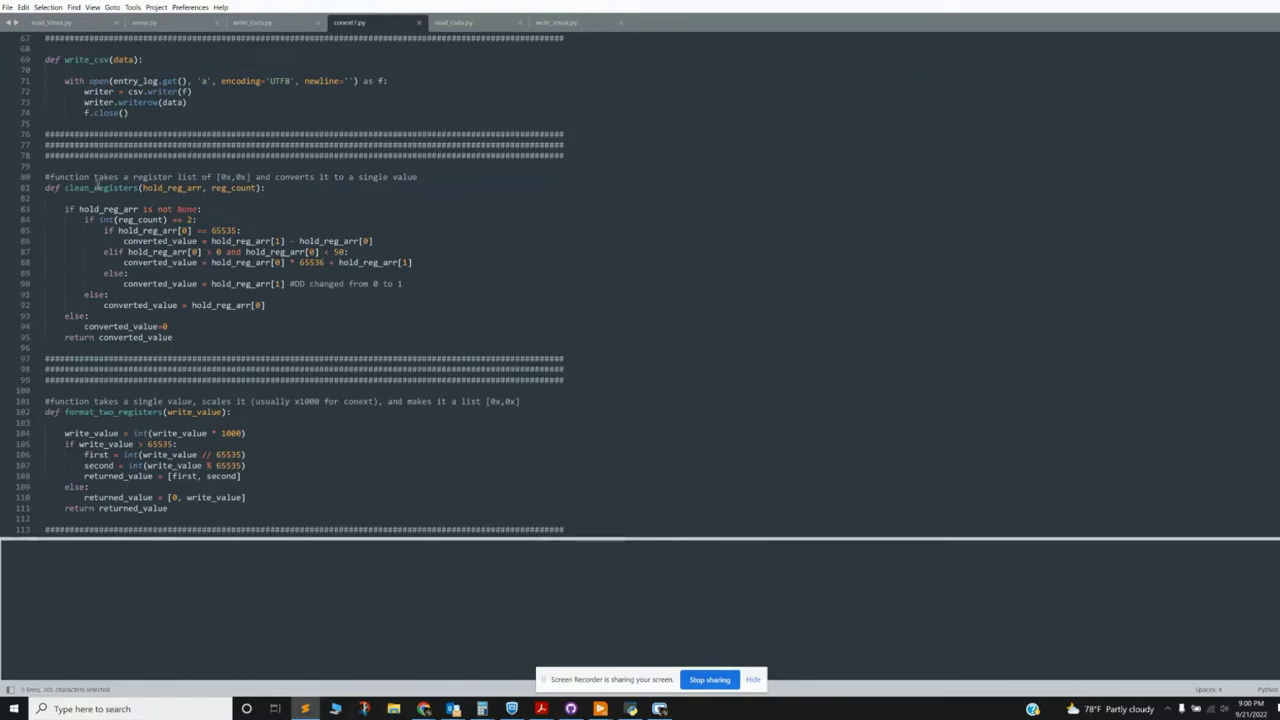
{"action": "scroll", "coordinate": [97, 184], "scroll_direction": "down", "scroll_amount": 3}
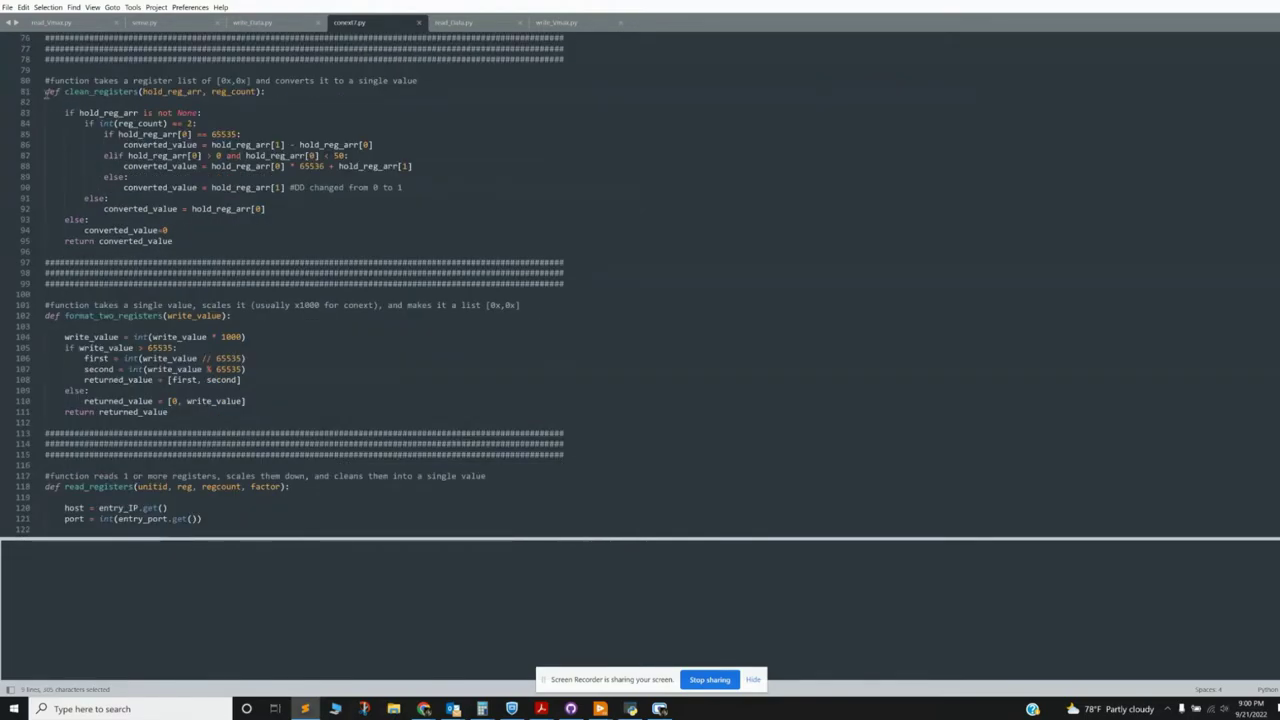
{"action": "left_click_drag", "start_coordinate": [45, 91], "coordinate": [280, 411]}
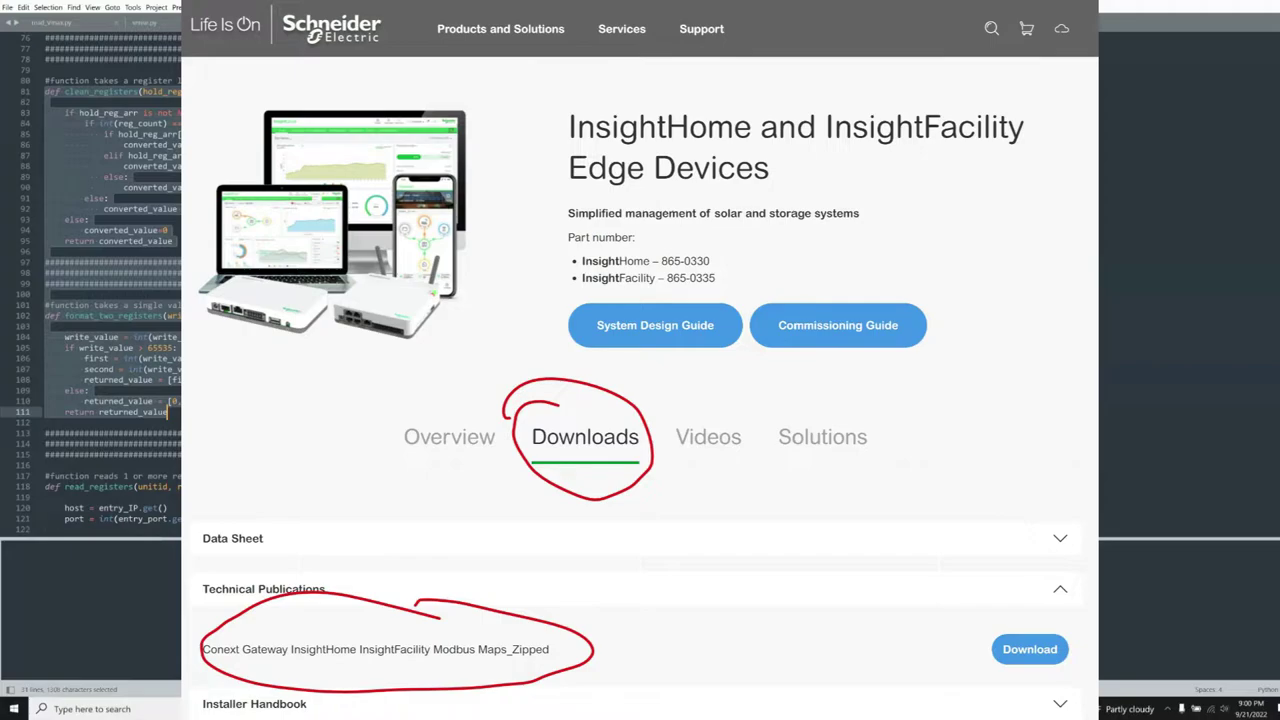
{"action": "left_click", "coordinate": [172, 241]}
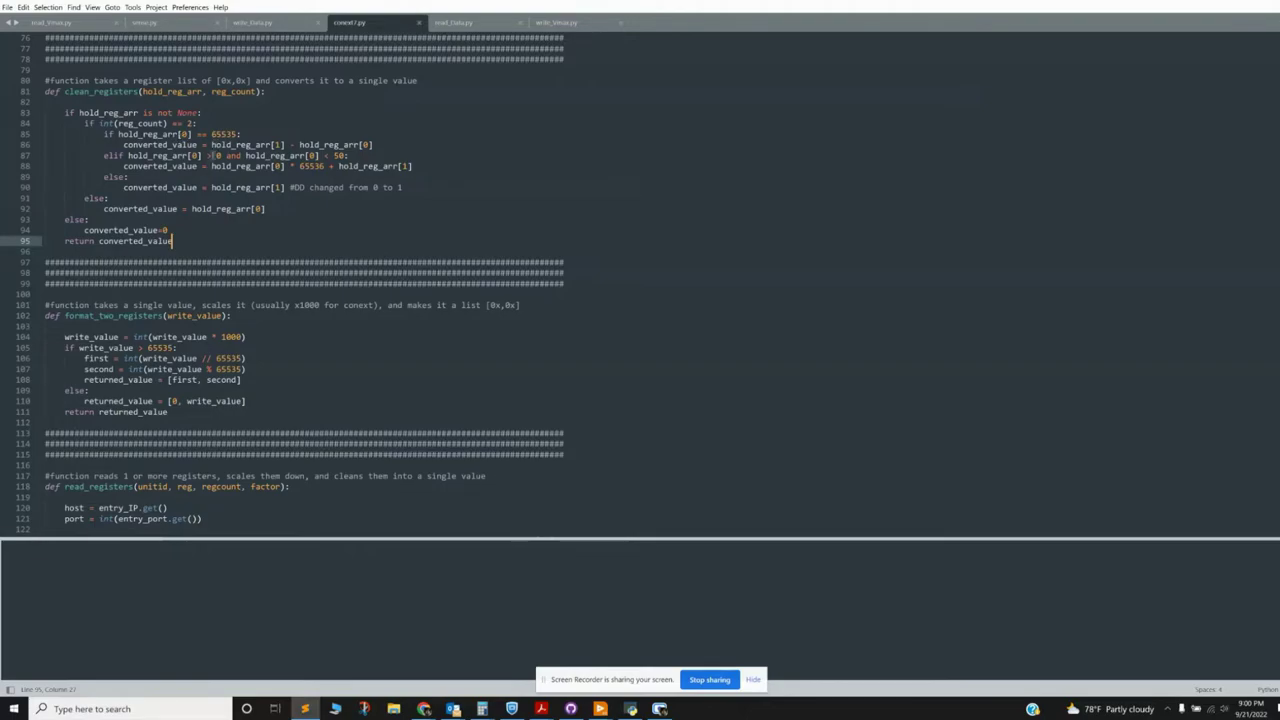
Step: Locate the read_SOC_and_ExportAmp function in the script and highlight its name
{"action": "scroll", "coordinate": [211, 150], "scroll_direction": "up", "scroll_amount": 15}
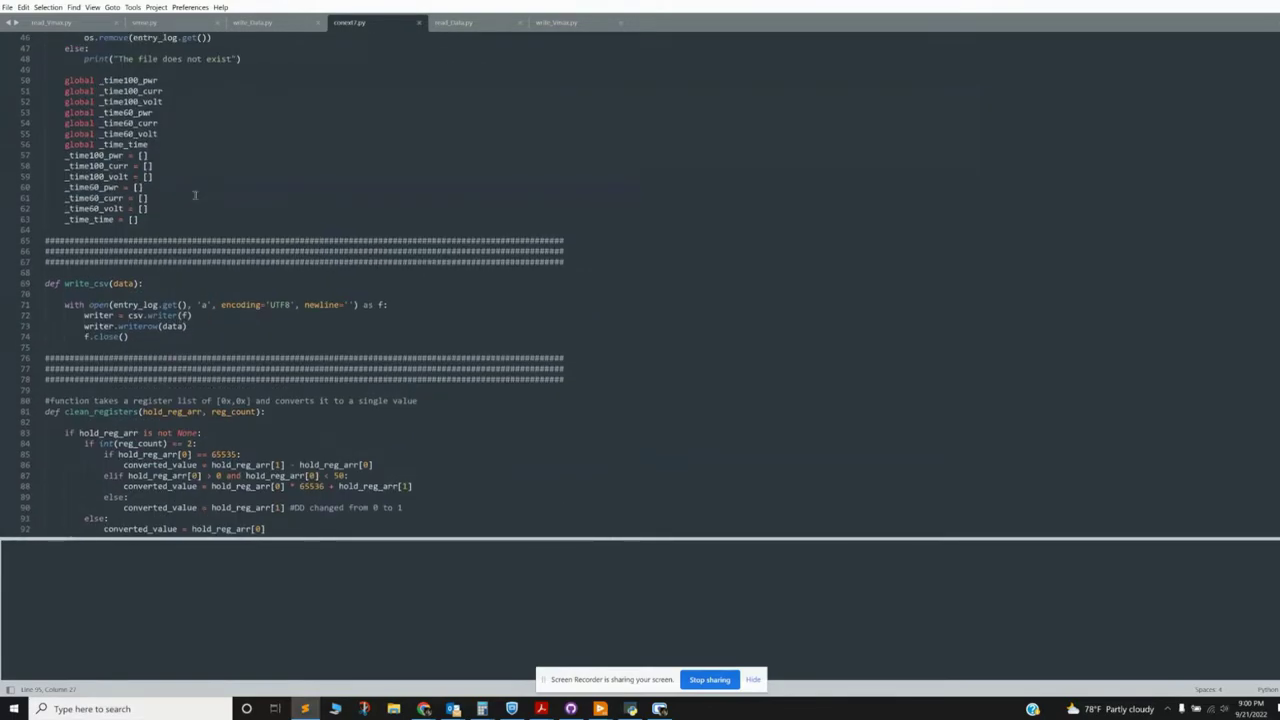
{"action": "scroll", "coordinate": [196, 197], "scroll_direction": "down", "scroll_amount": 20}
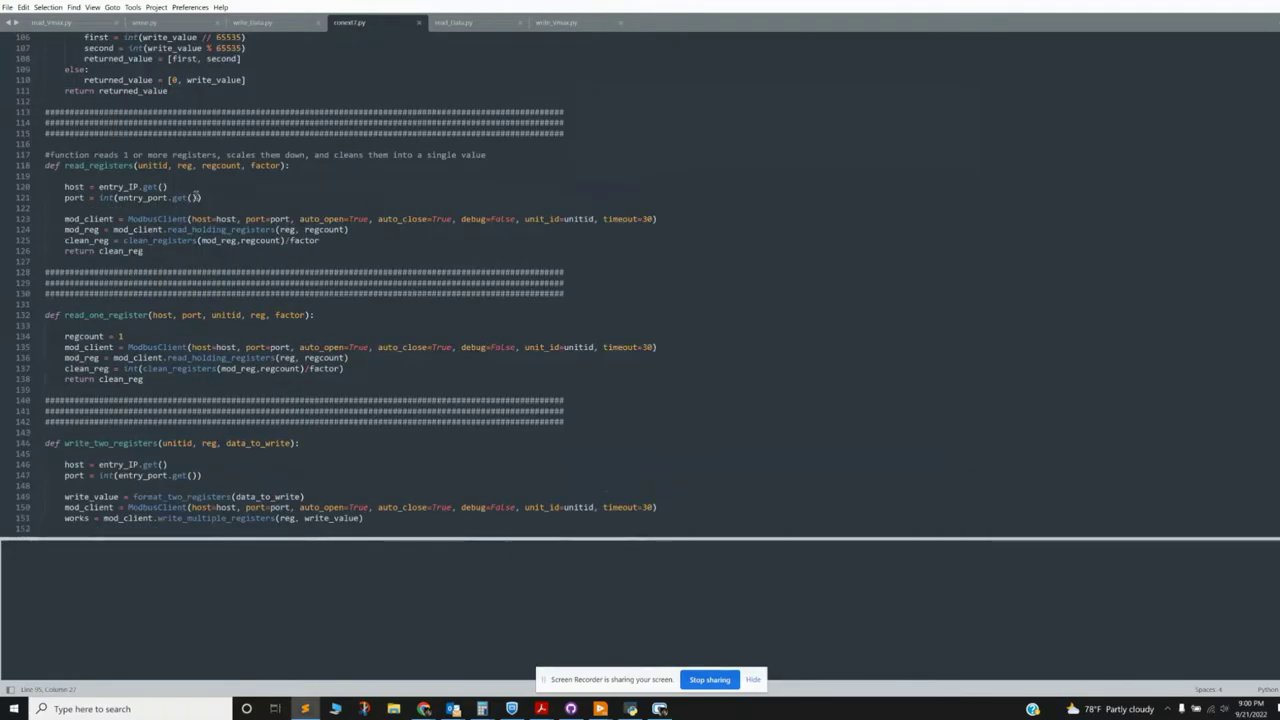
{"action": "scroll", "coordinate": [196, 197], "scroll_direction": "down", "scroll_amount": 10}
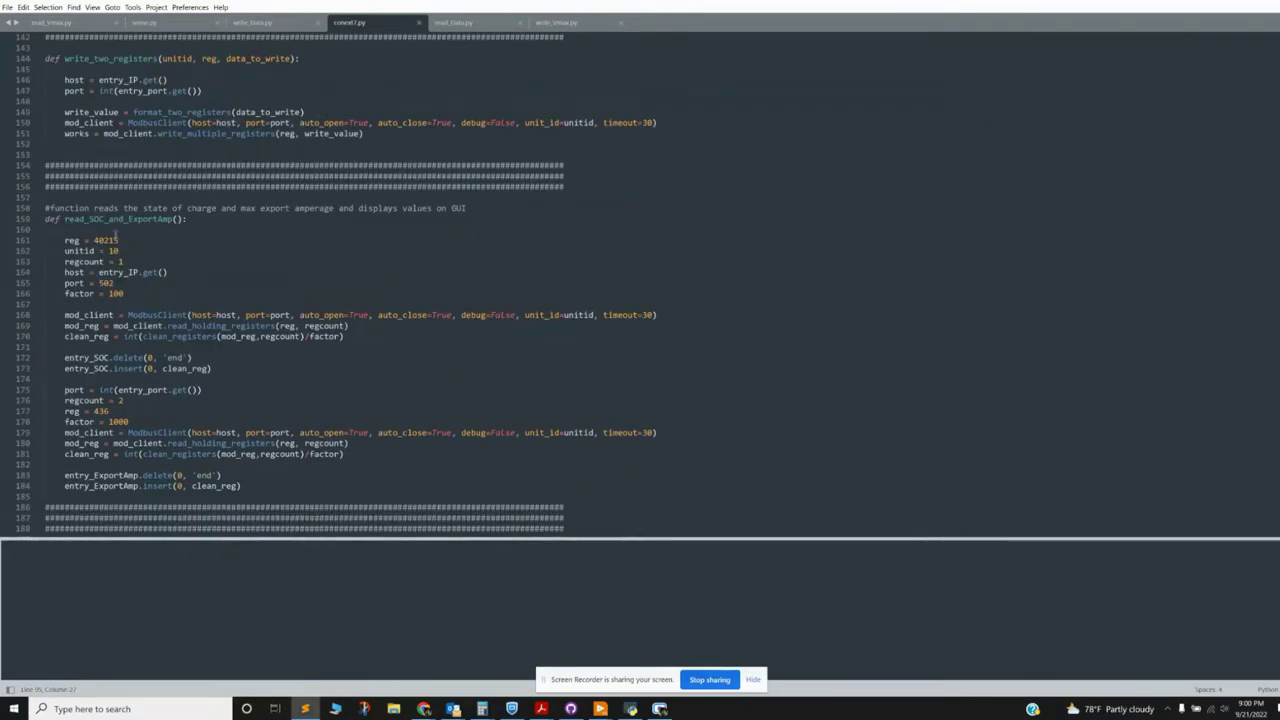
{"action": "double_click", "coordinate": [70, 219]}
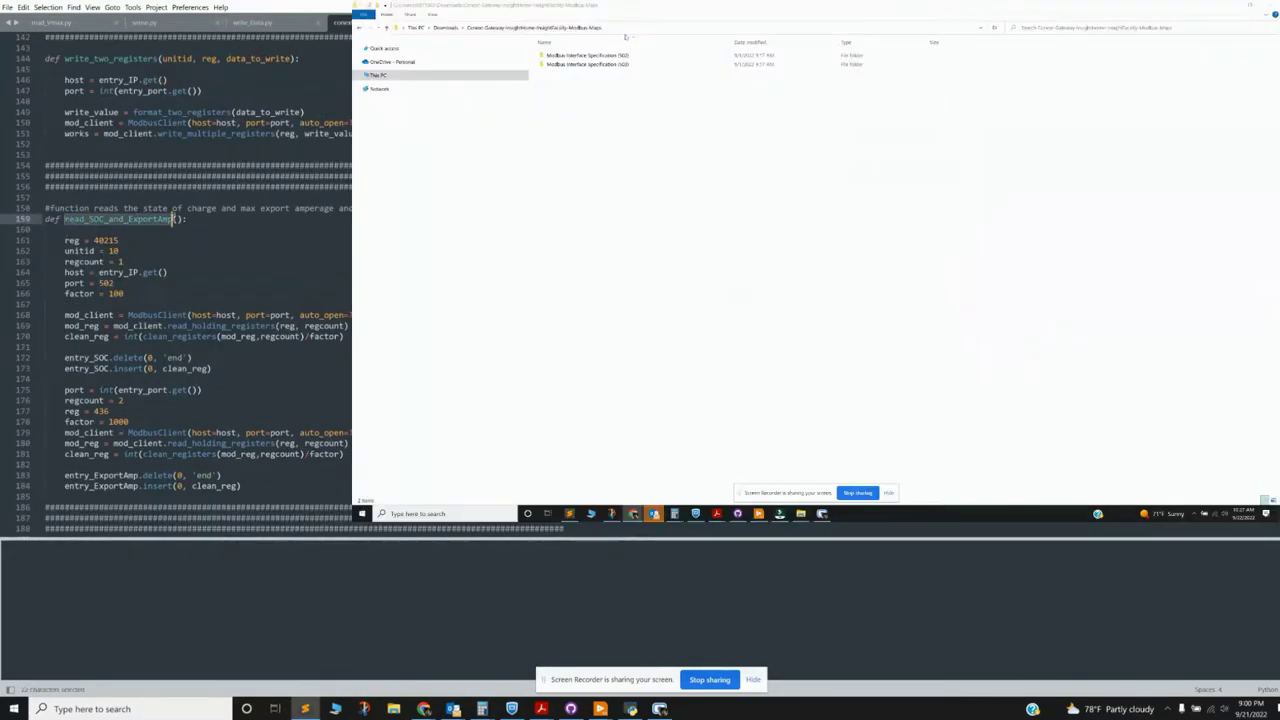
Step: Switch to File Explorer and open the Conext XW Modbus specification PDF from the downloaded Modbus maps folder
{"action": "key", "text": "alt+Tab"}
{"action": "double_click", "coordinate": [588, 55]}
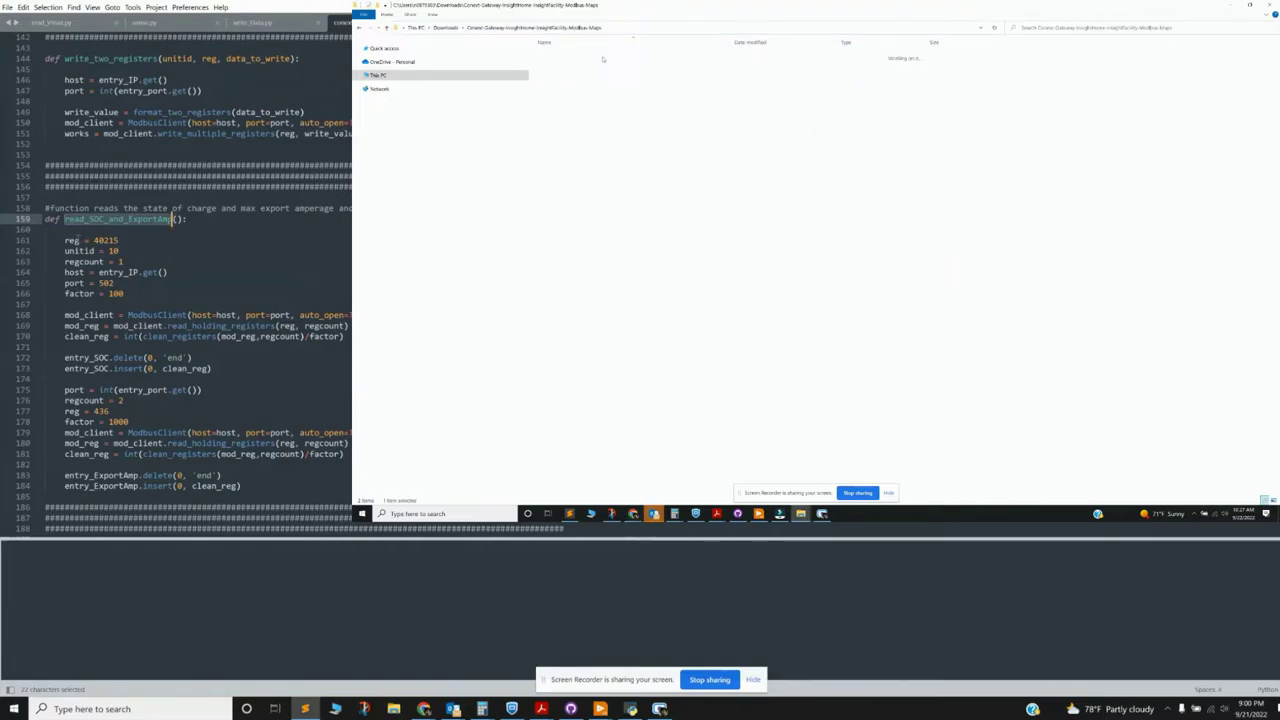
{"action": "double_click", "coordinate": [596, 74]}
Step: Compare the function's reg, unitid and regcount values with the Grid Support SOC row found by searching the PDF for 40215
{"action": "double_click", "coordinate": [105, 240]}
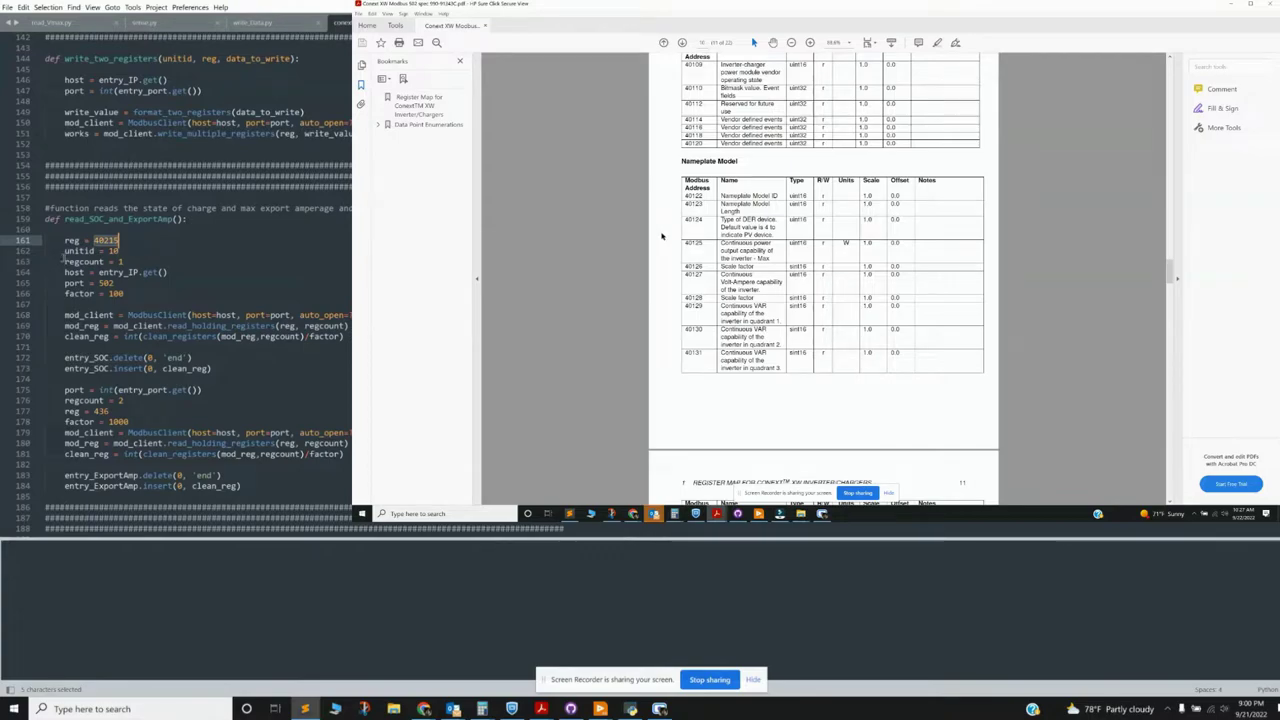
{"action": "left_click_drag", "start_coordinate": [64, 251], "coordinate": [131, 250]}
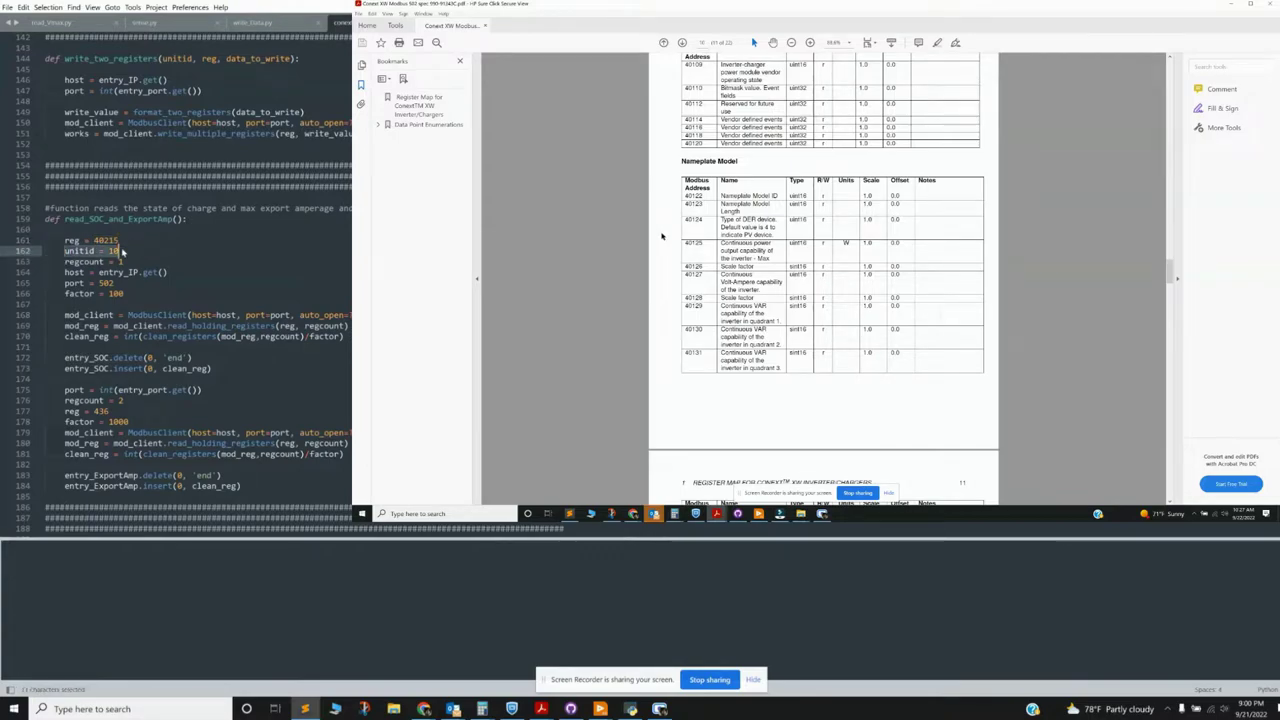
{"action": "double_click", "coordinate": [113, 251]}
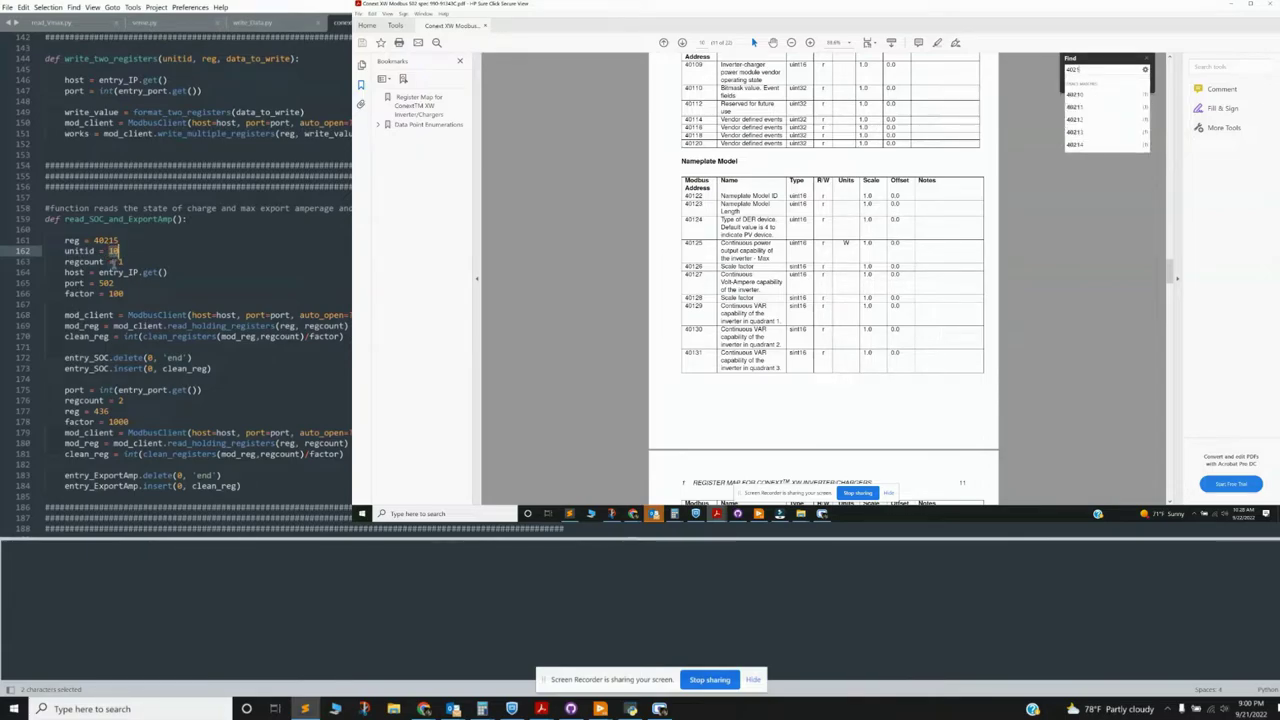
{"action": "double_click", "coordinate": [117, 261]}
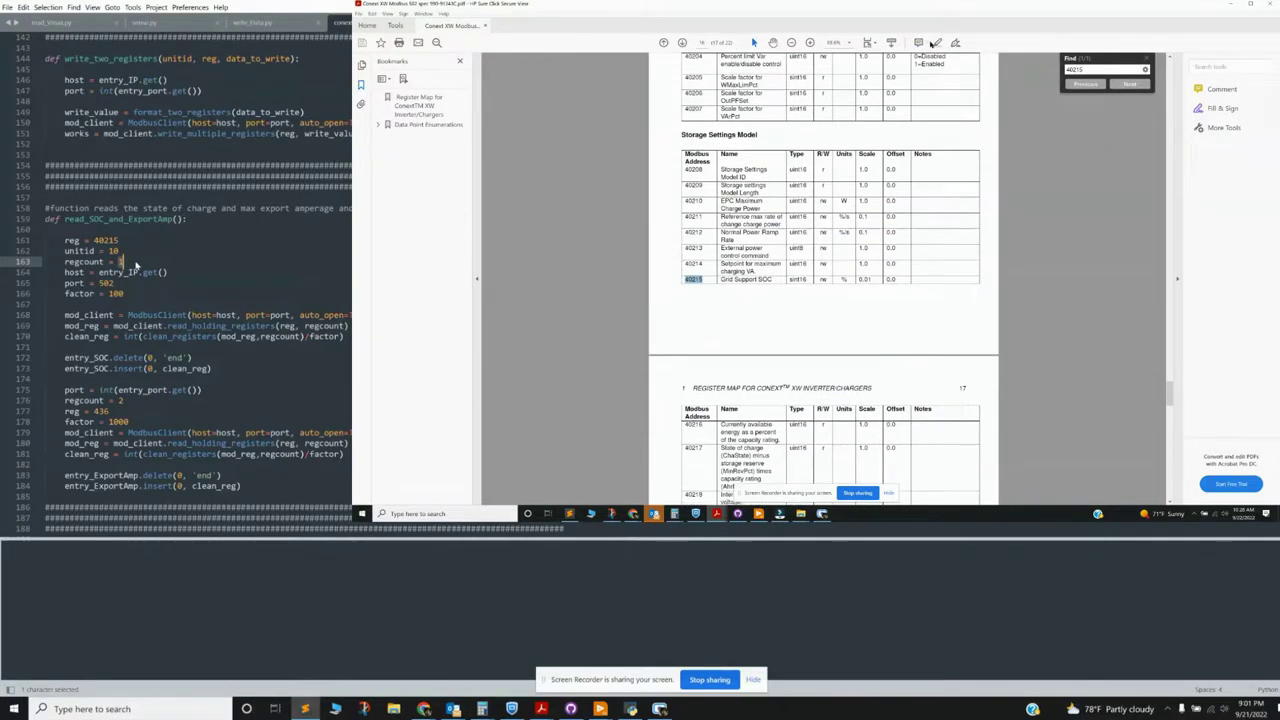
{"action": "left_click", "coordinate": [132, 262]}
{"action": "left_click_drag", "start_coordinate": [737, 281], "coordinate": [905, 288]}
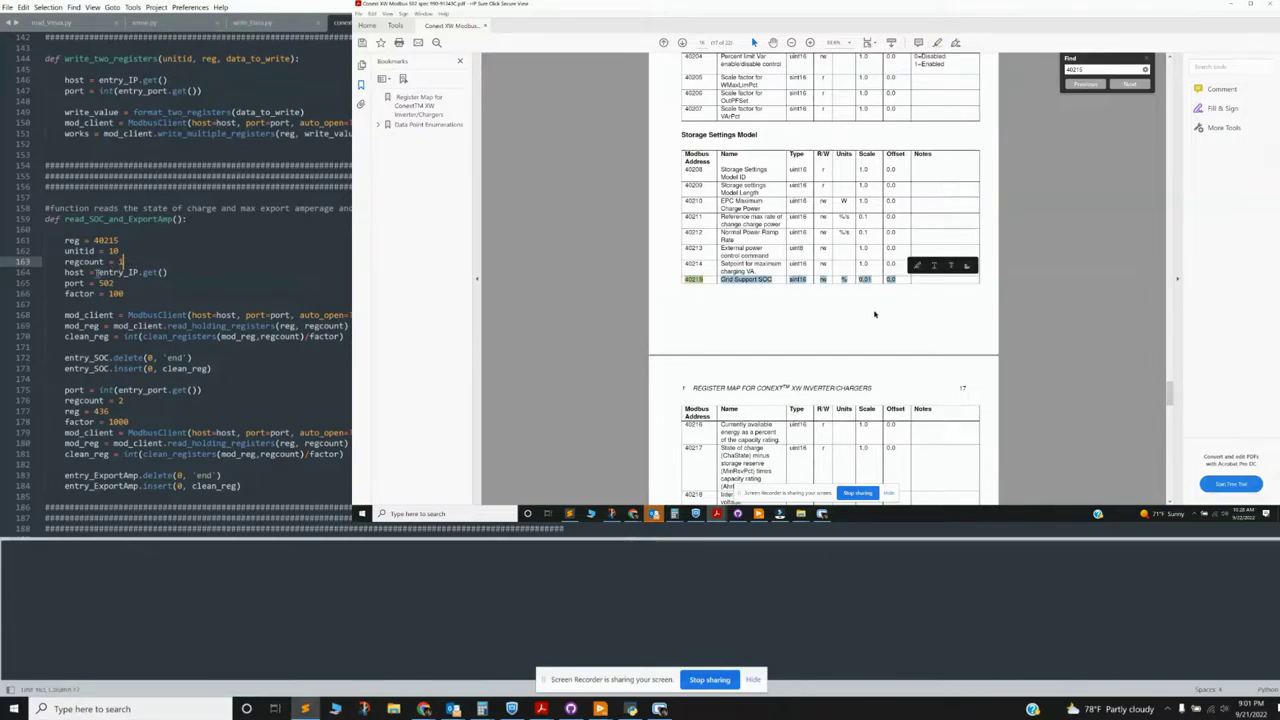
Step: Examine the function's host and port assignments and the scale of the Grid Support SOC register in the specification
{"action": "left_click_drag", "start_coordinate": [98, 272], "coordinate": [168, 272]}
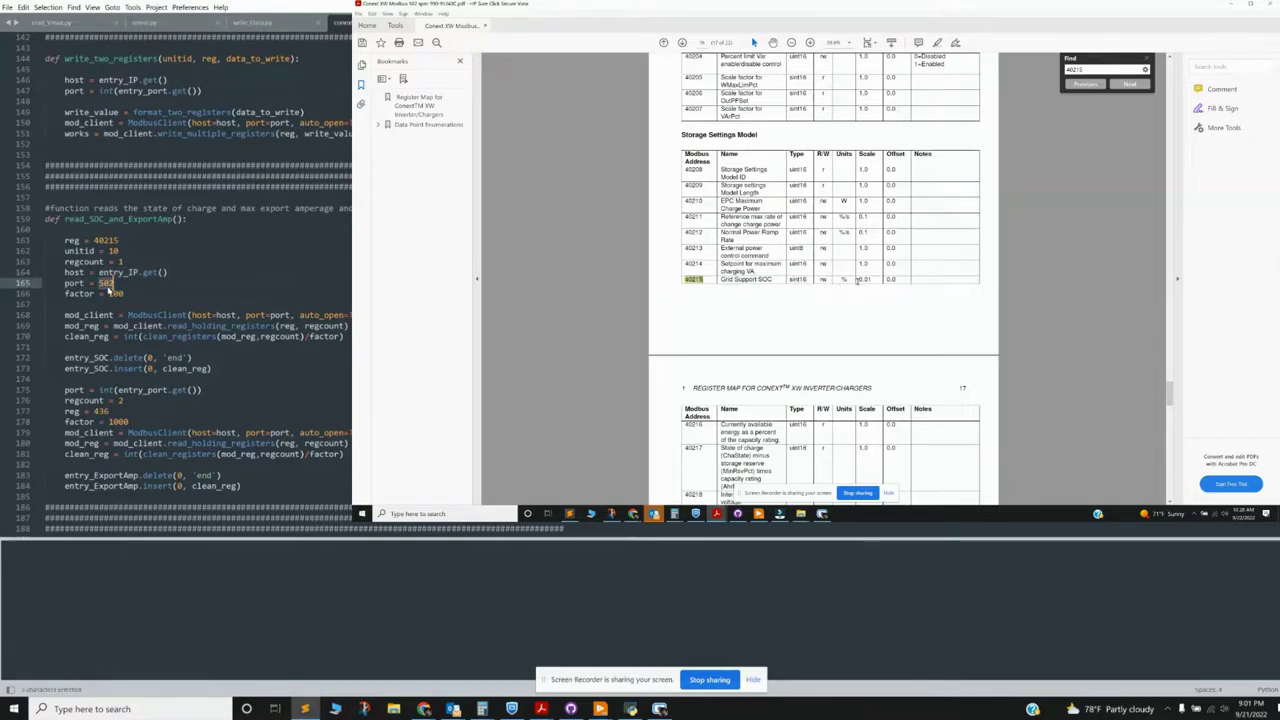
{"action": "double_click", "coordinate": [862, 280]}
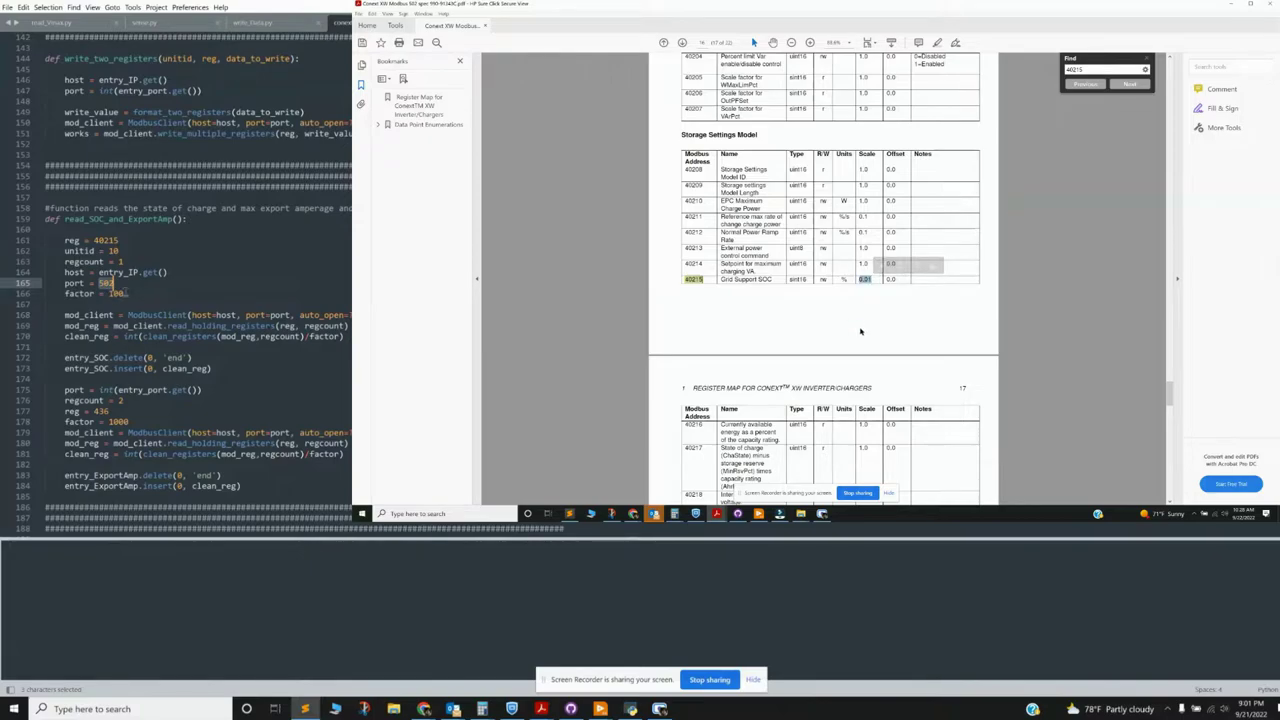
{"action": "left_click_drag", "start_coordinate": [772, 281], "coordinate": [714, 274]}
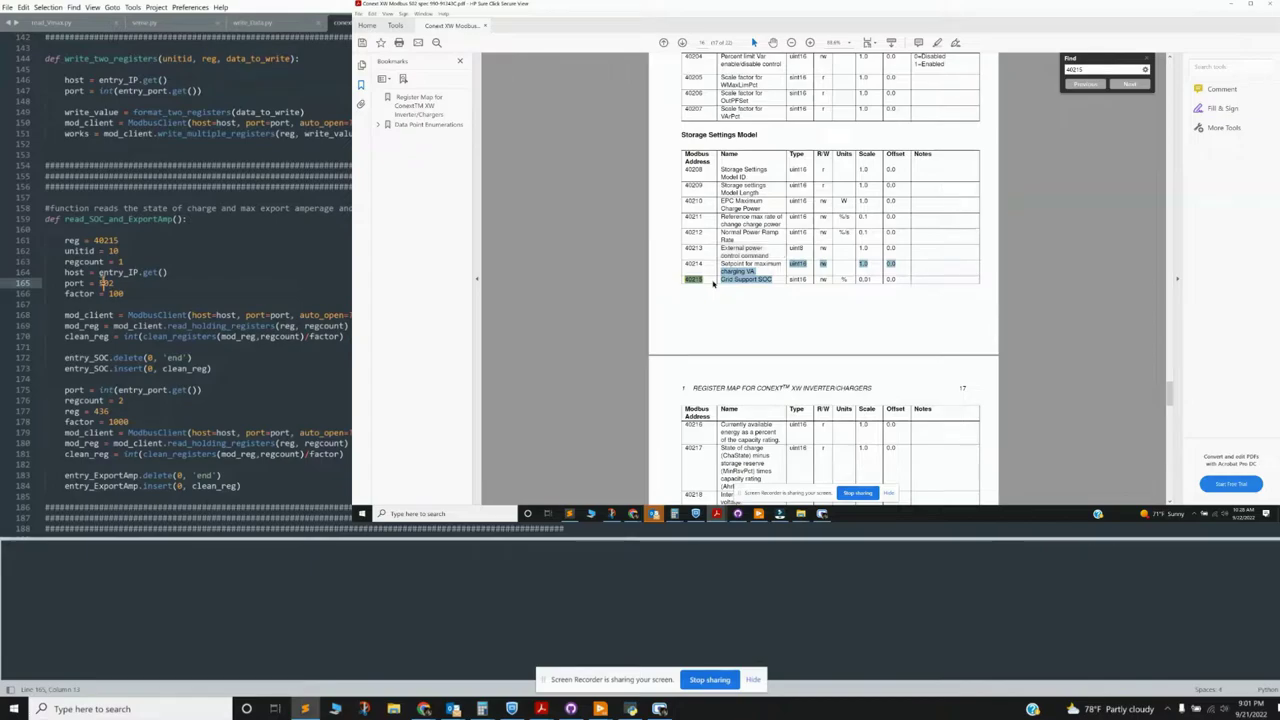
Step: Examine the ModbusClient call with its connection arguments and the read_holding_registers call in read_SOC_and_ExportAmp
{"action": "left_click_drag", "start_coordinate": [114, 293], "coordinate": [188, 315]}
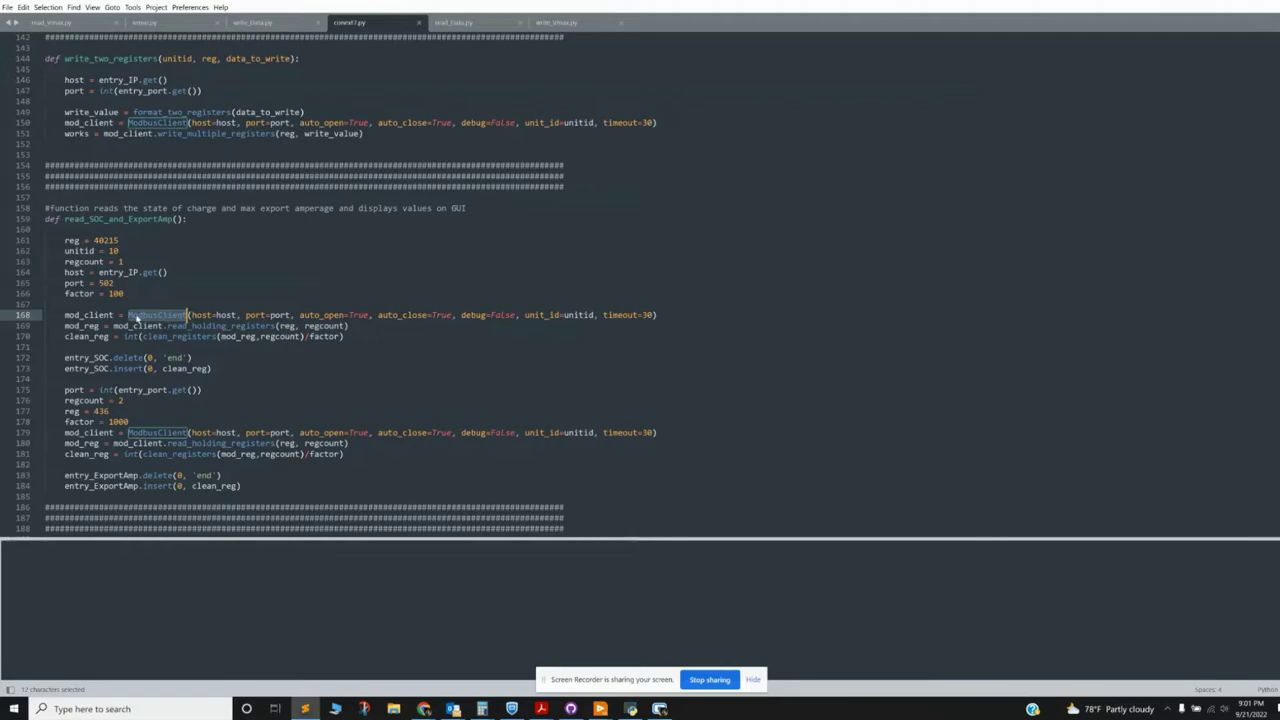
{"action": "left_click", "coordinate": [176, 293]}
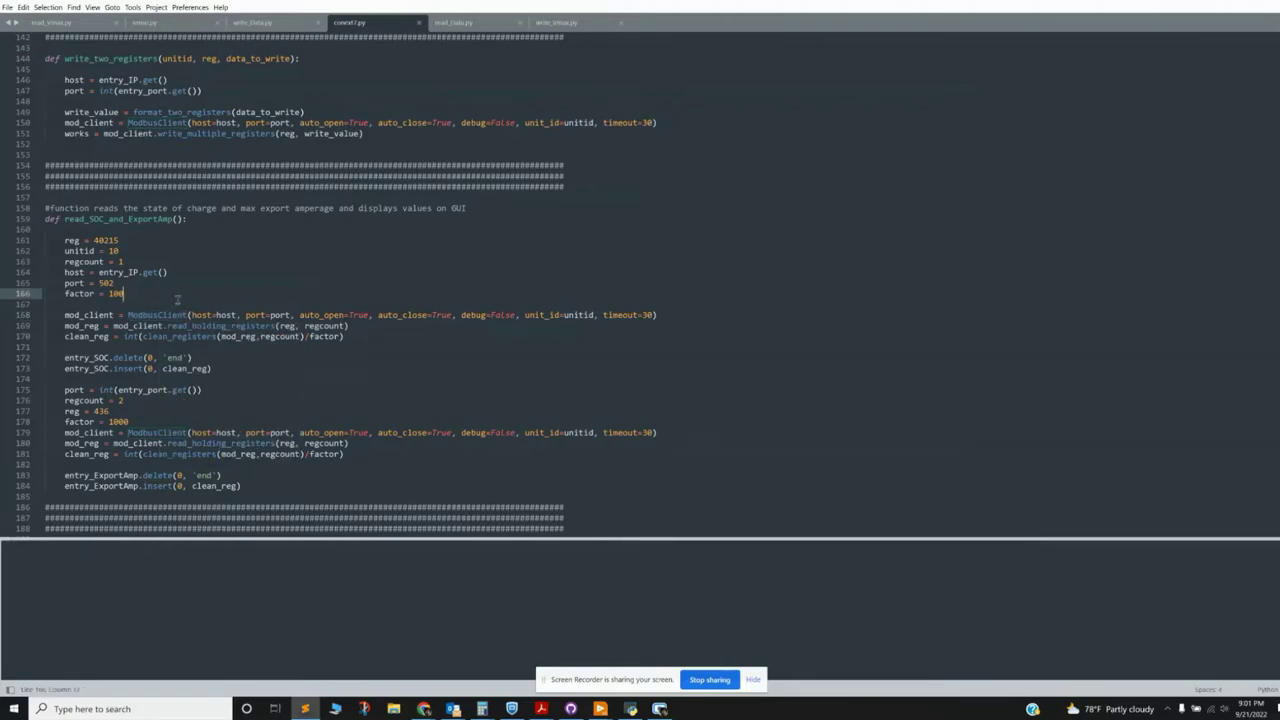
{"action": "left_click_drag", "start_coordinate": [170, 326], "coordinate": [276, 326]}
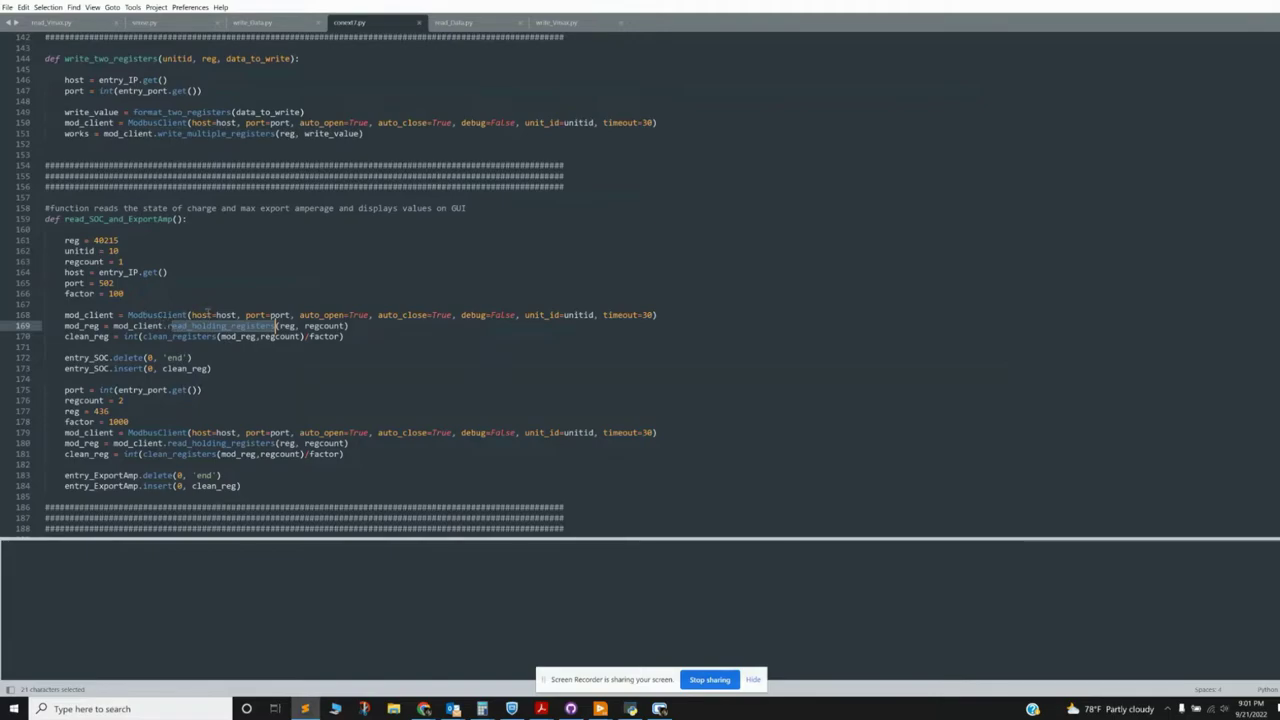
{"action": "left_click_drag", "start_coordinate": [192, 315], "coordinate": [657, 315]}
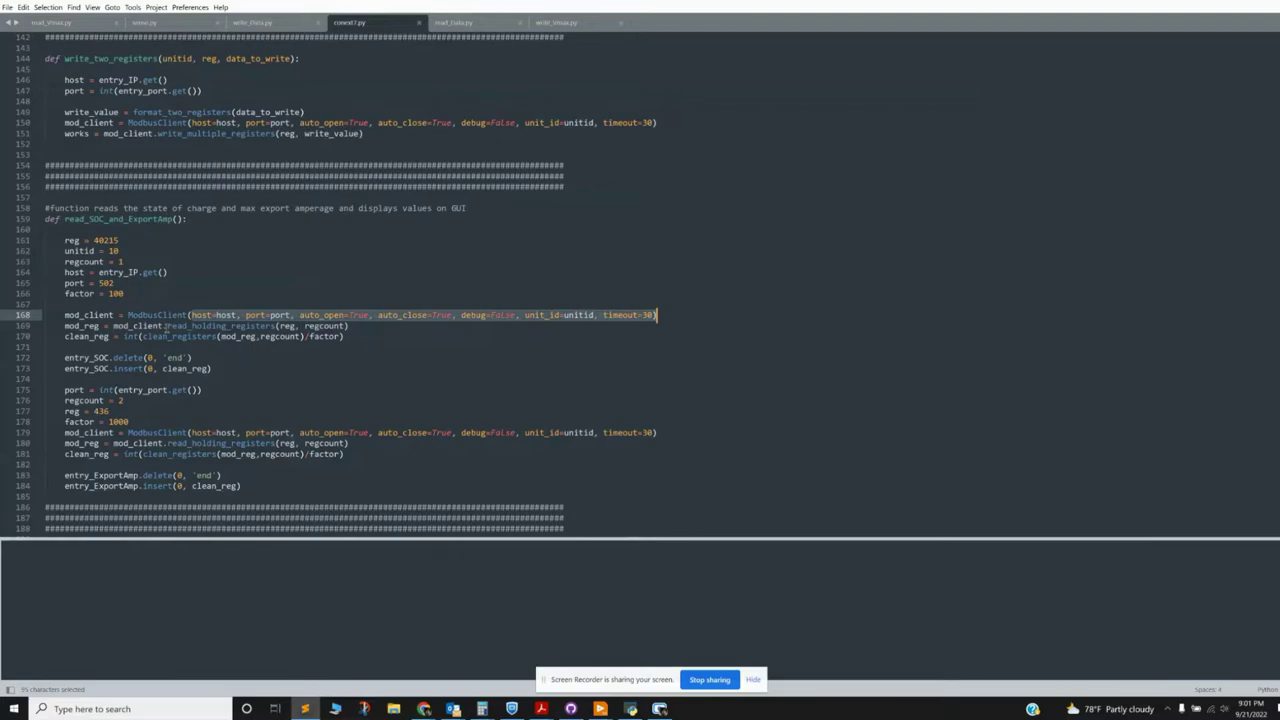
{"action": "left_click_drag", "start_coordinate": [166, 326], "coordinate": [298, 337]}
{"action": "left_click", "coordinate": [305, 326]}
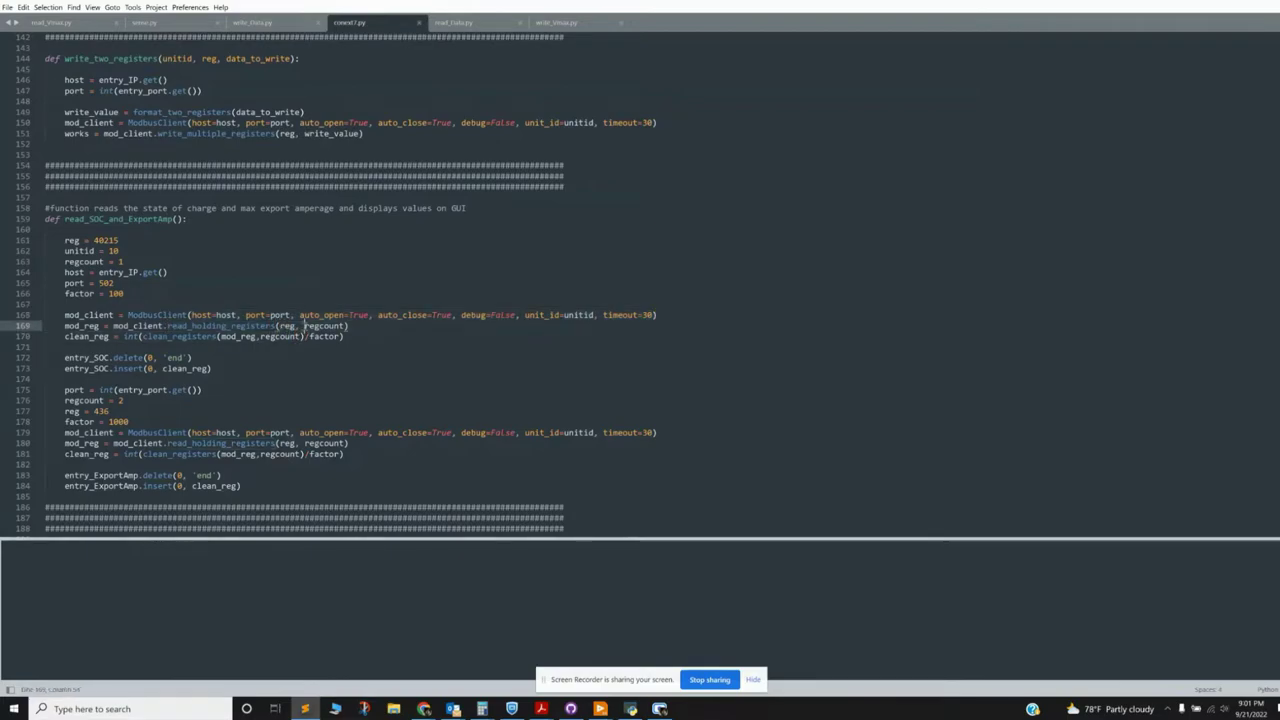
Step: Examine the regcount argument, the clean_registers call and the division by factor in read_SOC_and_ExportAmp
{"action": "double_click", "coordinate": [320, 326]}
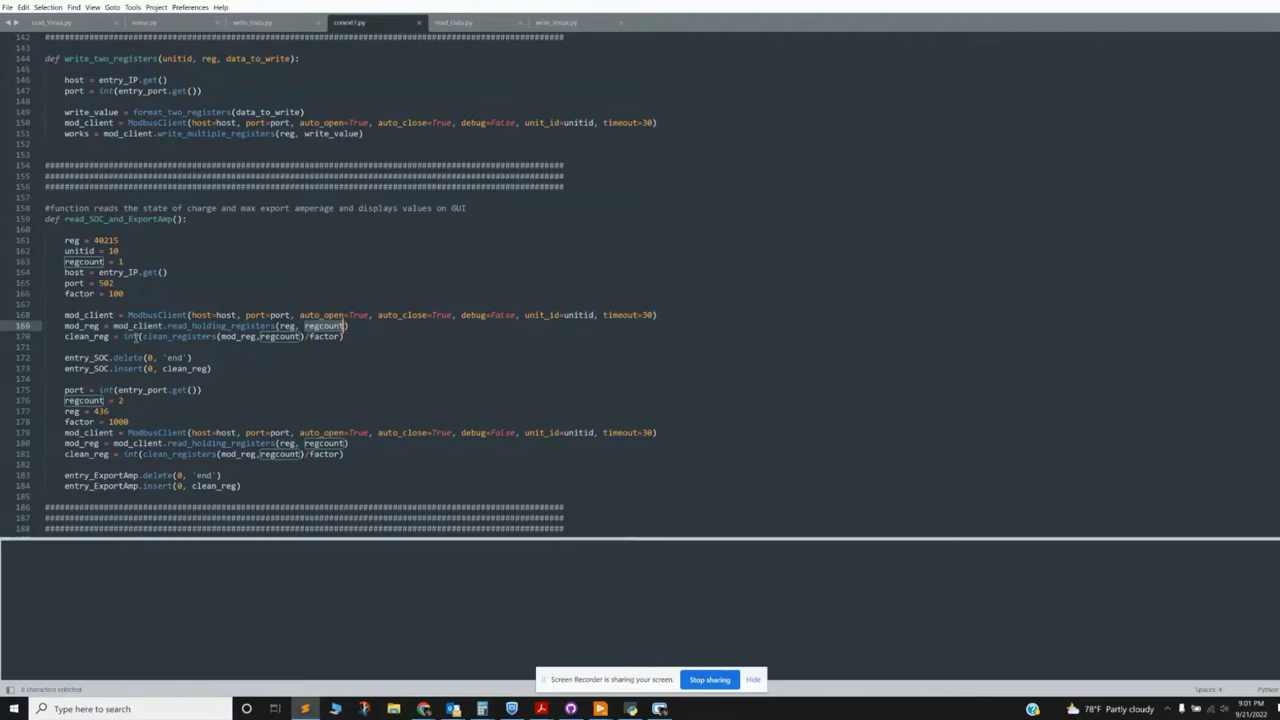
{"action": "left_click_drag", "start_coordinate": [141, 337], "coordinate": [216, 335]}
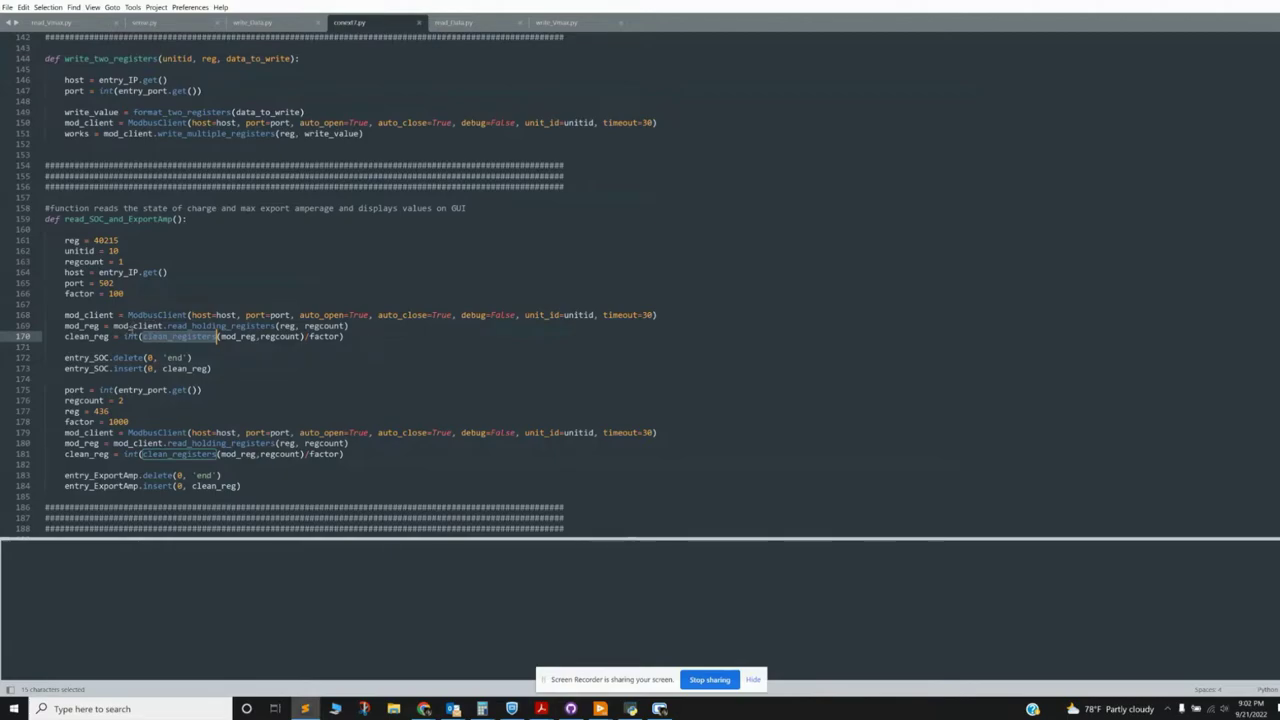
{"action": "scroll", "coordinate": [140, 315], "scroll_direction": "down", "scroll_amount": 3}
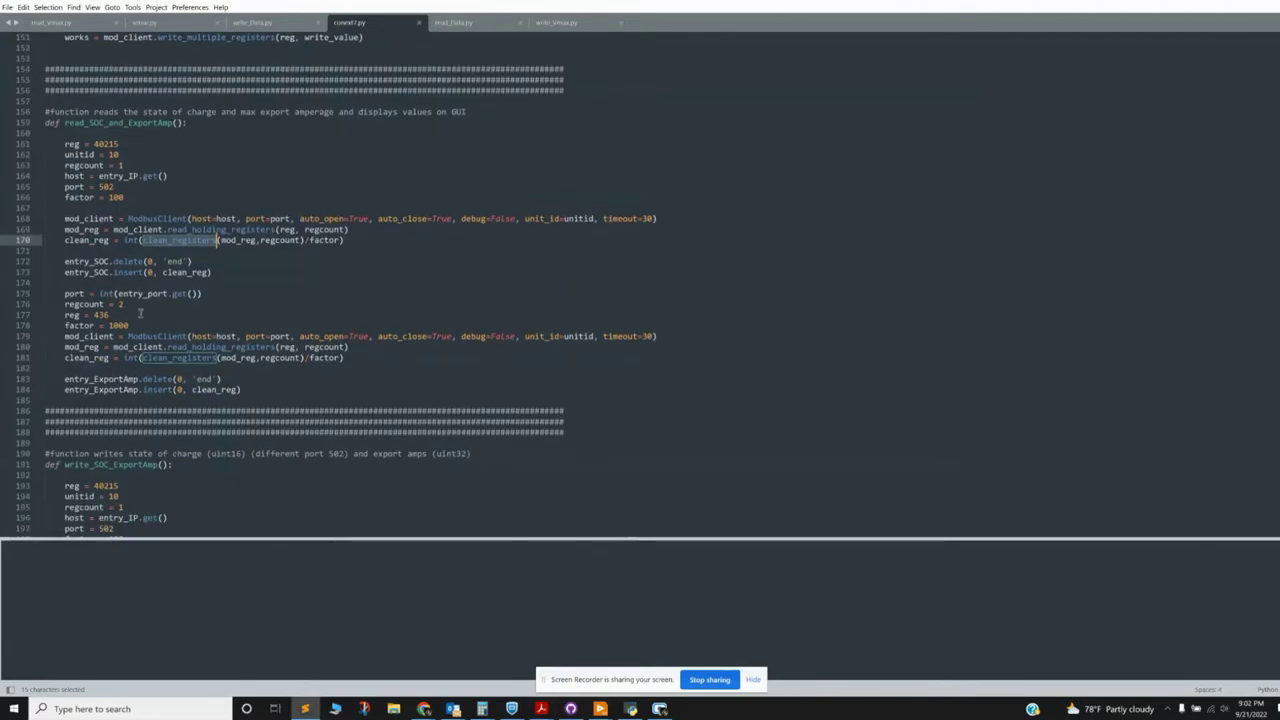
{"action": "scroll", "coordinate": [140, 314], "scroll_direction": "up", "scroll_amount": 3}
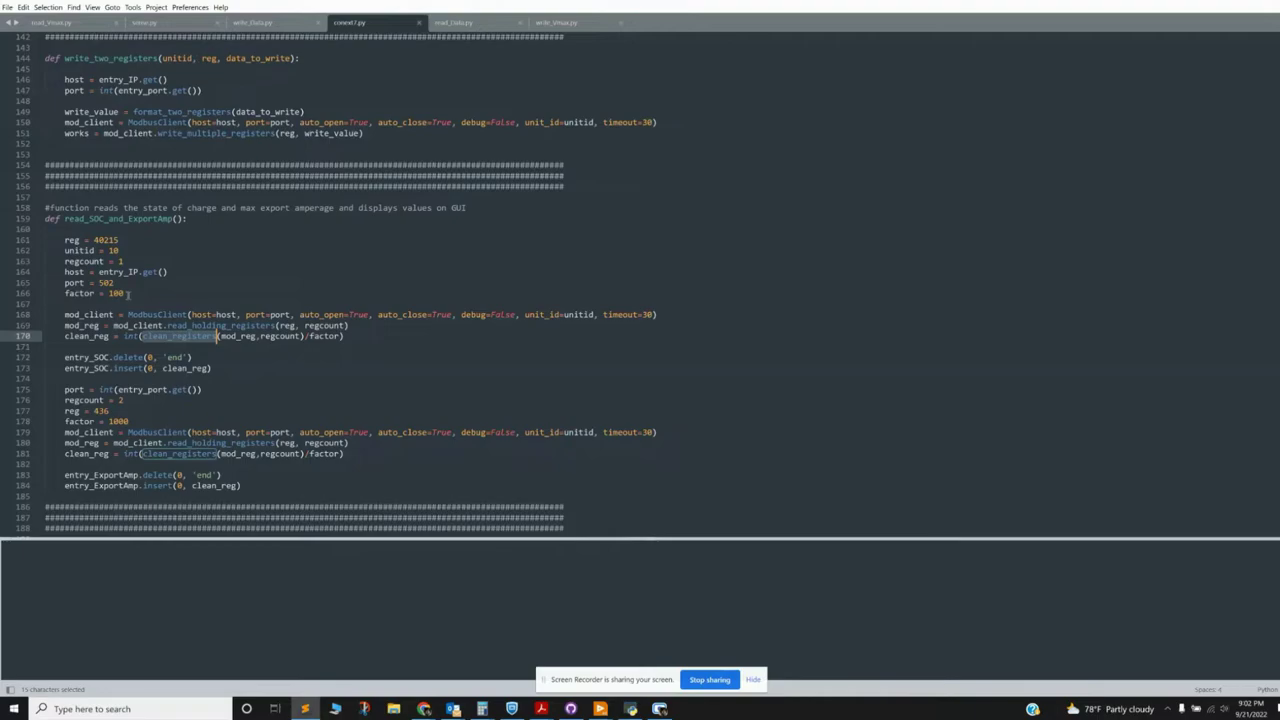
{"action": "scroll", "coordinate": [127, 295], "scroll_direction": "down", "scroll_amount": 5}
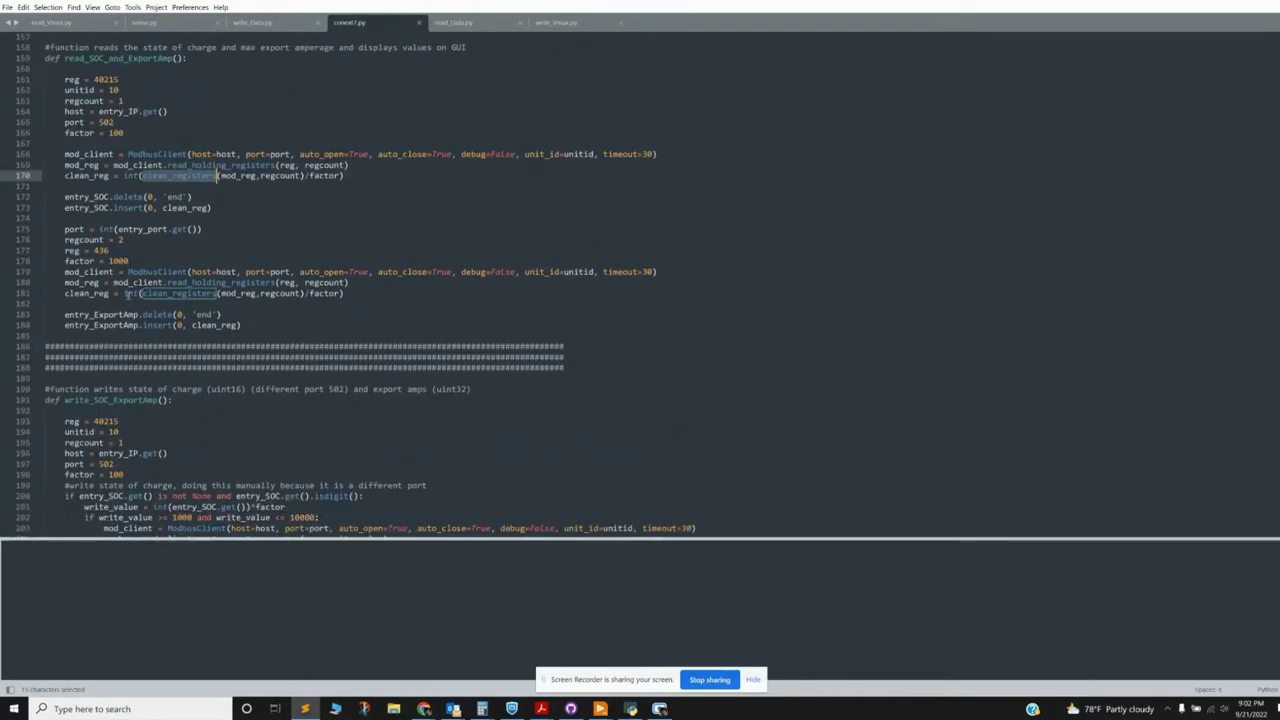
Step: Examine how format_two_registers tests the scaled value against 65535 and splits it into first and second
{"action": "scroll", "coordinate": [127, 295], "scroll_direction": "up", "scroll_amount": 20}
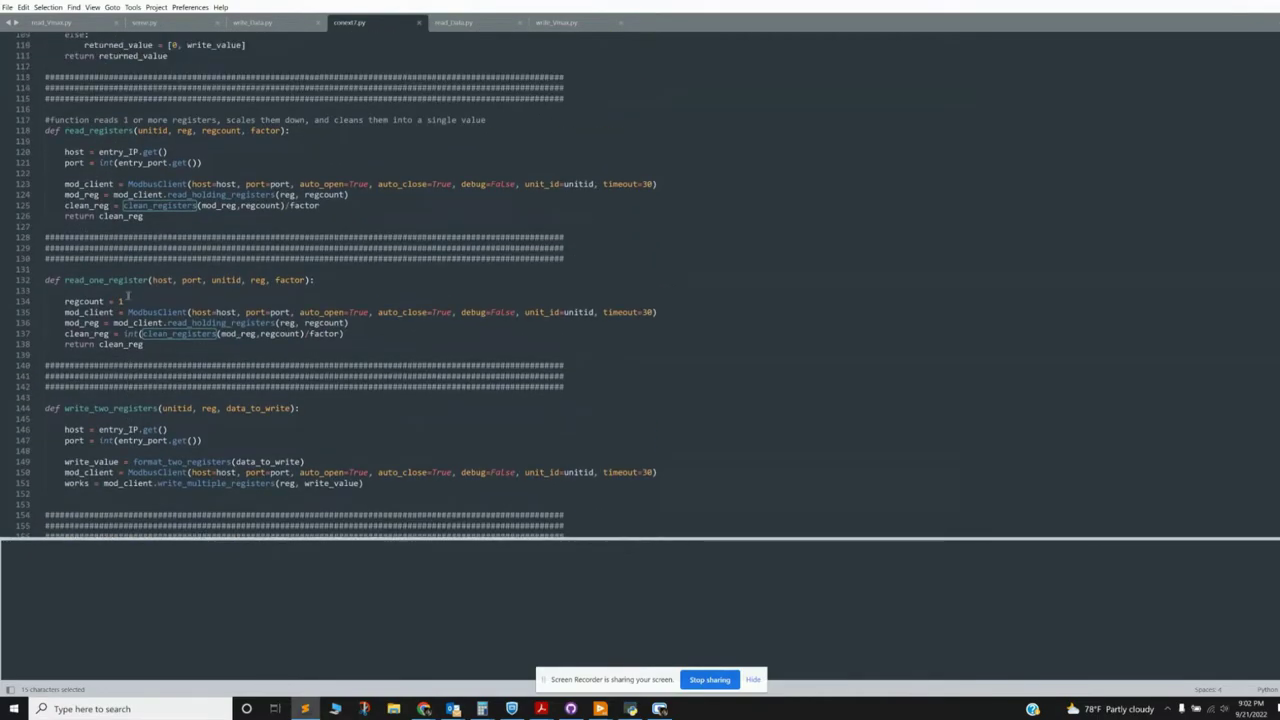
{"action": "scroll", "coordinate": [127, 295], "scroll_direction": "up", "scroll_amount": 3}
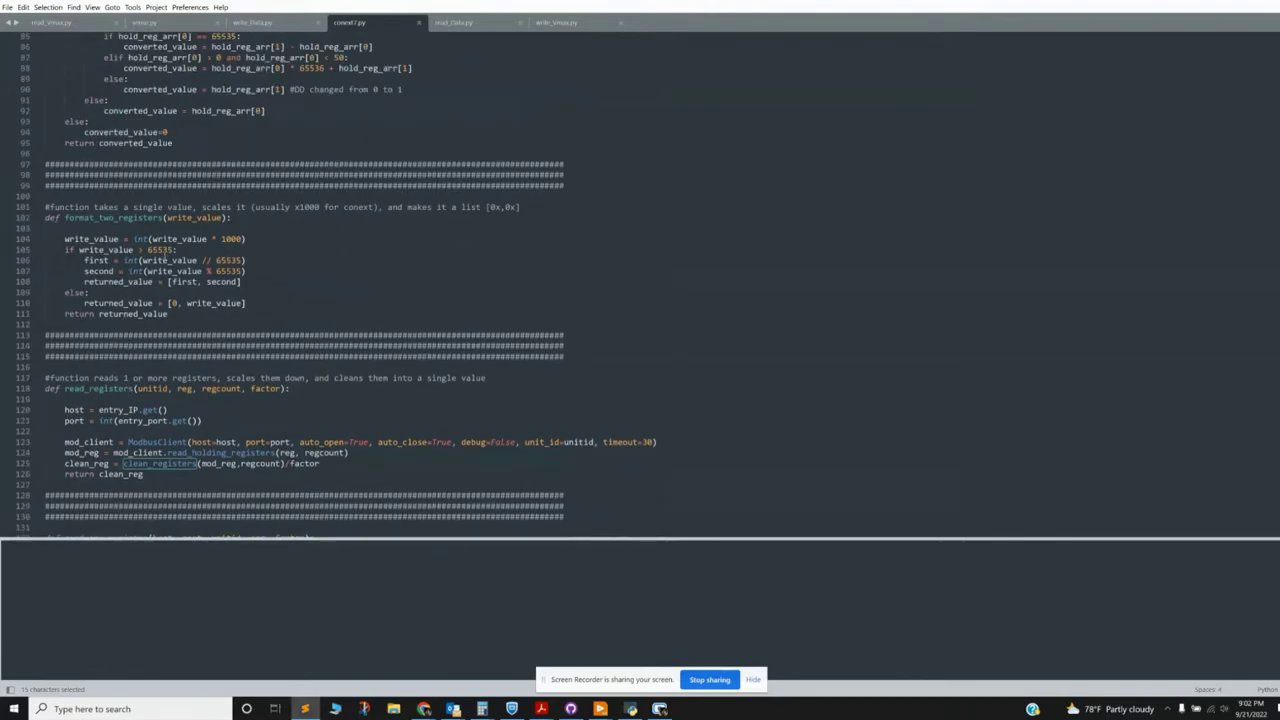
{"action": "left_click_drag", "start_coordinate": [147, 250], "coordinate": [172, 250]}
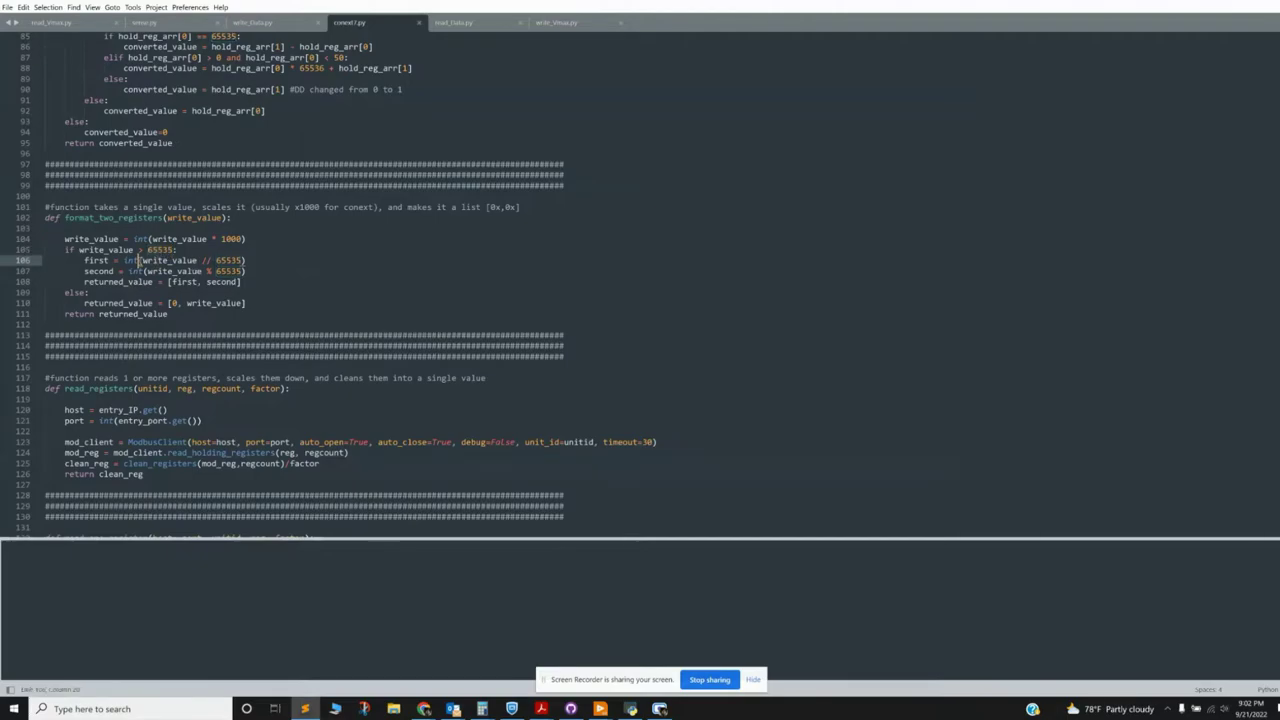
{"action": "left_click_drag", "start_coordinate": [65, 250], "coordinate": [84, 284]}
{"action": "left_click", "coordinate": [252, 282]}
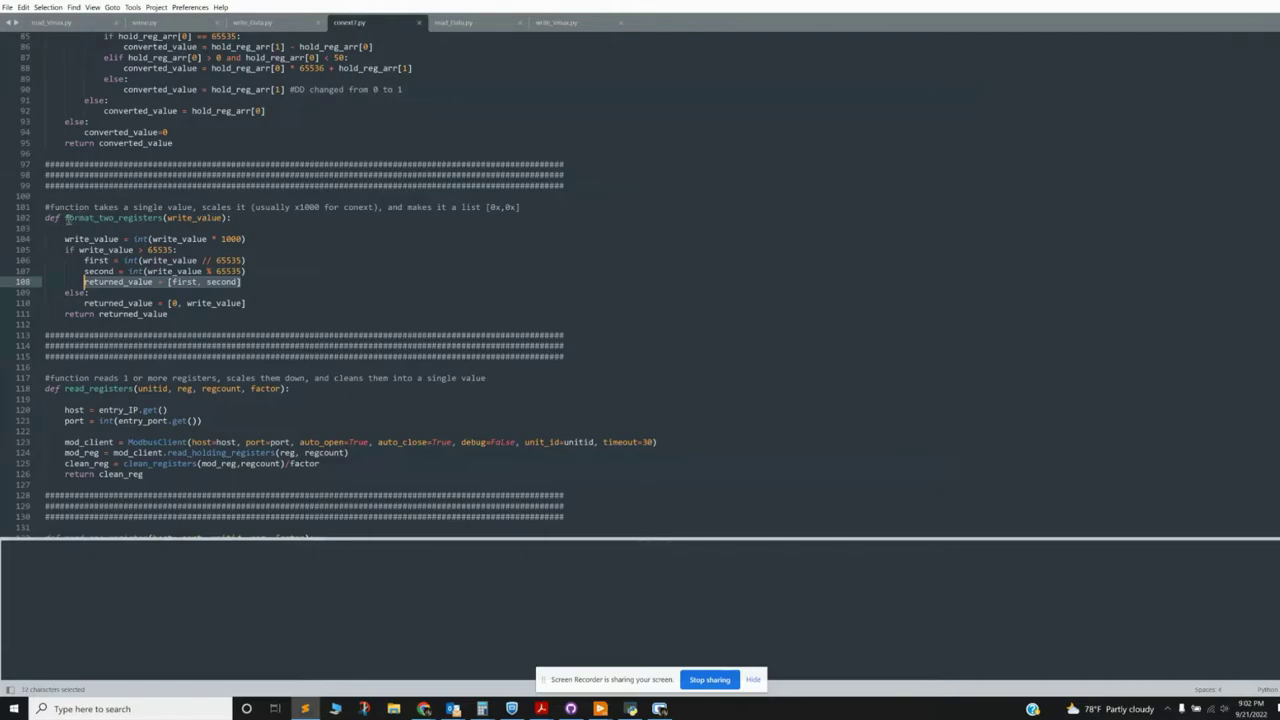
{"action": "left_click_drag", "start_coordinate": [66, 217], "coordinate": [161, 217]}
Step: Examine how the clean_registers function converts a register list into a single value, including its else branches
{"action": "scroll", "coordinate": [135, 280], "scroll_direction": "up", "scroll_amount": 3}
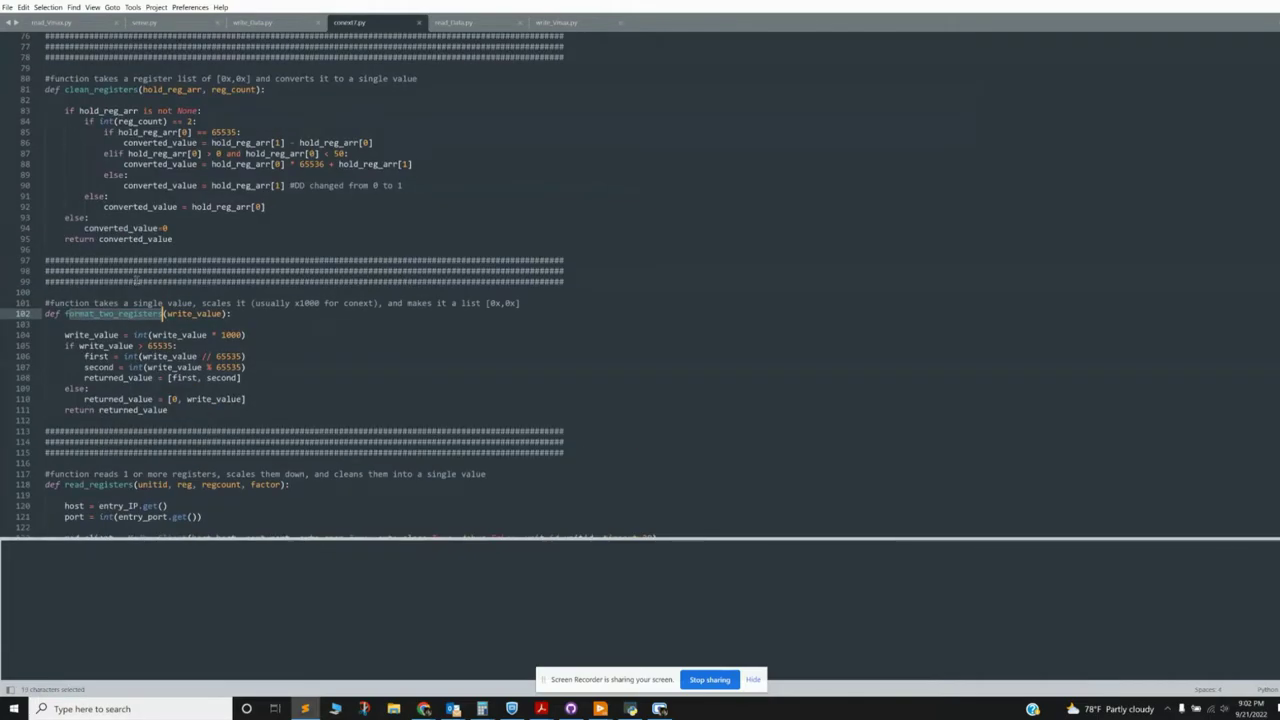
{"action": "scroll", "coordinate": [135, 280], "scroll_direction": "up", "scroll_amount": 5}
{"action": "left_click_drag", "start_coordinate": [66, 249], "coordinate": [138, 249]}
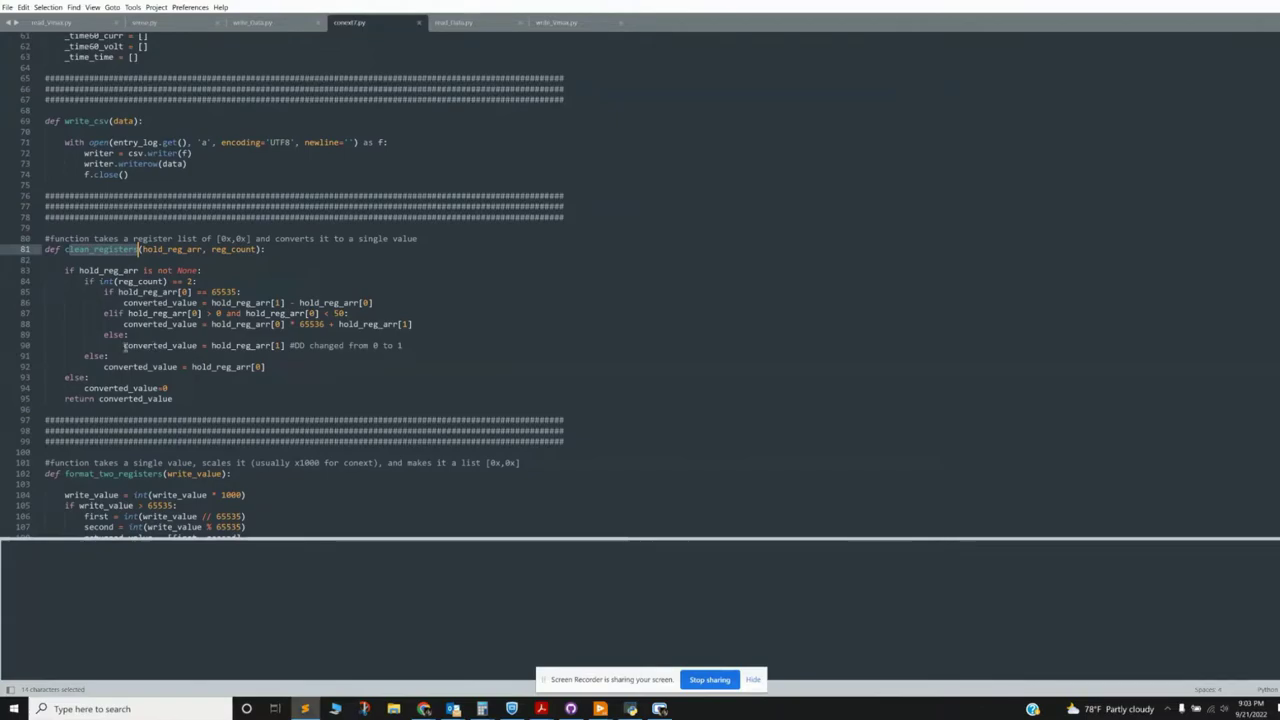
{"action": "mouse_move", "coordinate": [125, 346]}
{"action": "left_mouse_down"}
{"action": "mouse_move", "coordinate": [405, 346]}
{"action": "mouse_move", "coordinate": [108, 357]}
{"action": "left_mouse_up"}
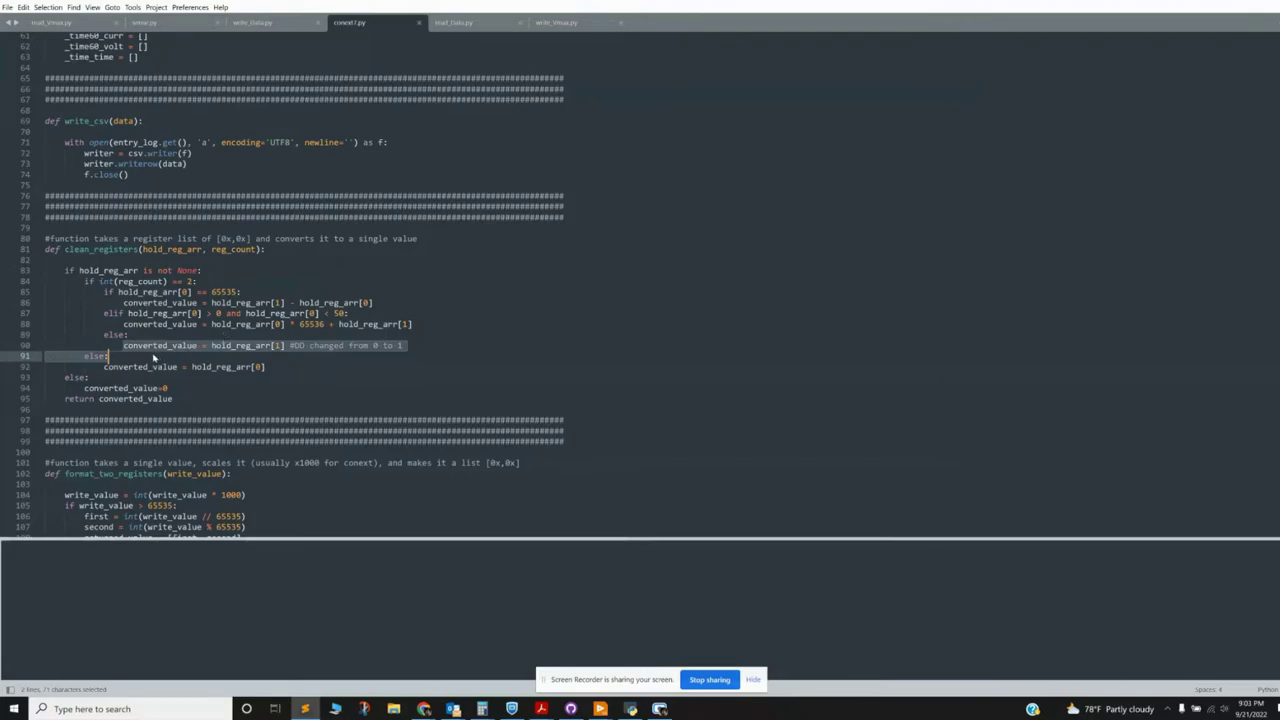
Step: Skim the read and write functions further down the script and examine the read_Vmax definition
{"action": "scroll", "coordinate": [153, 357], "scroll_direction": "down", "scroll_amount": 15}
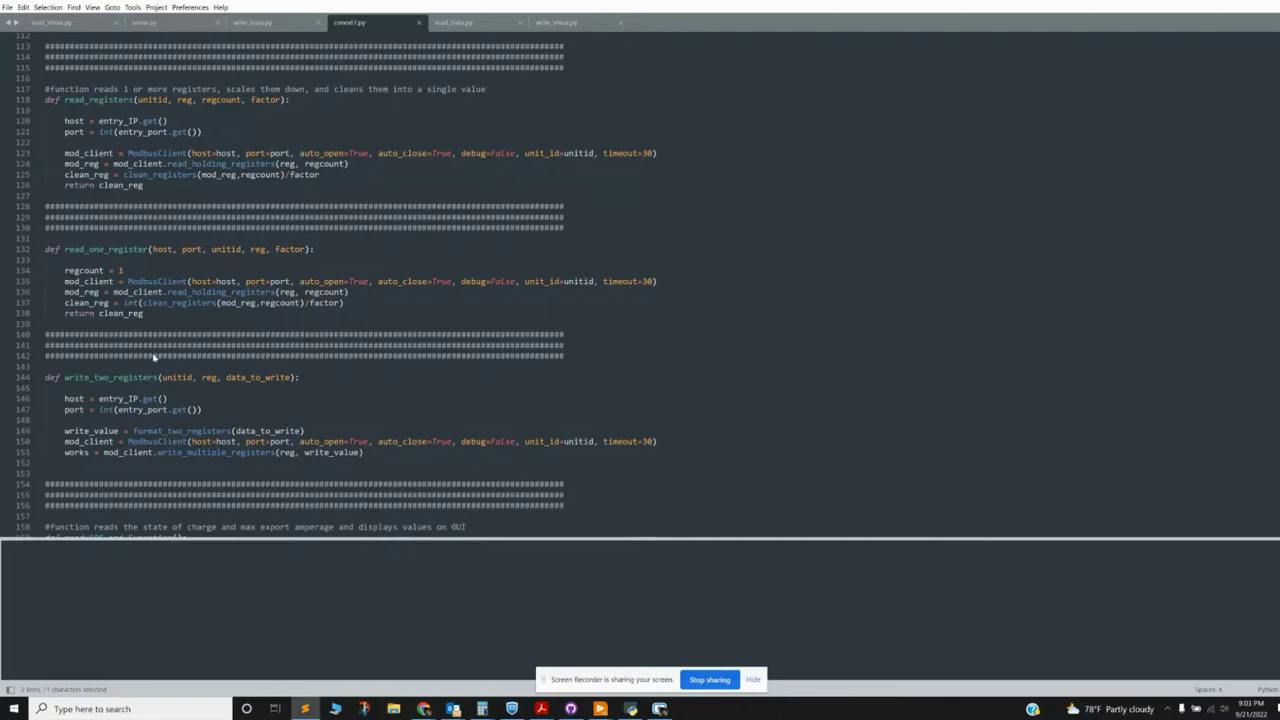
{"action": "scroll", "coordinate": [153, 357], "scroll_direction": "down", "scroll_amount": 16}
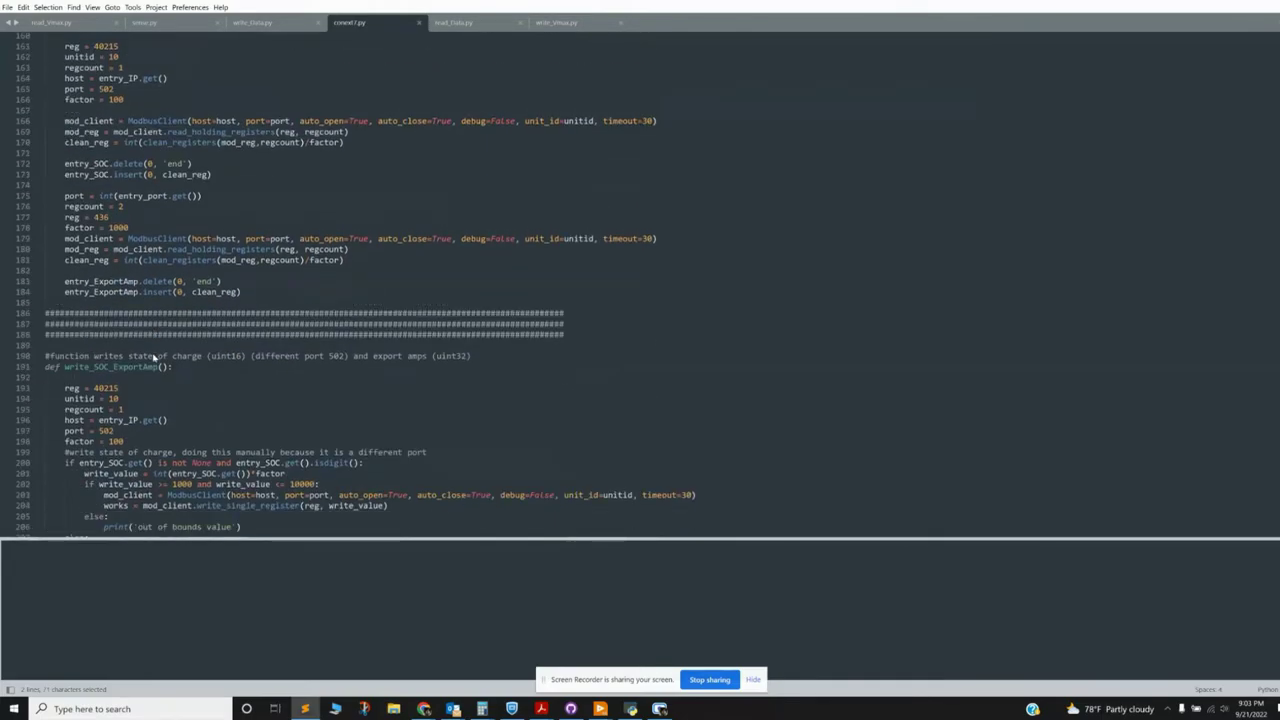
{"action": "scroll", "coordinate": [153, 357], "scroll_direction": "down", "scroll_amount": 20}
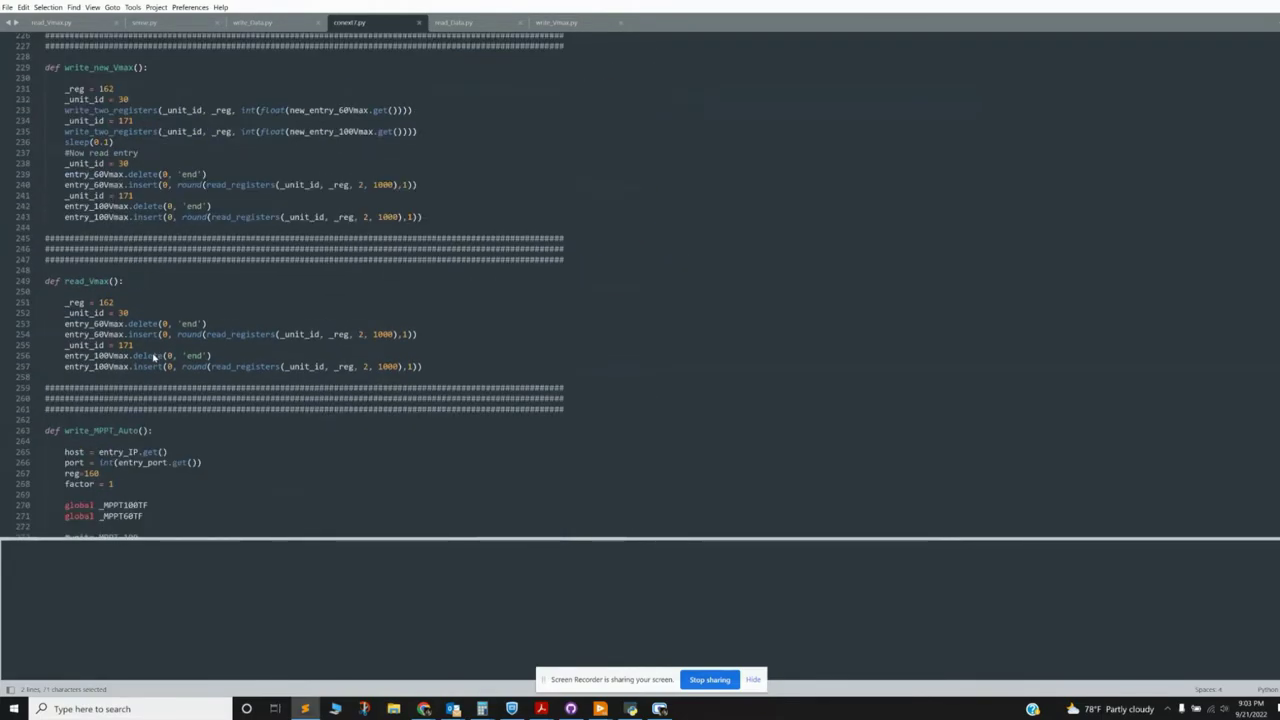
{"action": "scroll", "coordinate": [153, 357], "scroll_direction": "down", "scroll_amount": 7}
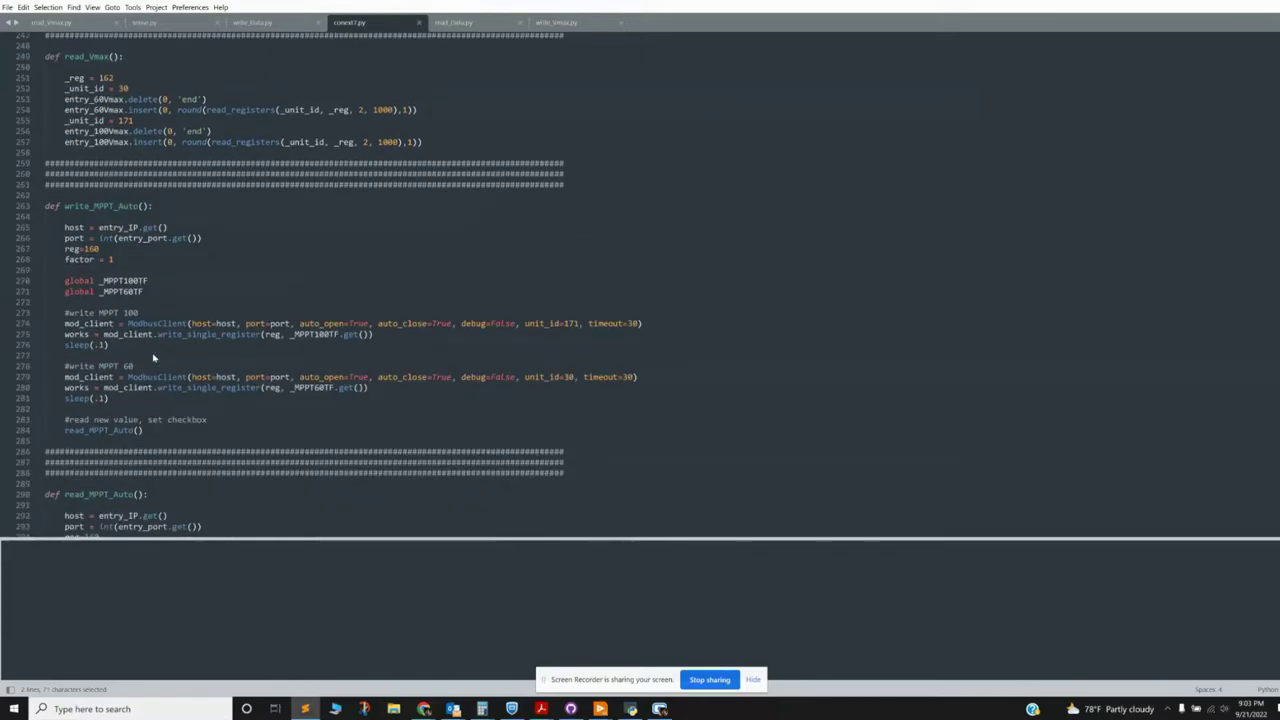
{"action": "scroll", "coordinate": [153, 357], "scroll_direction": "down", "scroll_amount": 9}
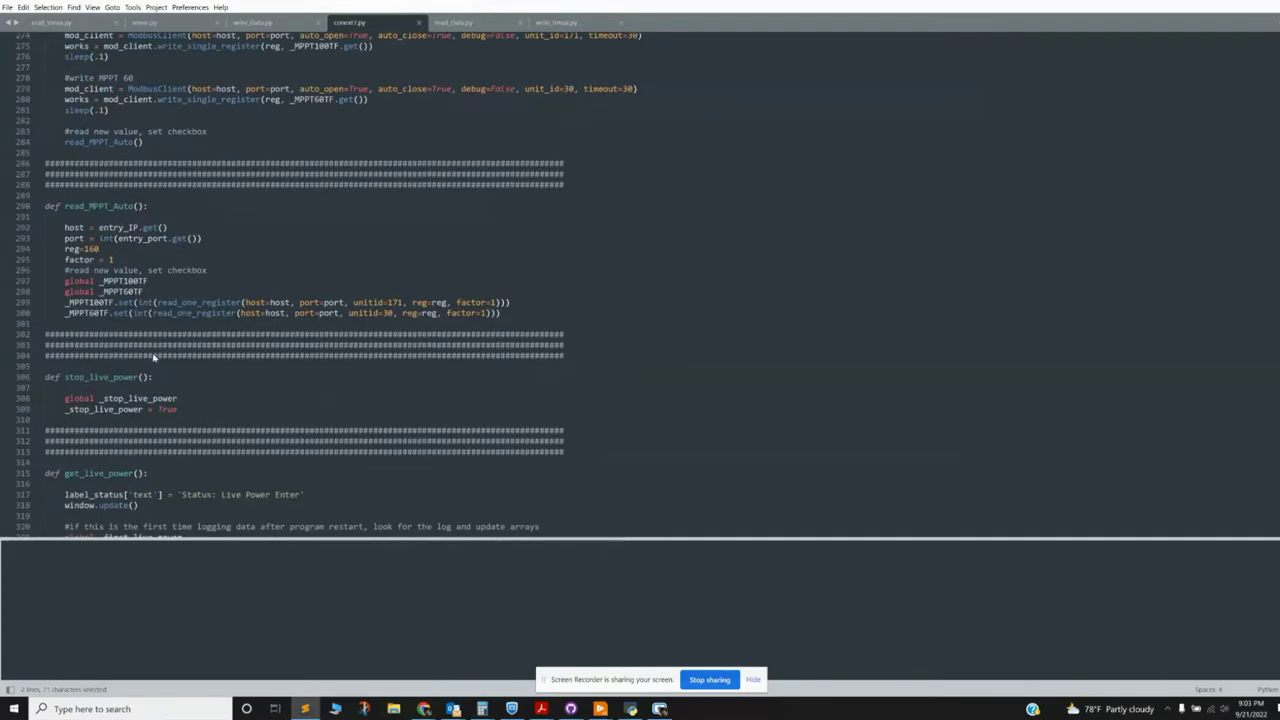
{"action": "scroll", "coordinate": [153, 357], "scroll_direction": "up", "scroll_amount": 18}
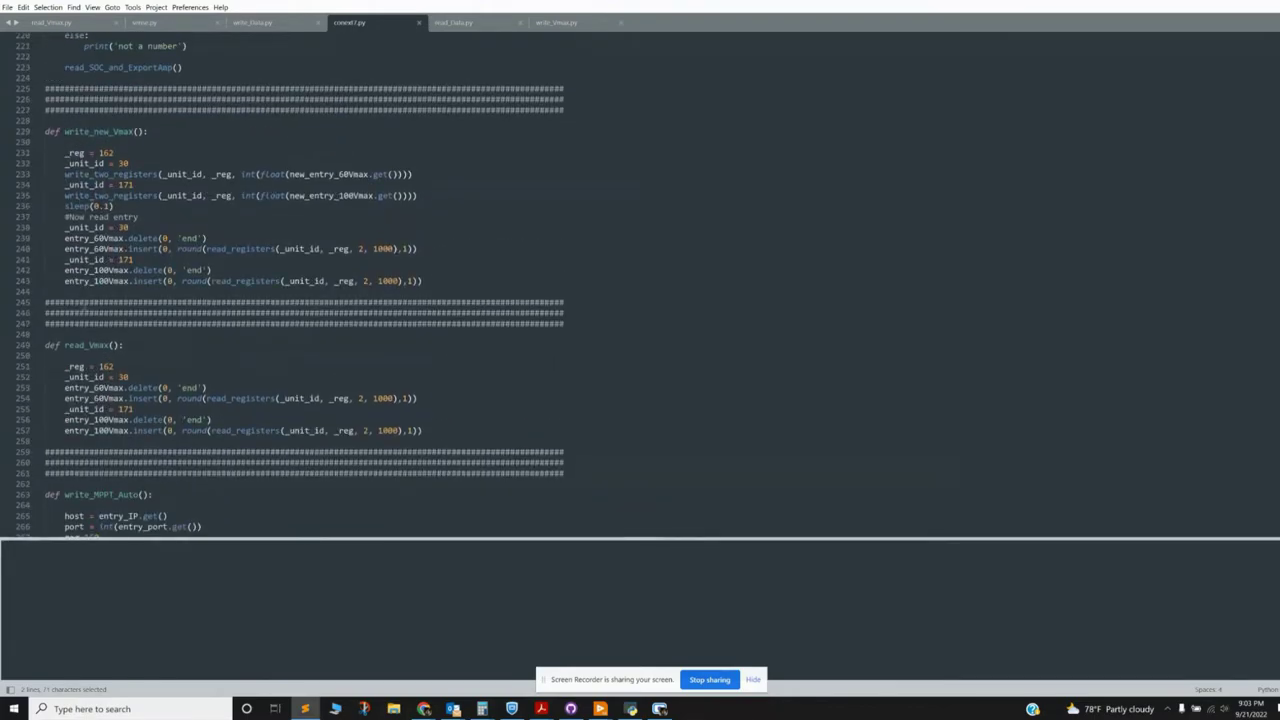
{"action": "left_click_drag", "start_coordinate": [64, 346], "coordinate": [142, 346]}
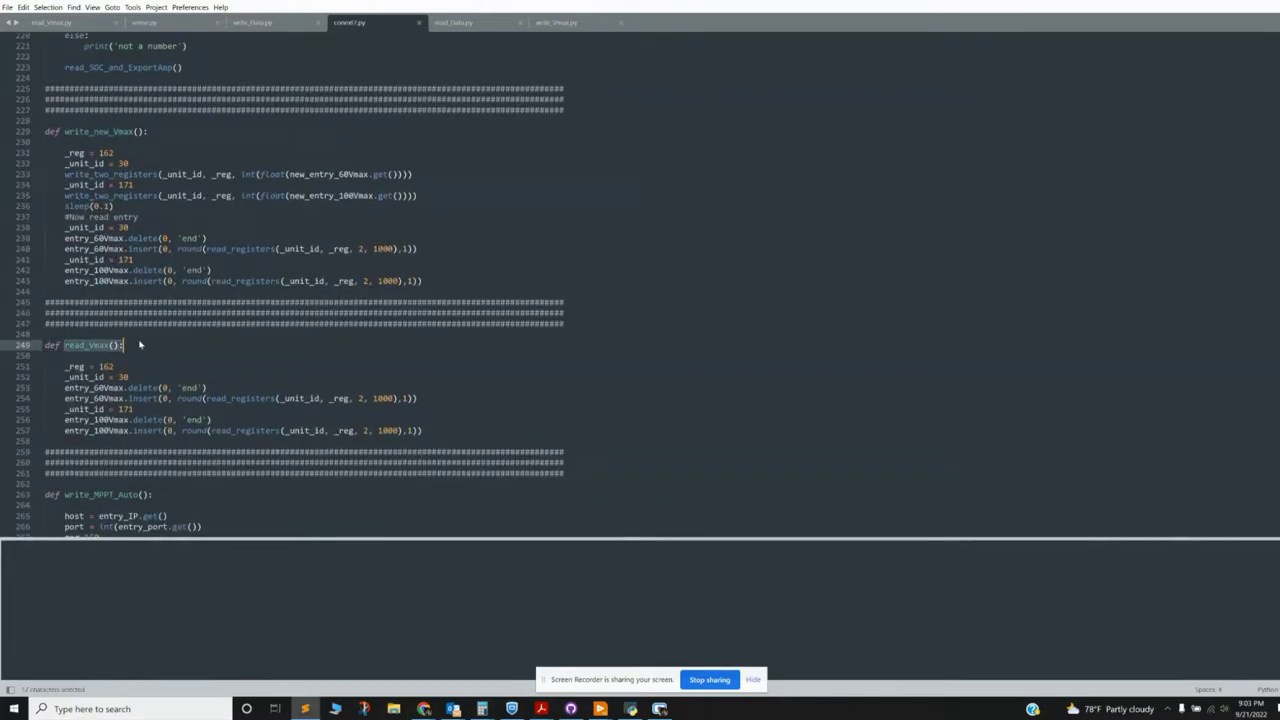
Step: Examine the write_MPPT_Auto and read_MPPT_Auto functions with their register, unit ID and checkbox variable assignments
{"action": "scroll", "coordinate": [139, 345], "scroll_direction": "down", "scroll_amount": 6}
{"action": "left_click_drag", "start_coordinate": [72, 302], "coordinate": [165, 303]}
{"action": "scroll", "coordinate": [165, 303], "scroll_direction": "down", "scroll_amount": 4}
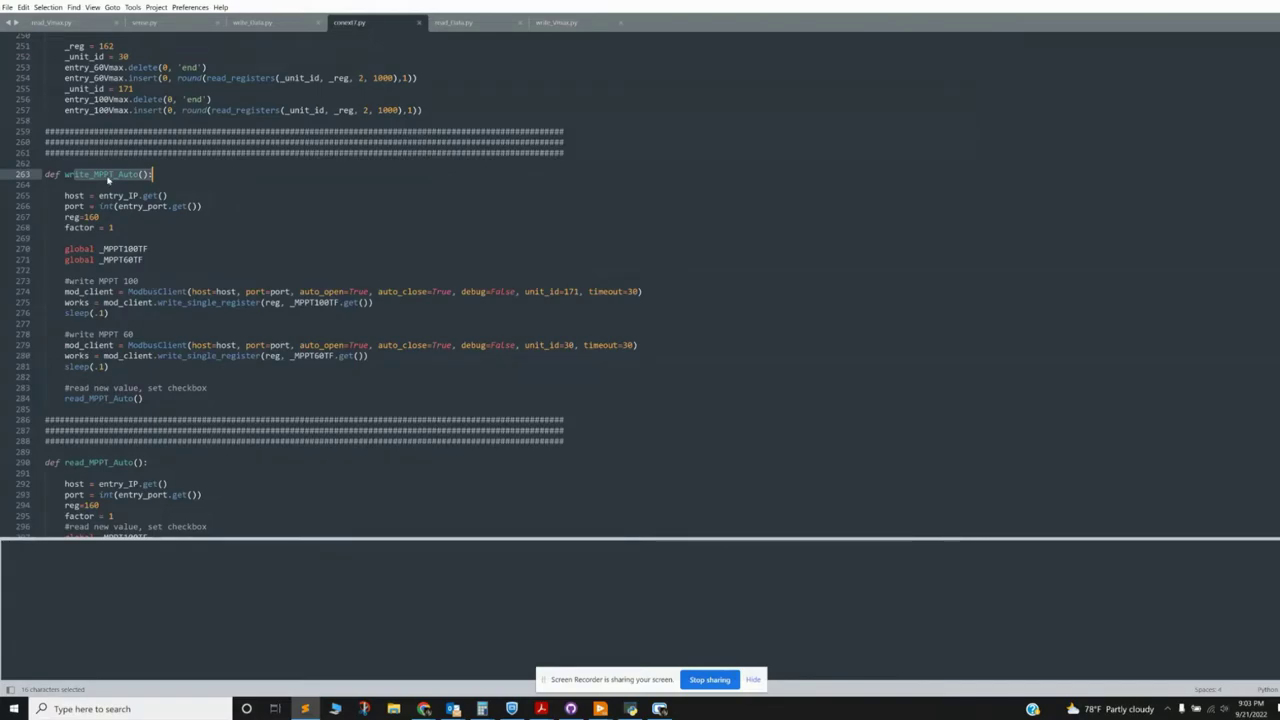
{"action": "scroll", "coordinate": [139, 192], "scroll_direction": "down", "scroll_amount": 5}
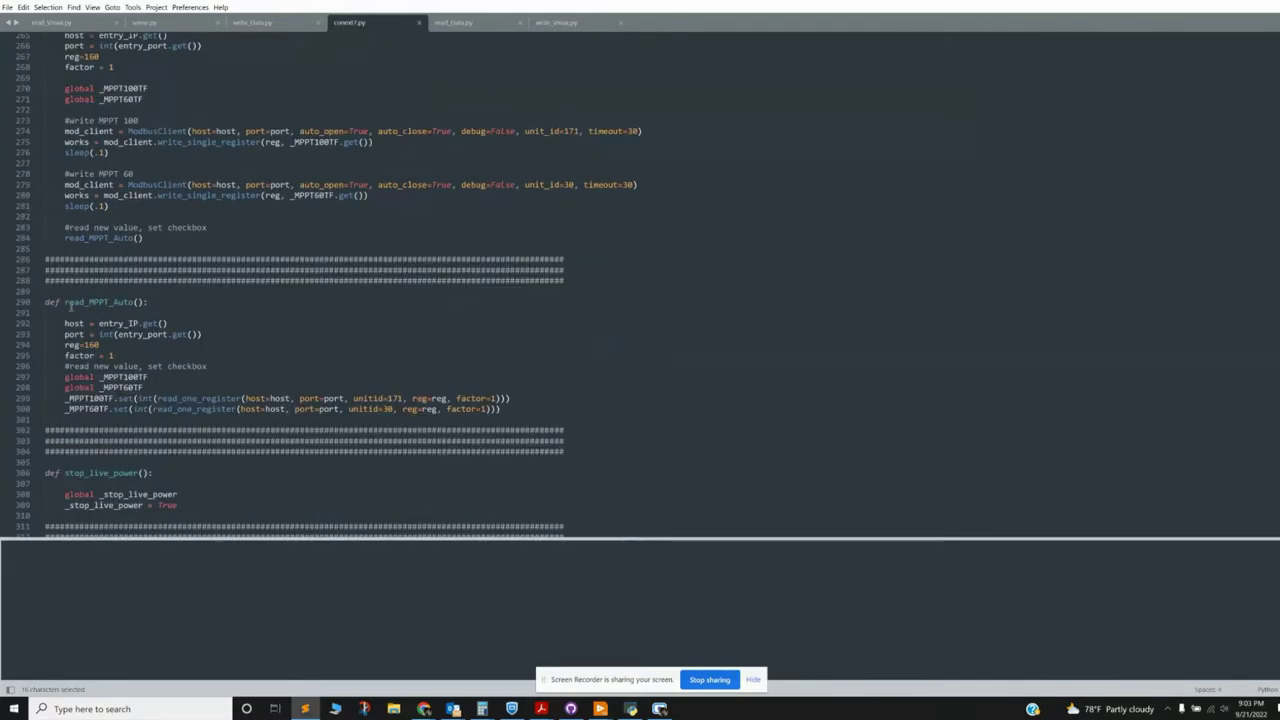
{"action": "mouse_move", "coordinate": [68, 306]}
{"action": "scroll", "coordinate": [143, 217], "scroll_direction": "down", "scroll_amount": 3}
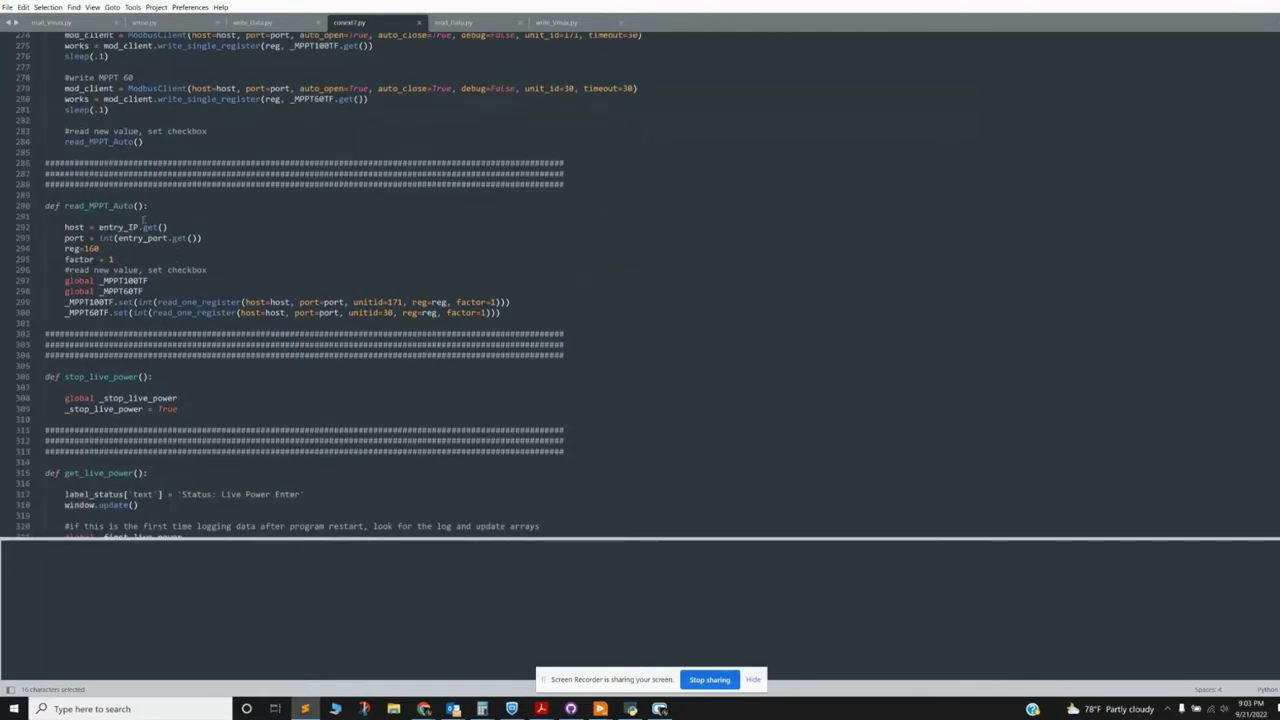
Step: Examine the stop_live_power and get_live_power functions, including the register reads, graph plotting and CSV logging
{"action": "scroll", "coordinate": [146, 203], "scroll_direction": "down", "scroll_amount": 4}
{"action": "scroll", "coordinate": [138, 226], "scroll_direction": "down", "scroll_amount": 2}
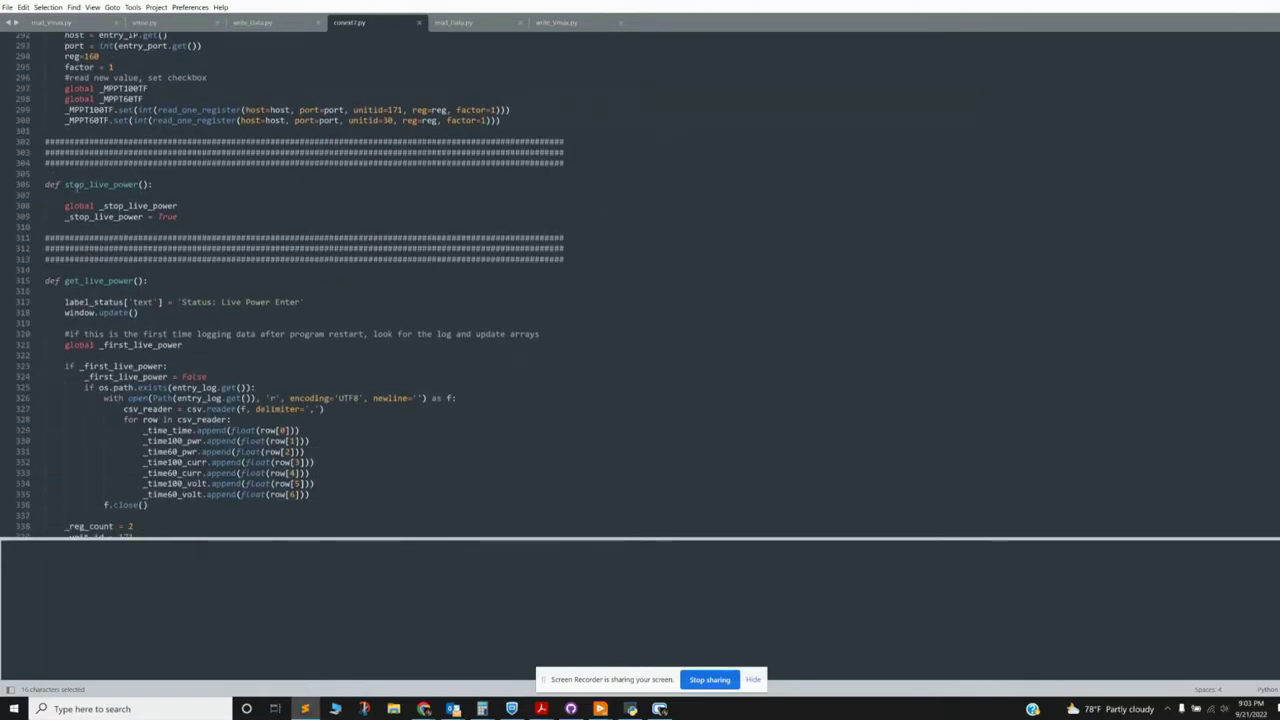
{"action": "scroll", "coordinate": [58, 222], "scroll_direction": "down", "scroll_amount": 3}
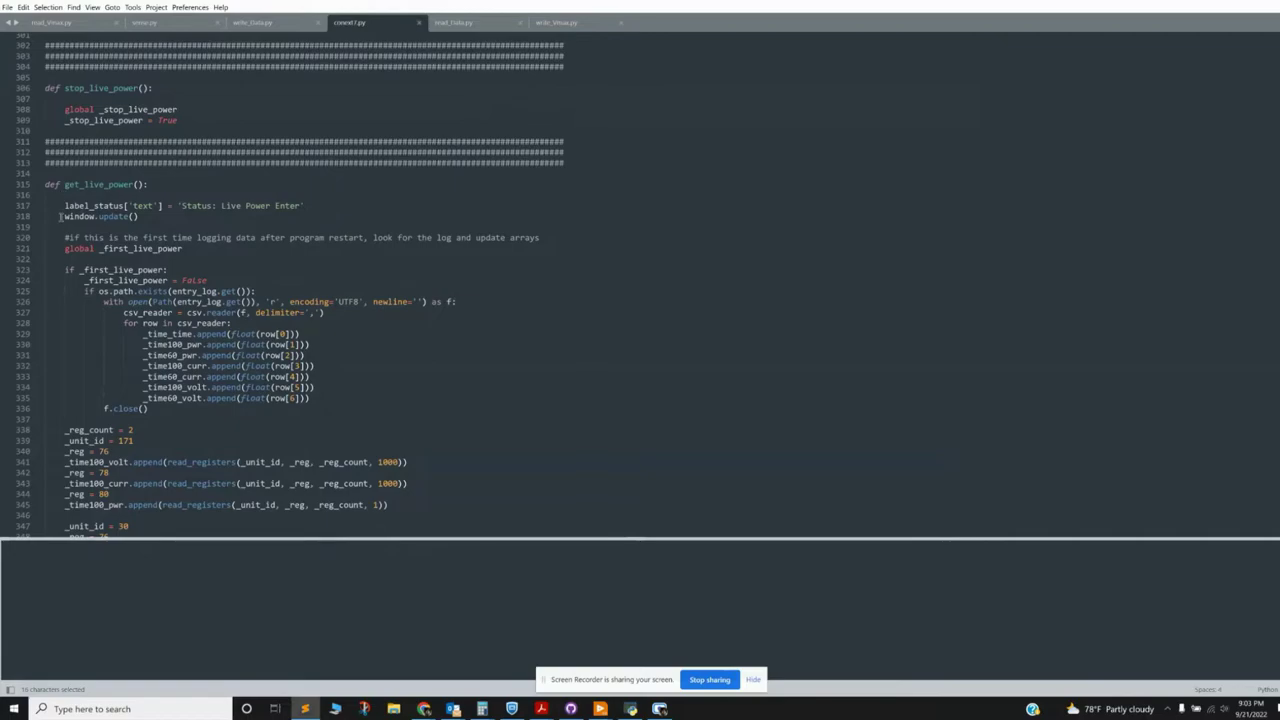
{"action": "left_click_drag", "start_coordinate": [64, 184], "coordinate": [157, 184]}
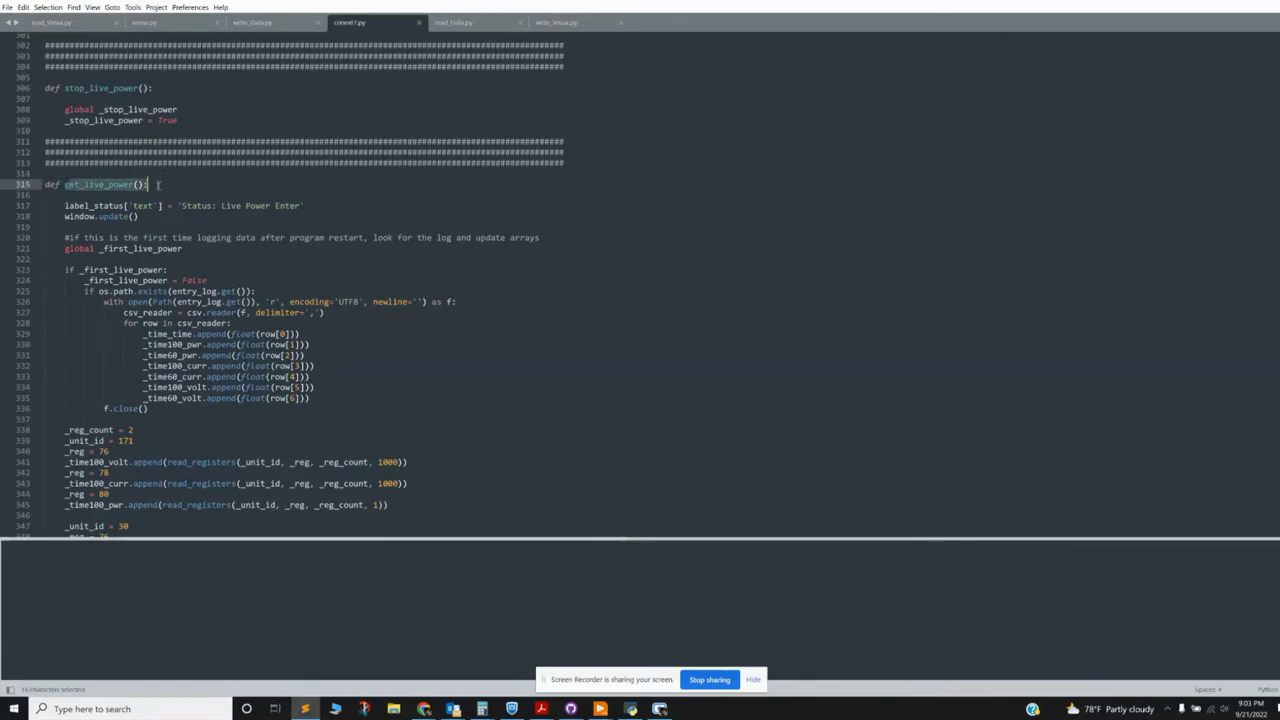
{"action": "scroll", "coordinate": [67, 254], "scroll_direction": "down", "scroll_amount": 3}
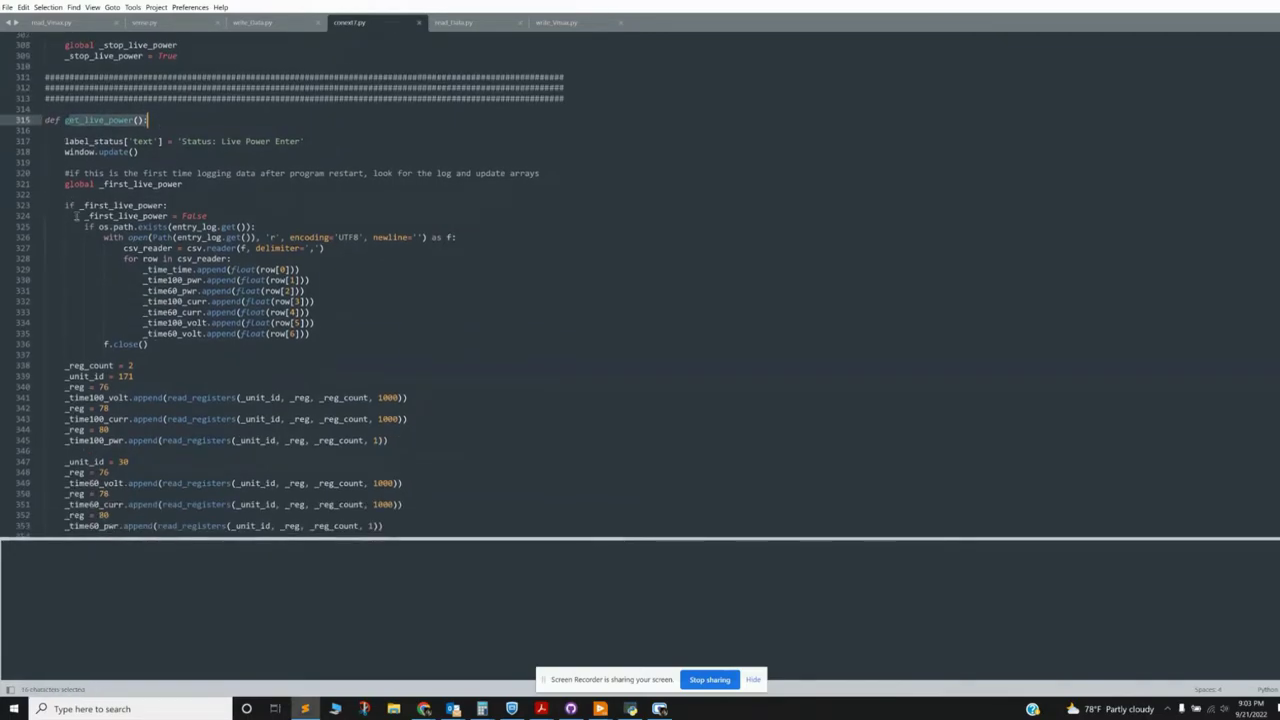
{"action": "scroll", "coordinate": [75, 216], "scroll_direction": "down", "scroll_amount": 4}
{"action": "scroll", "coordinate": [75, 216], "scroll_direction": "down", "scroll_amount": 10}
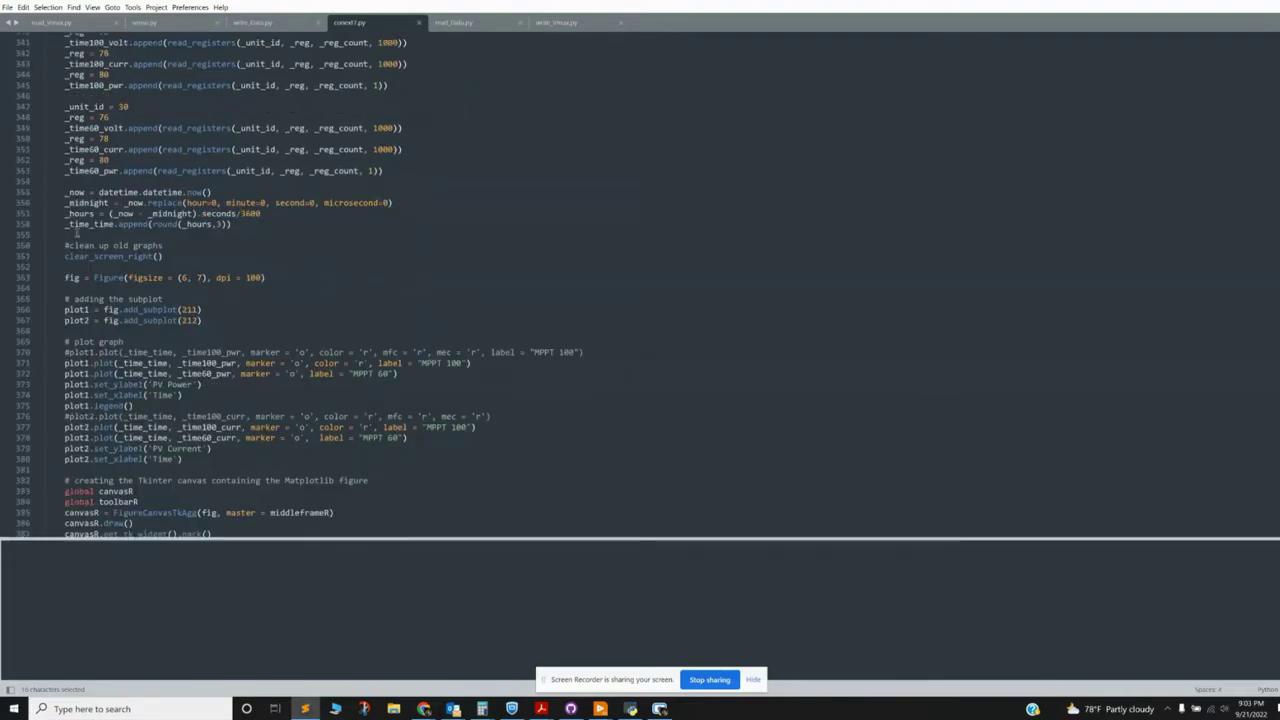
{"action": "scroll", "coordinate": [76, 229], "scroll_direction": "down", "scroll_amount": 3}
{"action": "scroll", "coordinate": [70, 216], "scroll_direction": "down", "scroll_amount": 16}
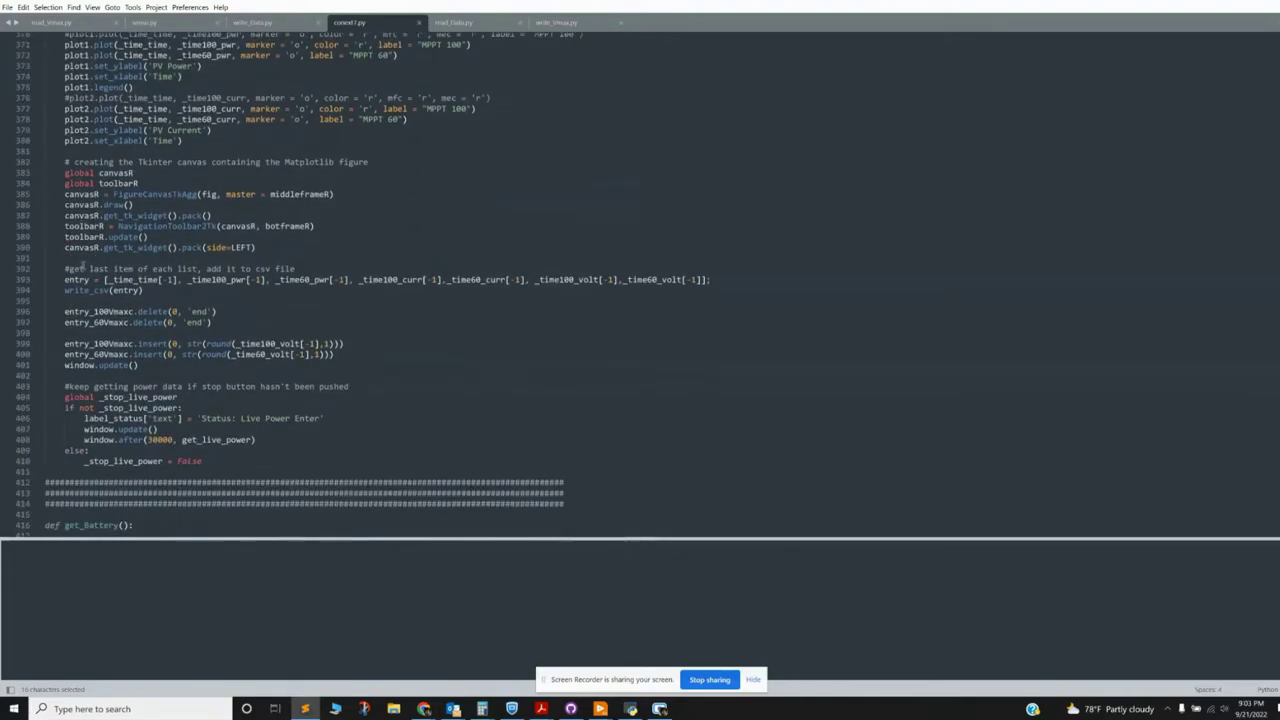
Step: Skim the export, load and solar functions, the IV plotting code and the MPPT60 voltage sweep loop
{"action": "scroll", "coordinate": [83, 264], "scroll_direction": "down", "scroll_amount": 20}
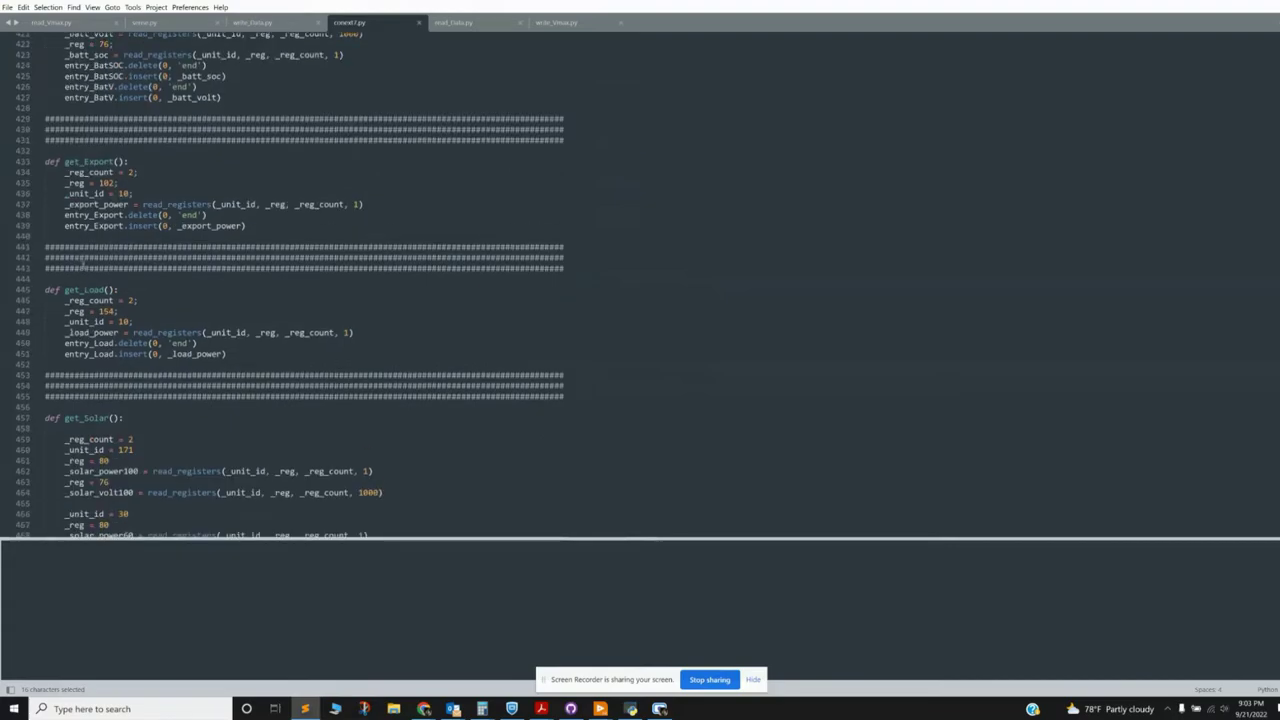
{"action": "scroll", "coordinate": [81, 265], "scroll_direction": "down", "scroll_amount": 20}
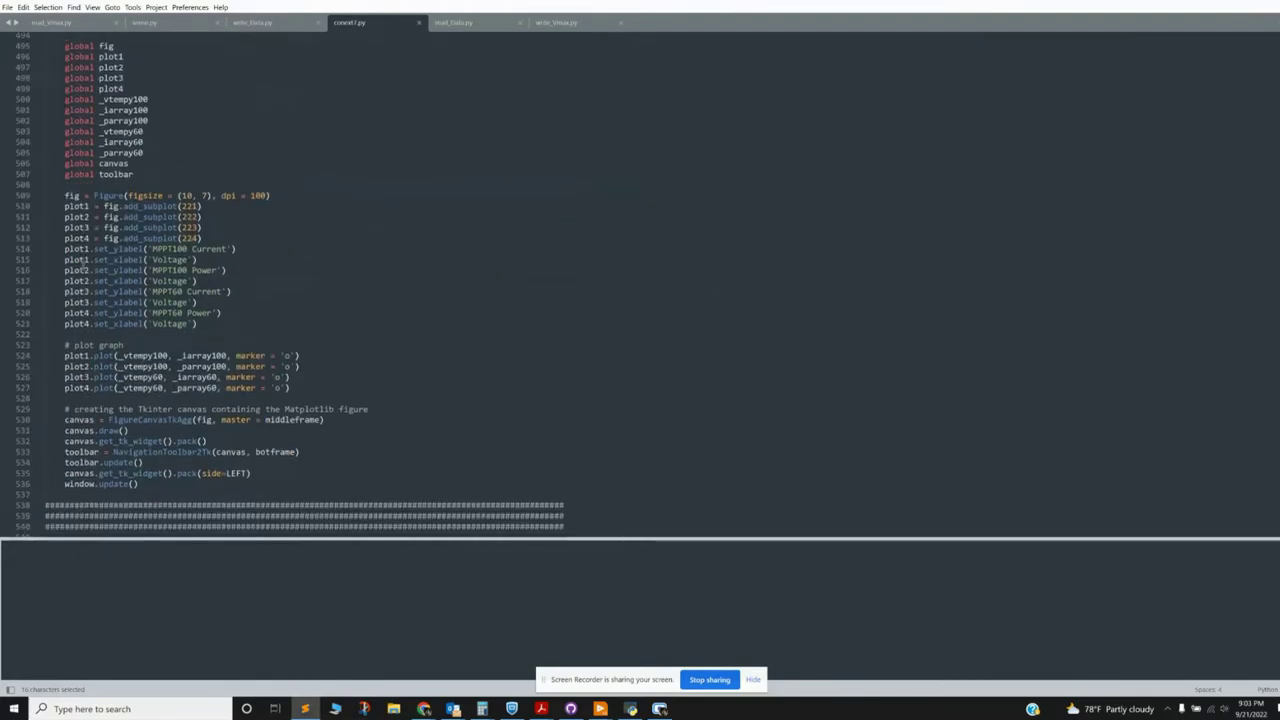
{"action": "scroll", "coordinate": [82, 266], "scroll_direction": "down", "scroll_amount": 20}
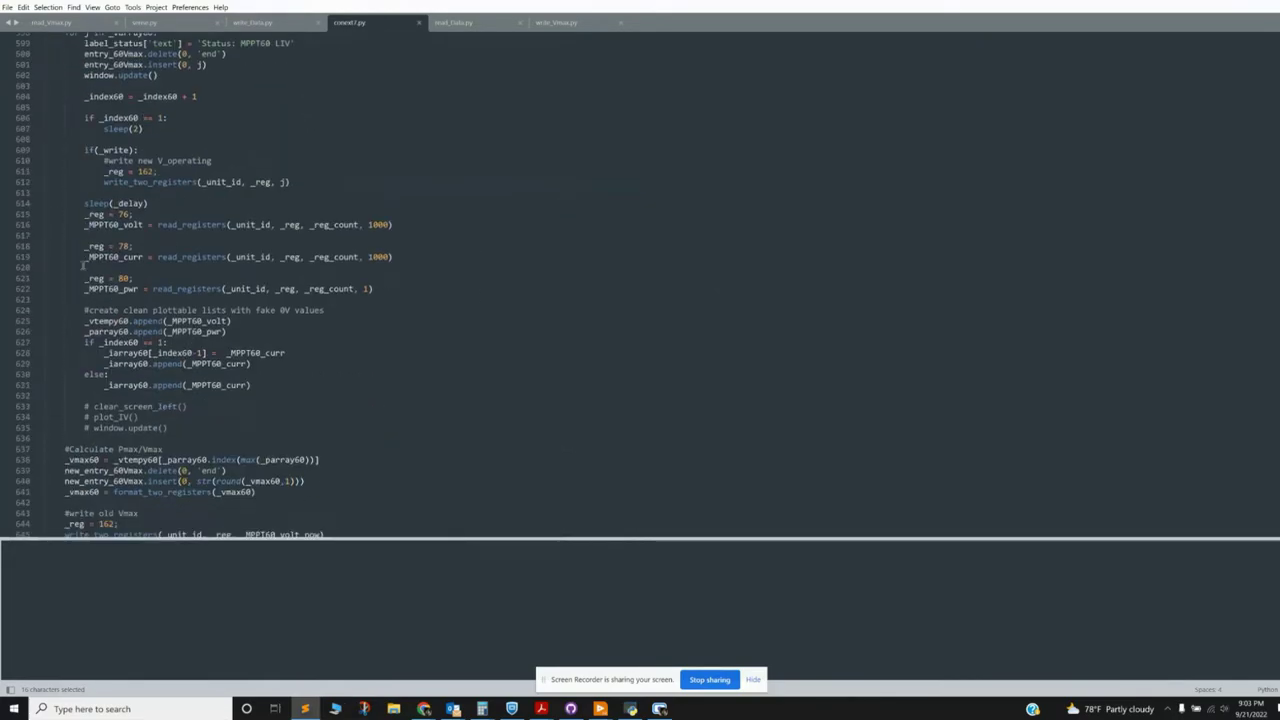
Step: Run the script and move its MPPT IV Sweep & Max Power Point Set window fully into view
{"action": "key", "text": "ctrl+b"}
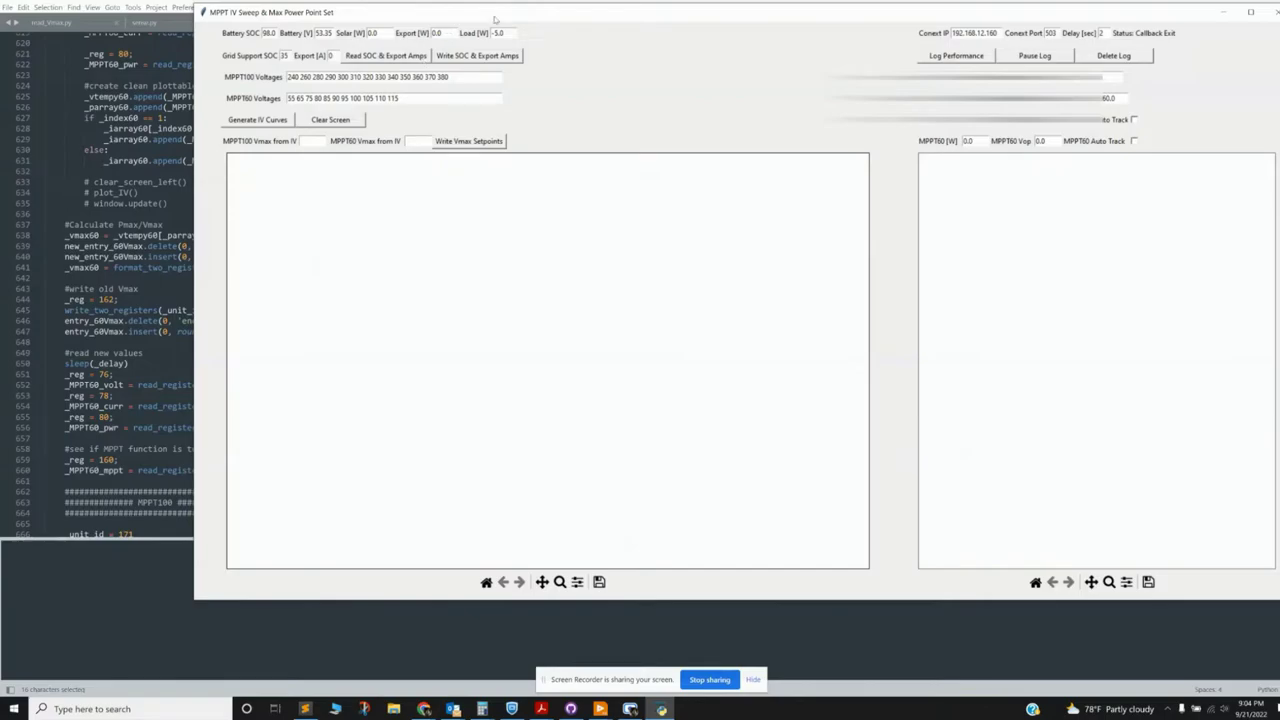
{"action": "left_click_drag", "start_coordinate": [494, 18], "coordinate": [366, 52]}
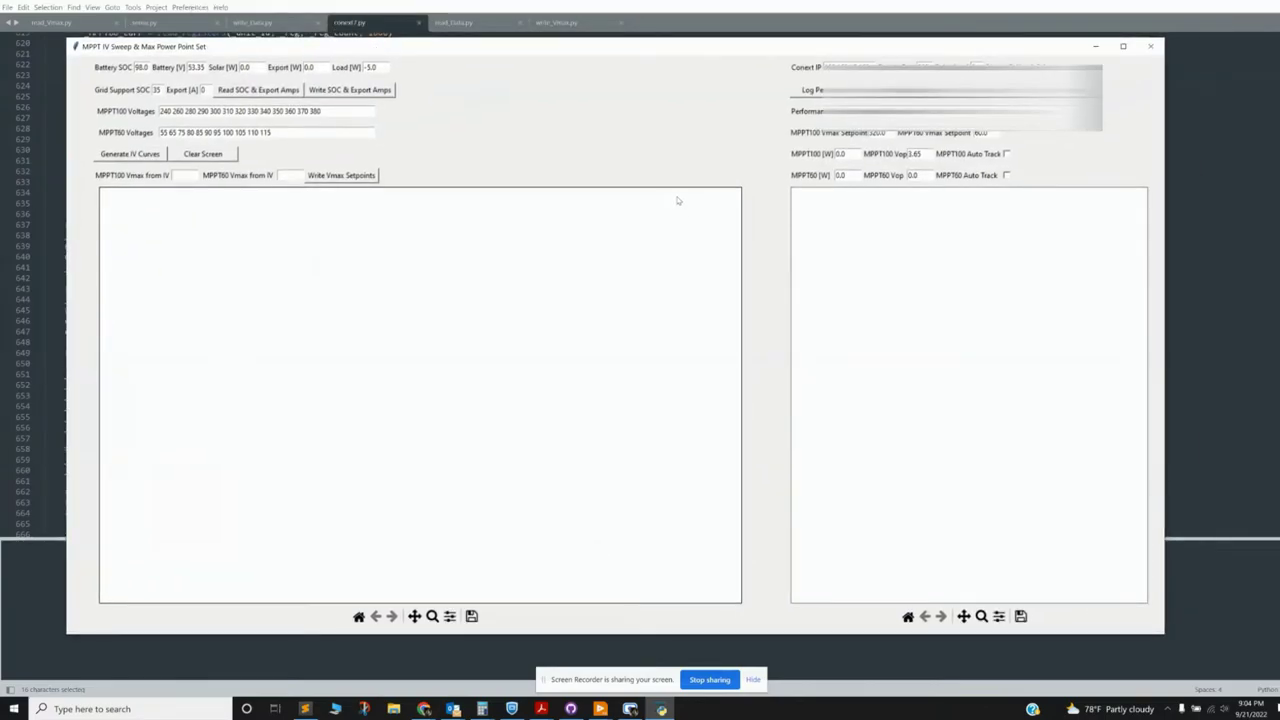
Step: Examine the Battery SOC, Battery [V], Solar, Export and Load readings and the Conext IP and port fields
{"action": "double_click", "coordinate": [141, 67]}
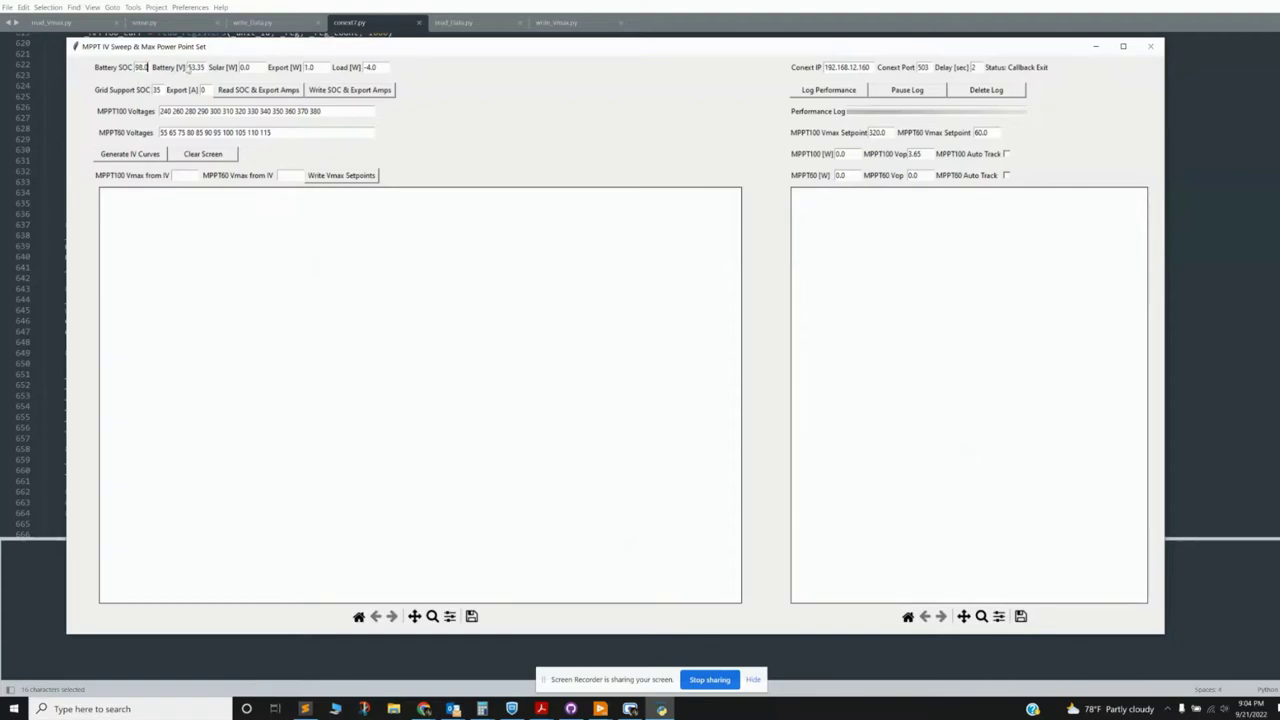
{"action": "double_click", "coordinate": [187, 67]}
{"action": "double_click", "coordinate": [243, 67]}
{"action": "double_click", "coordinate": [310, 67]}
{"action": "double_click", "coordinate": [369, 67]}
{"action": "left_click", "coordinate": [830, 68]}
{"action": "left_click", "coordinate": [920, 66]}
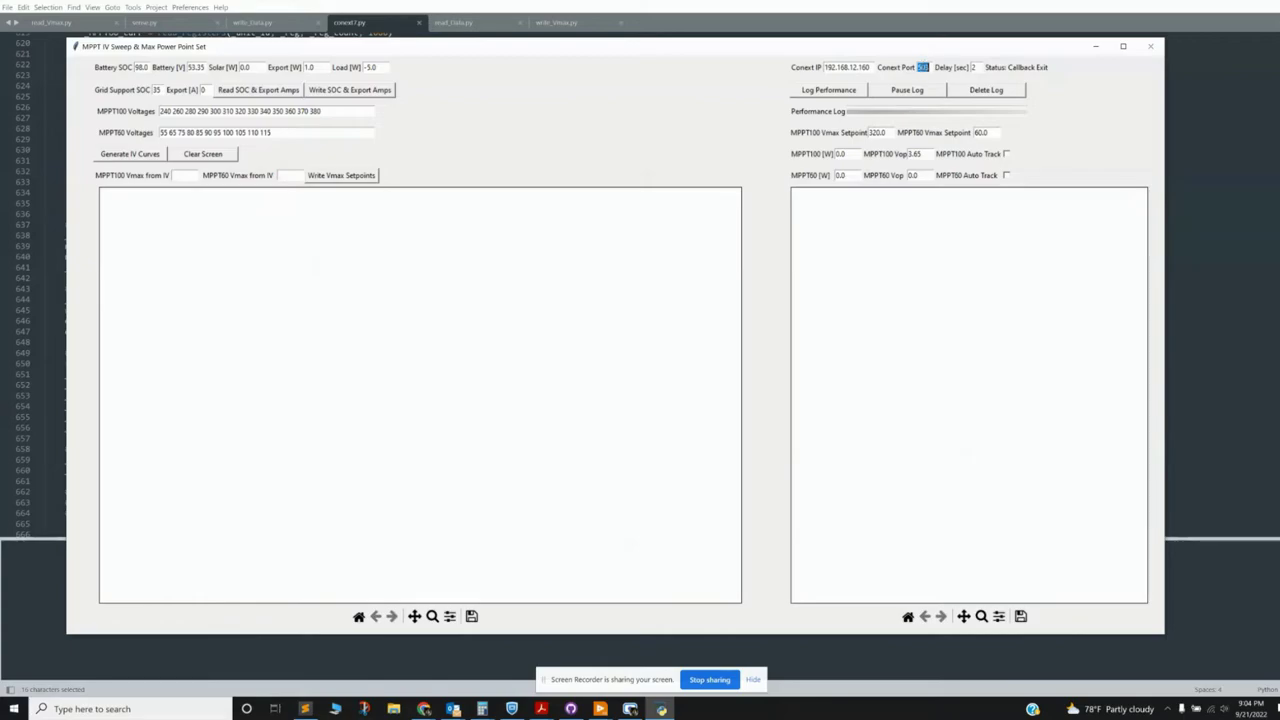
Step: Start logging performance with the current Conext IP and port settings
{"action": "key", "text": "Return"}
{"action": "key", "text": "Return"}
{"action": "left_click", "coordinate": [813, 90]}
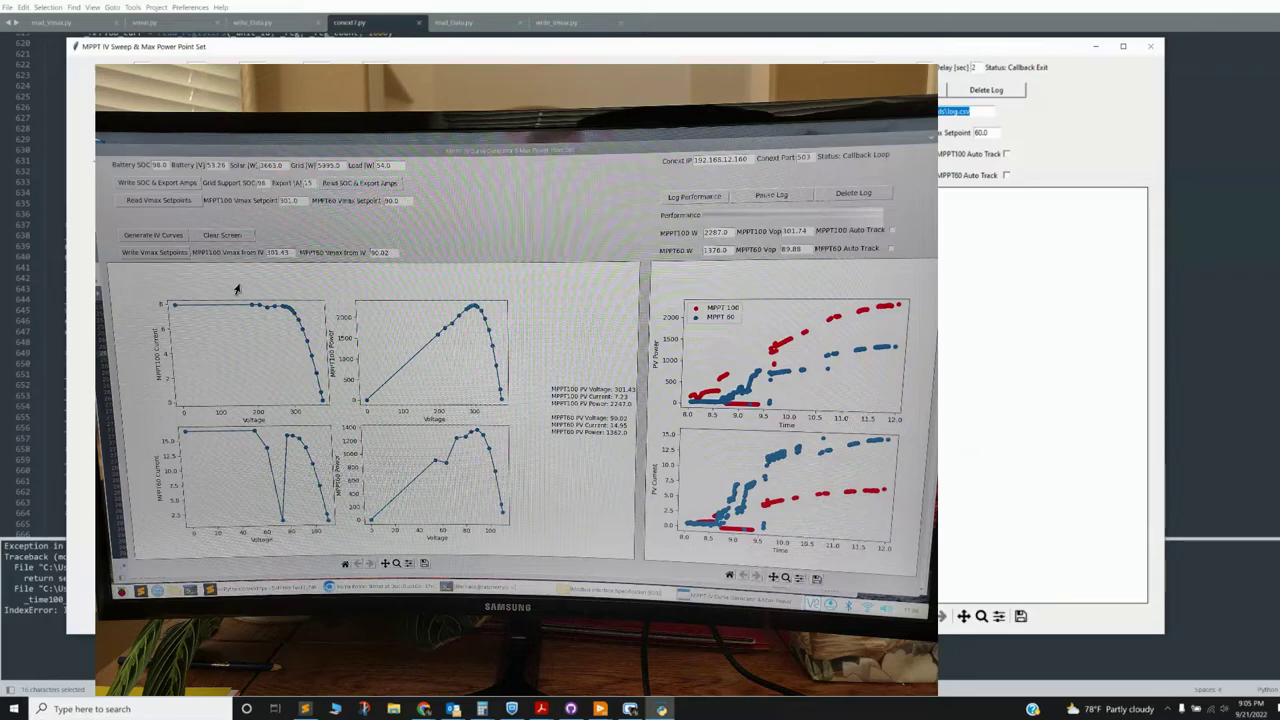
Step: Review the MPPT100 and MPPT60 voltage lists and generate the IV curves from them
{"action": "left_click_drag", "start_coordinate": [160, 111], "coordinate": [324, 100]}
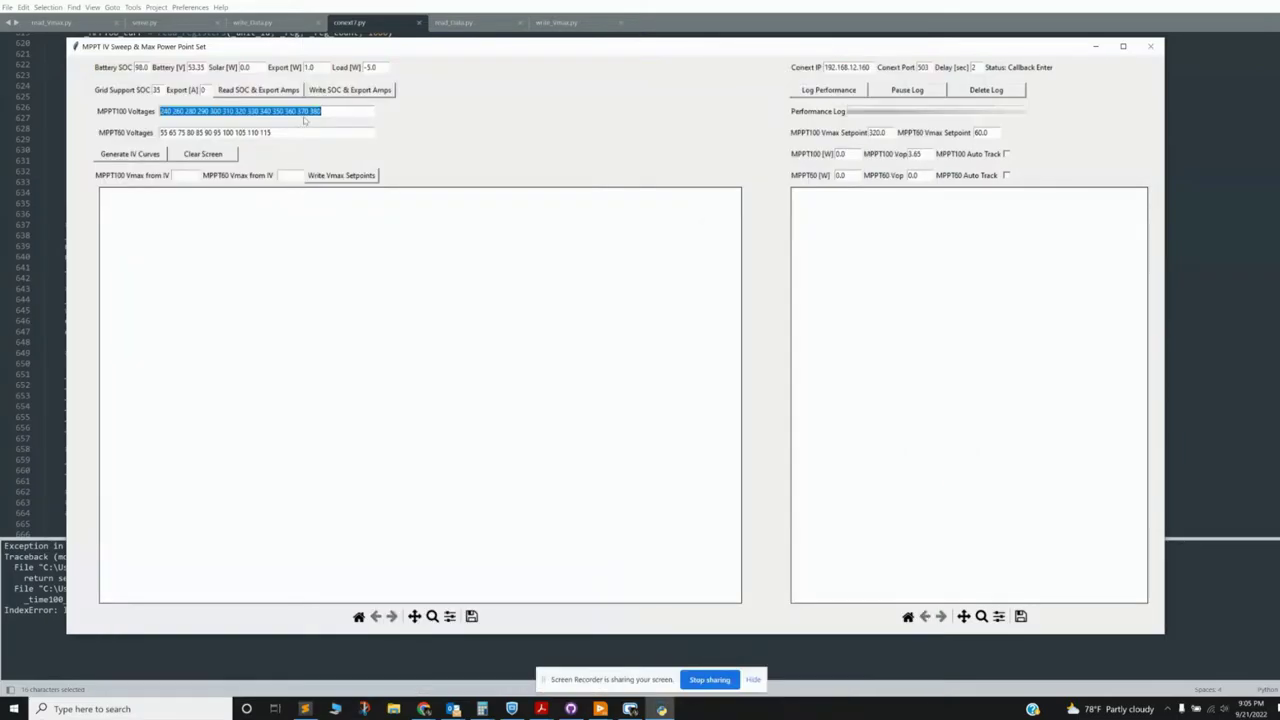
{"action": "left_click_drag", "start_coordinate": [160, 133], "coordinate": [275, 132]}
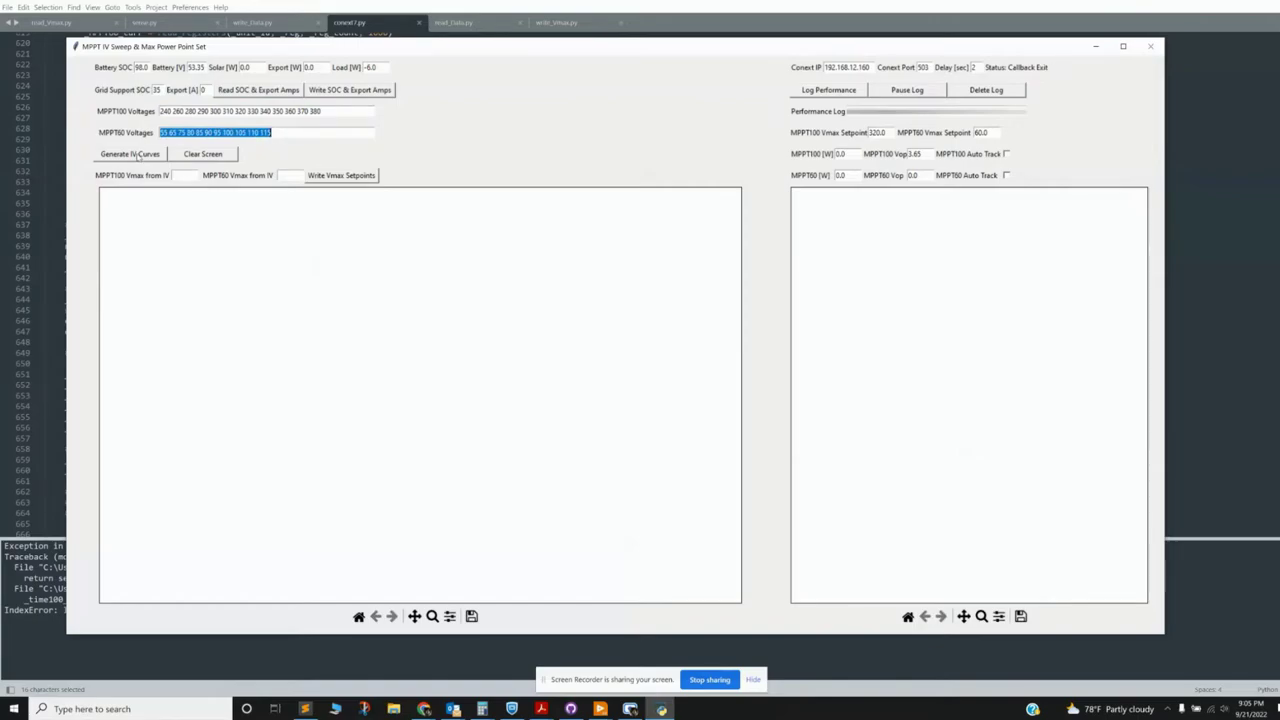
{"action": "left_click", "coordinate": [137, 155]}
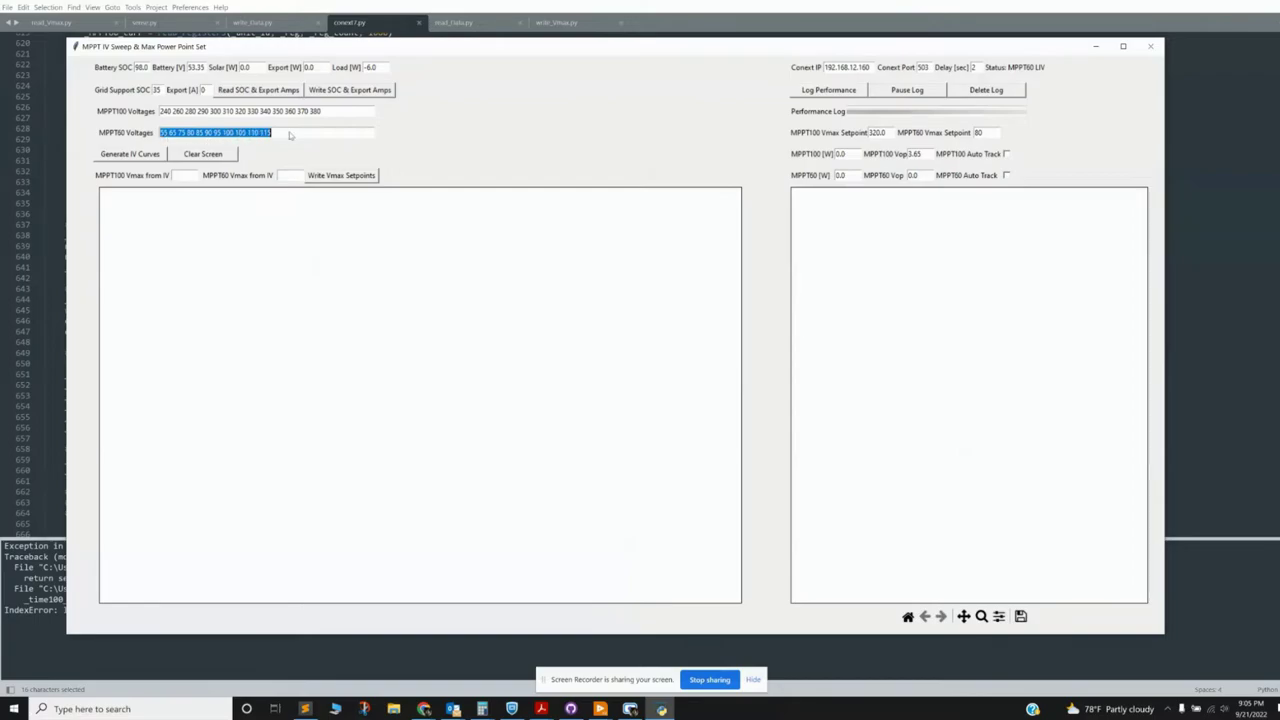
{"action": "left_click", "coordinate": [271, 133]}
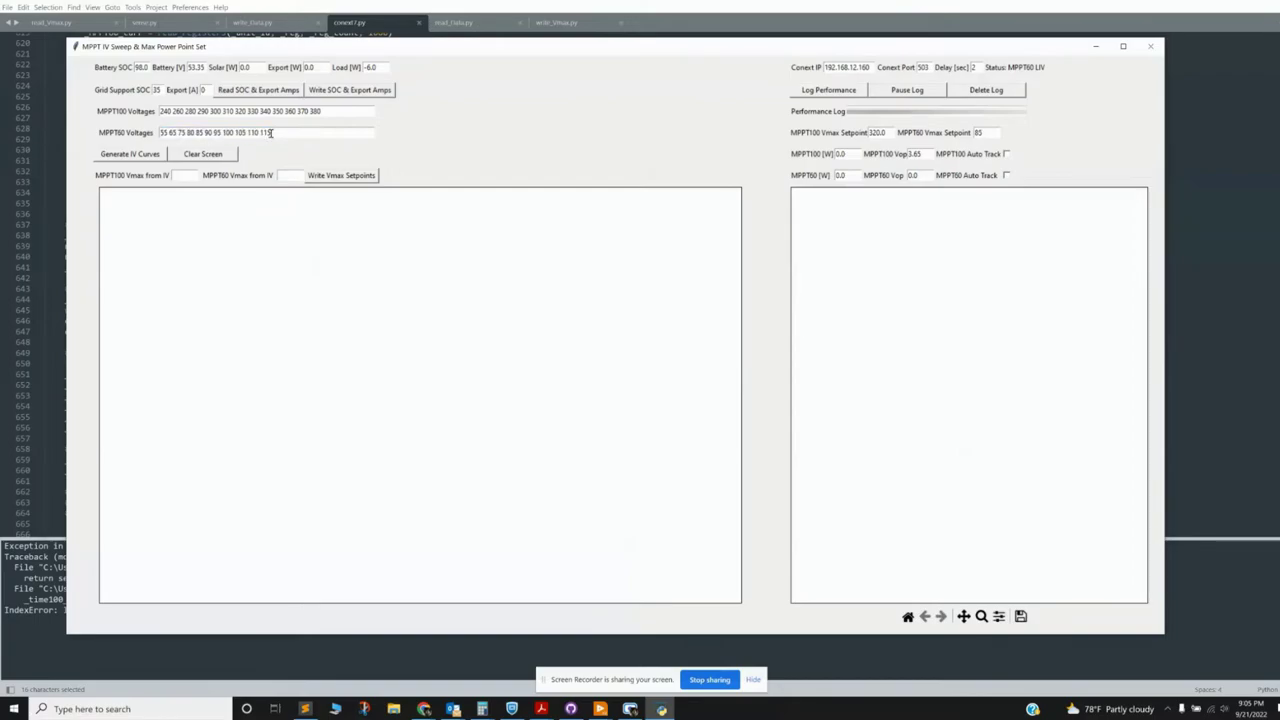
{"action": "left_click", "coordinate": [170, 133]}
{"action": "left_click_drag", "start_coordinate": [606, 48], "coordinate": [592, 52]}
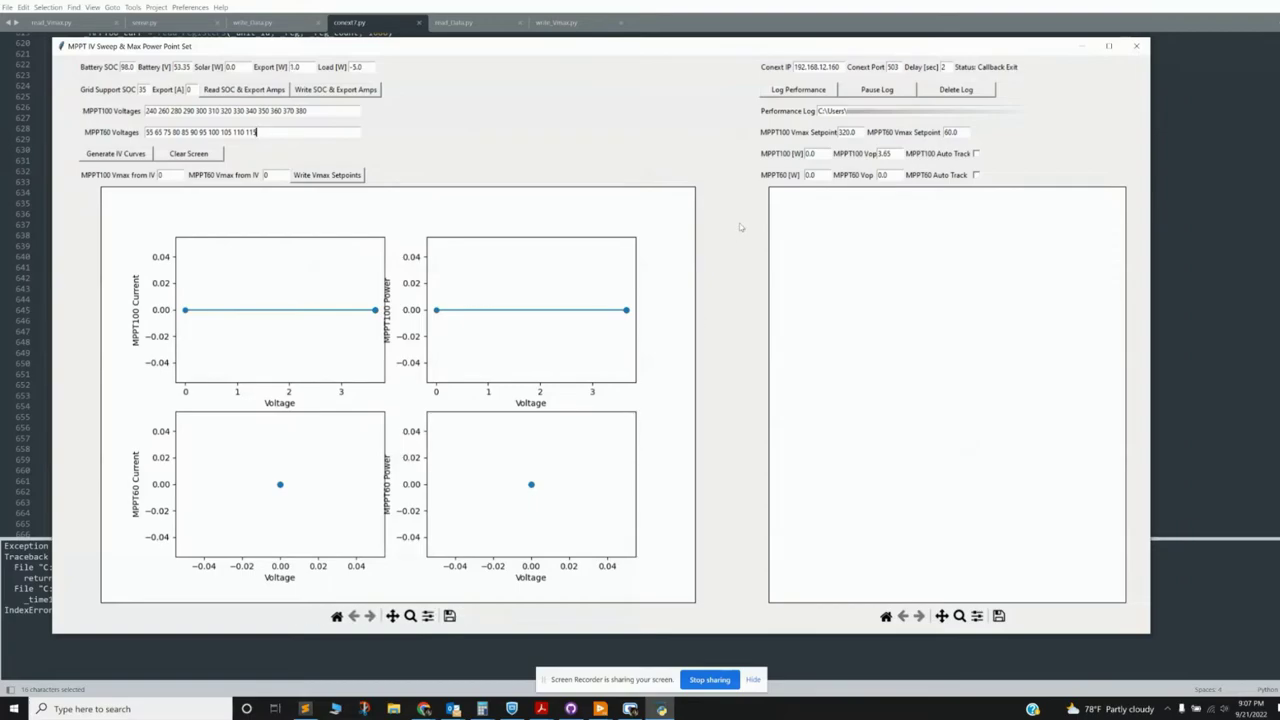
Step: Close the MPPT sweep window, switch to LabVIEW's Controller/Worker front panel, reduce its window and run the program
{"action": "left_click", "coordinate": [1134, 48]}
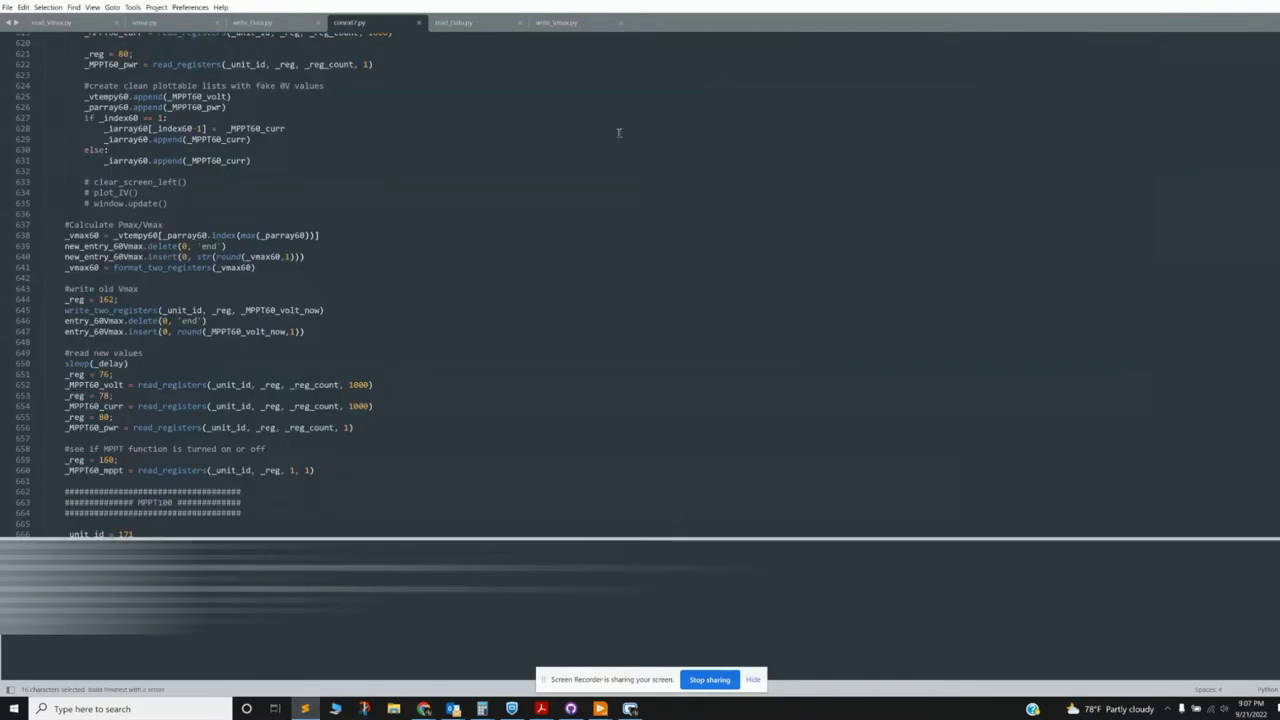
{"action": "mouse_move", "coordinate": [600, 708]}
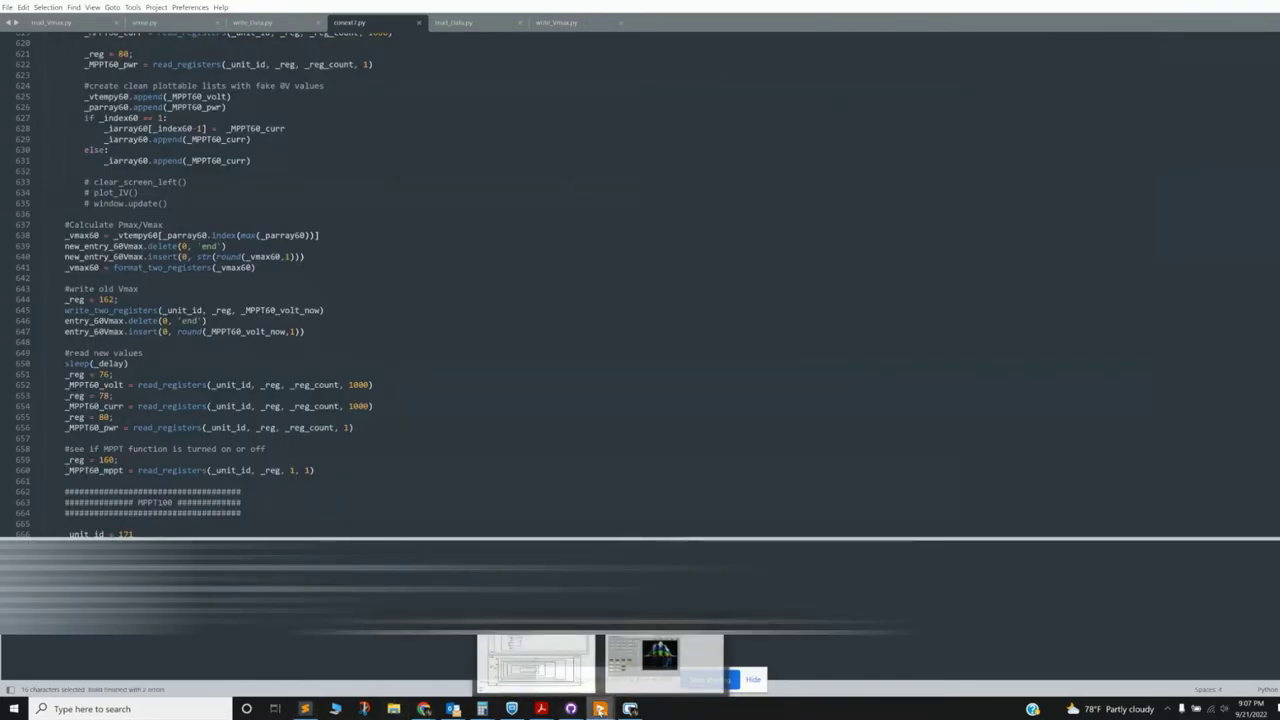
{"action": "left_click", "coordinate": [657, 664]}
{"action": "left_click", "coordinate": [815, 470]}
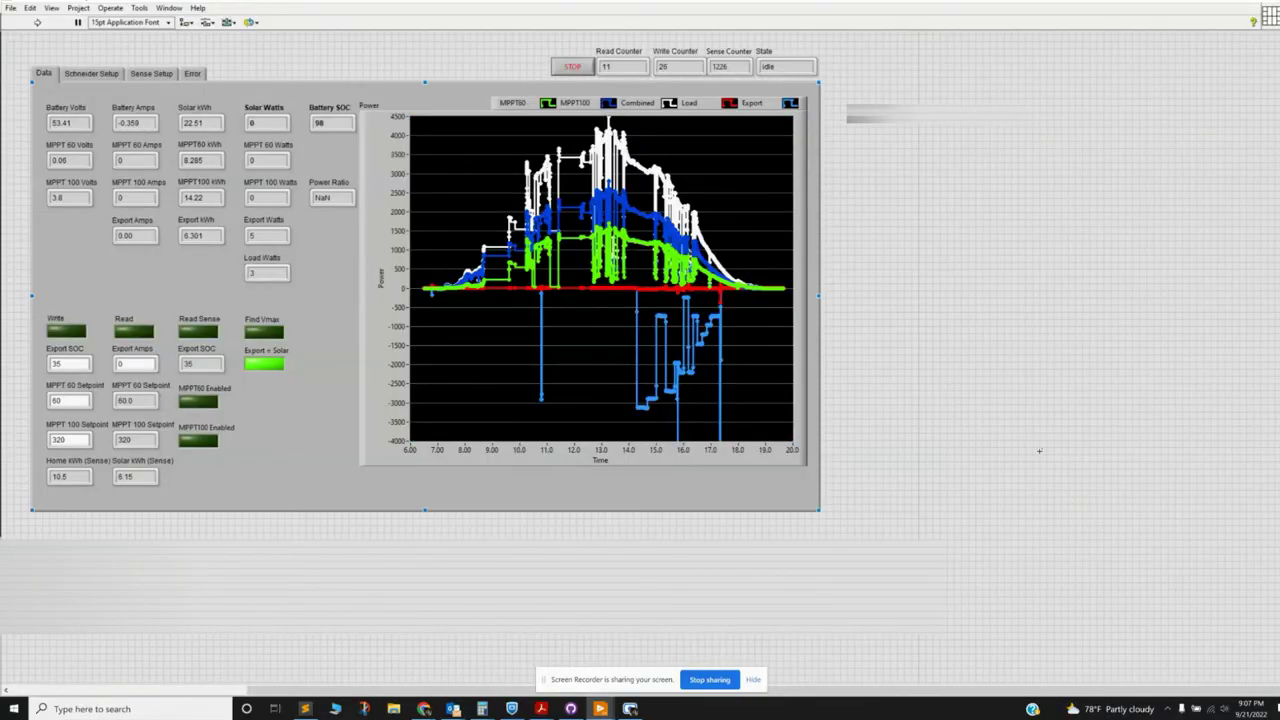
{"action": "key", "text": "ctrl+/"}
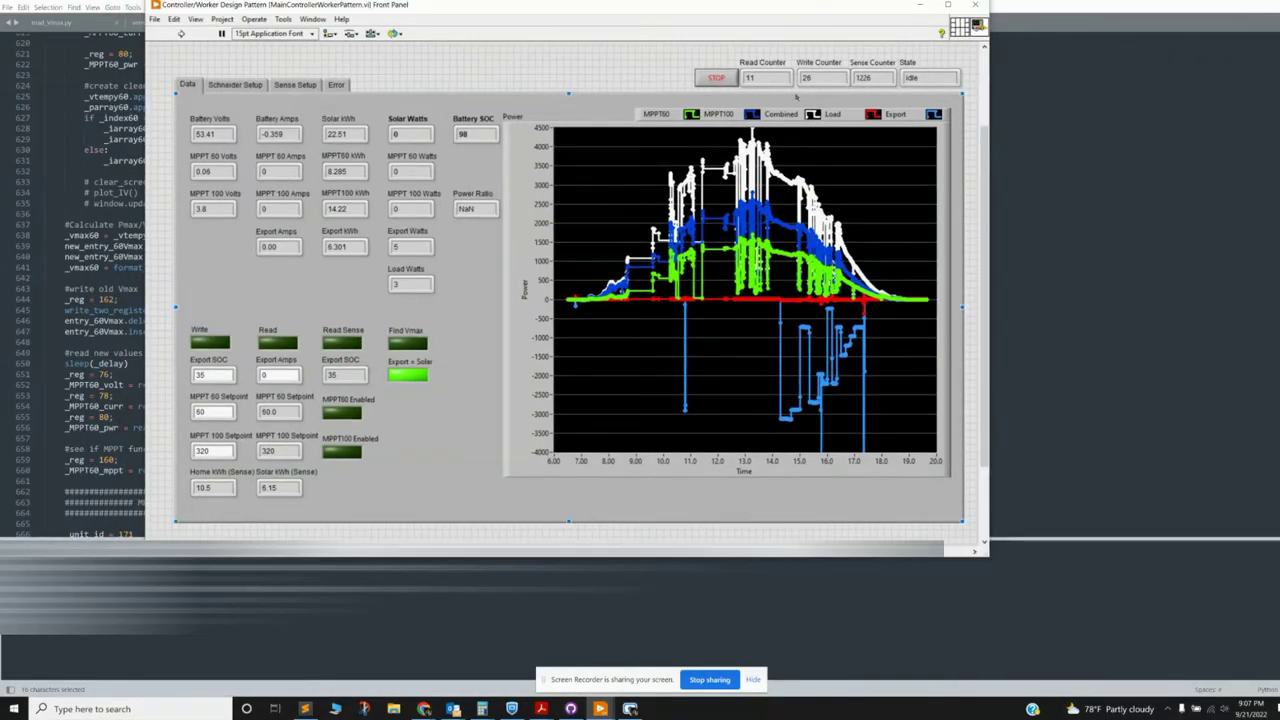
{"action": "left_click_drag", "start_coordinate": [482, 12], "coordinate": [406, 30]}
{"action": "left_click", "coordinate": [455, 190]}
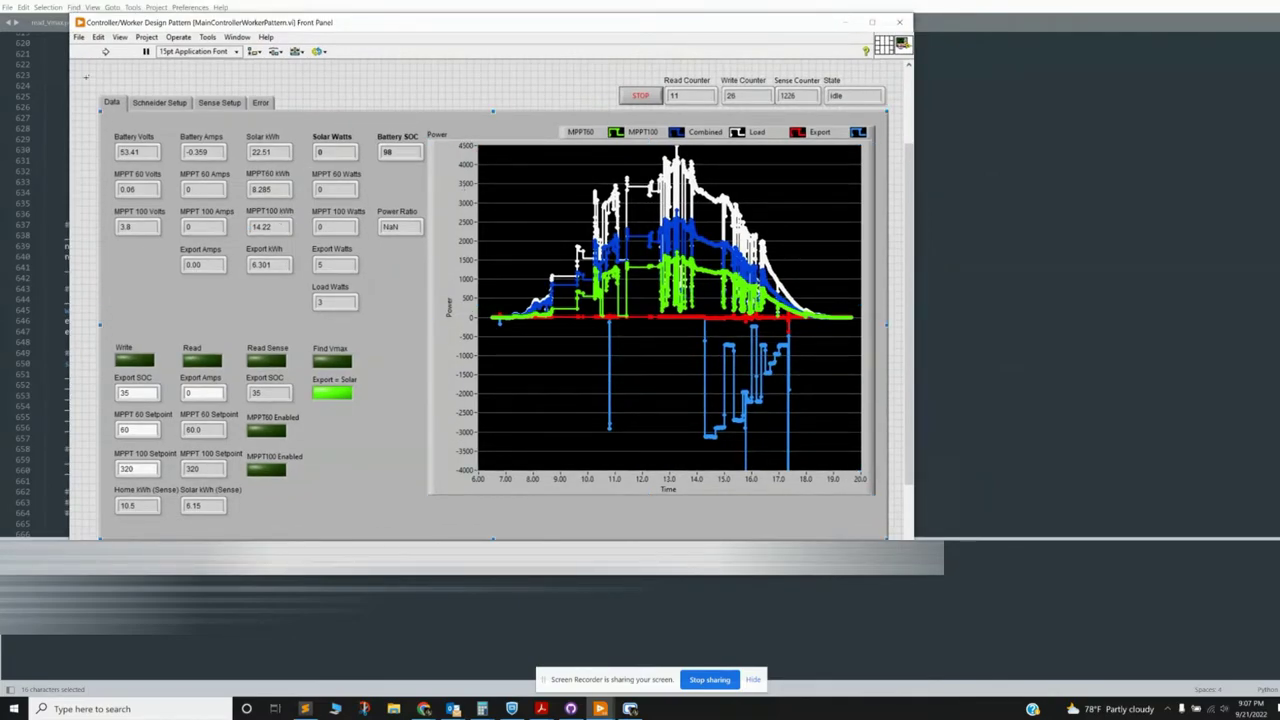
{"action": "left_click", "coordinate": [106, 52]}
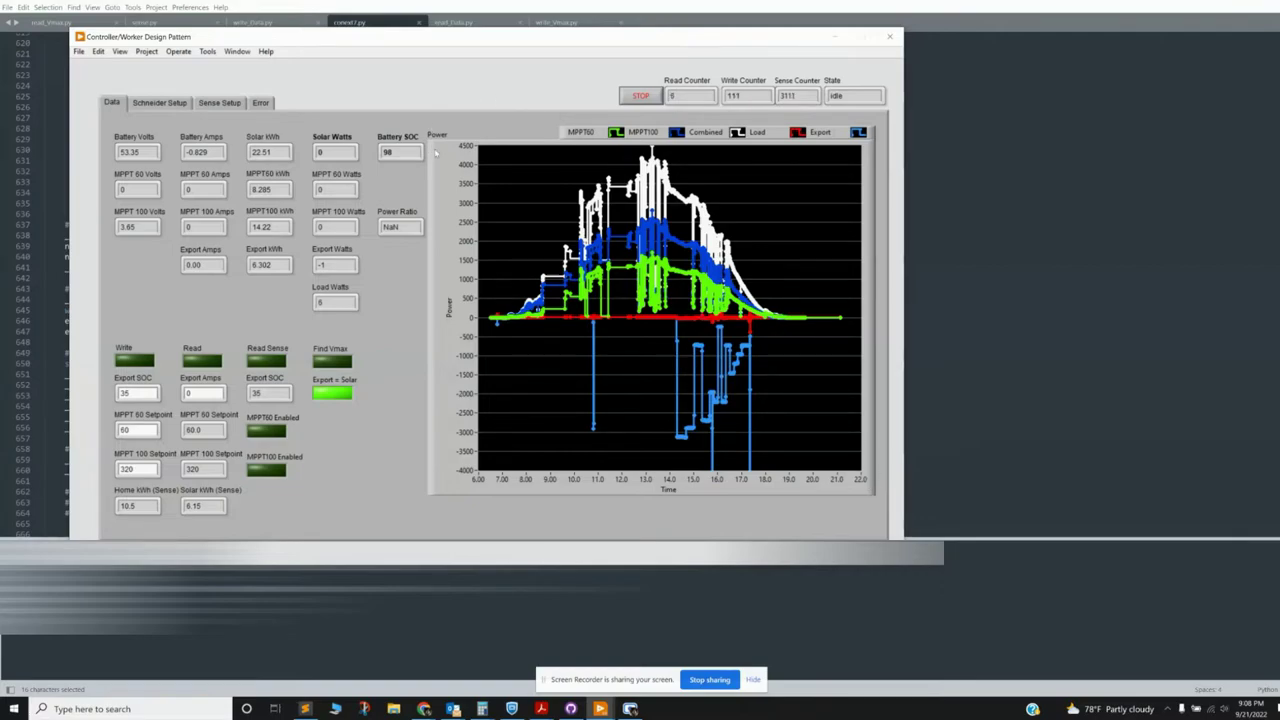
Step: Set the Repeat interval in the Schneider setup to 60 seconds and return to the data view
{"action": "left_click", "coordinate": [176, 103]}
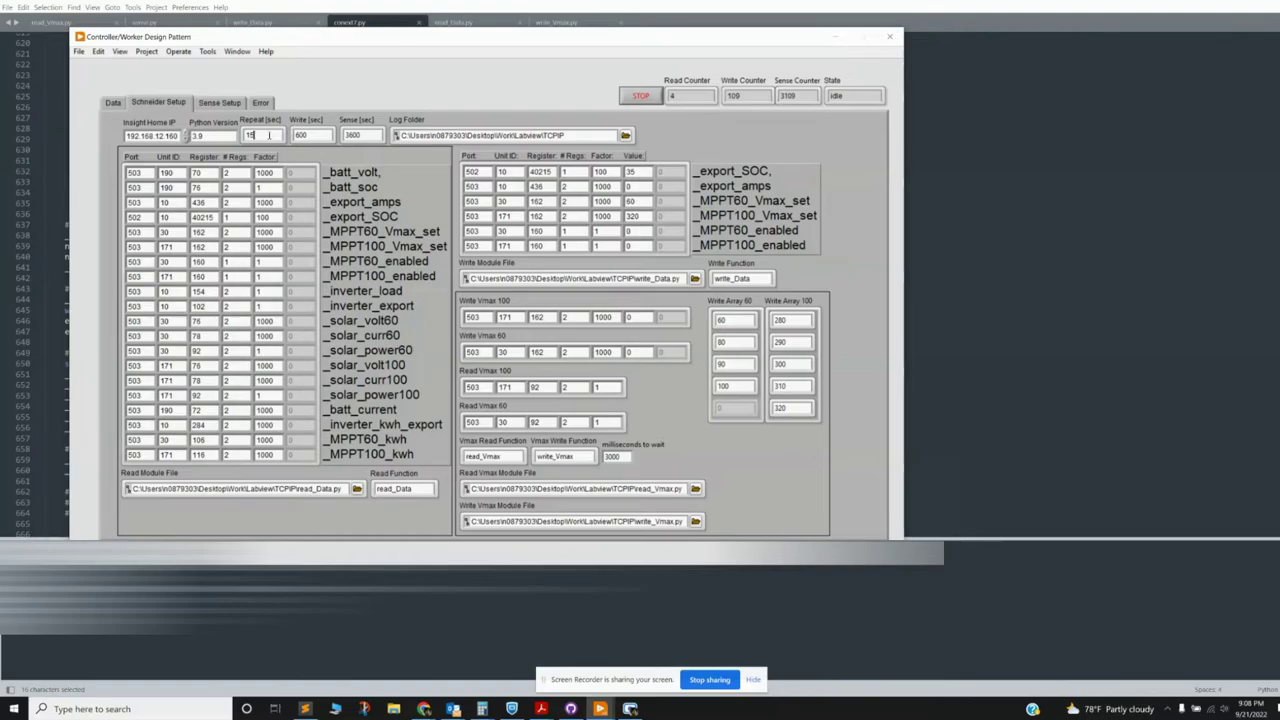
{"action": "type", "text": "60"}
{"action": "left_click", "coordinate": [111, 103]}
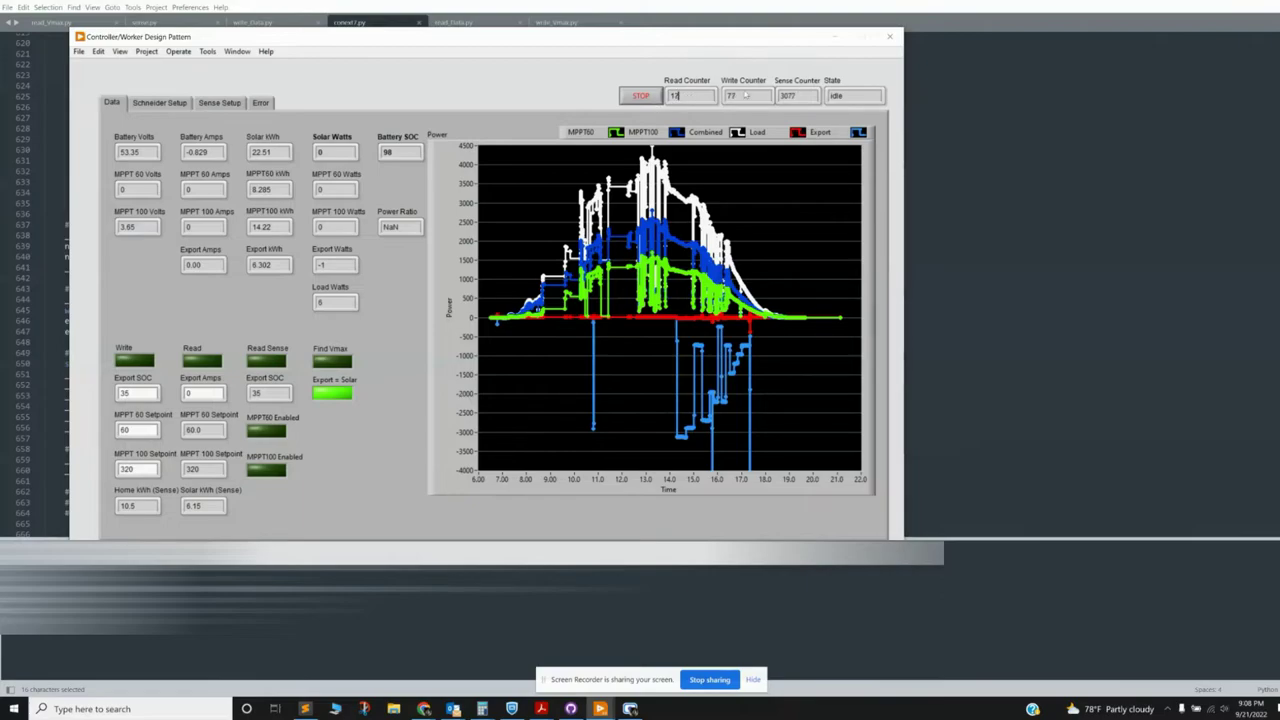
Step: Examine the Write Counter and the Repeat, Write and Sense intervals in the Schneider setup
{"action": "double_click", "coordinate": [735, 95]}
{"action": "left_click", "coordinate": [157, 105]}
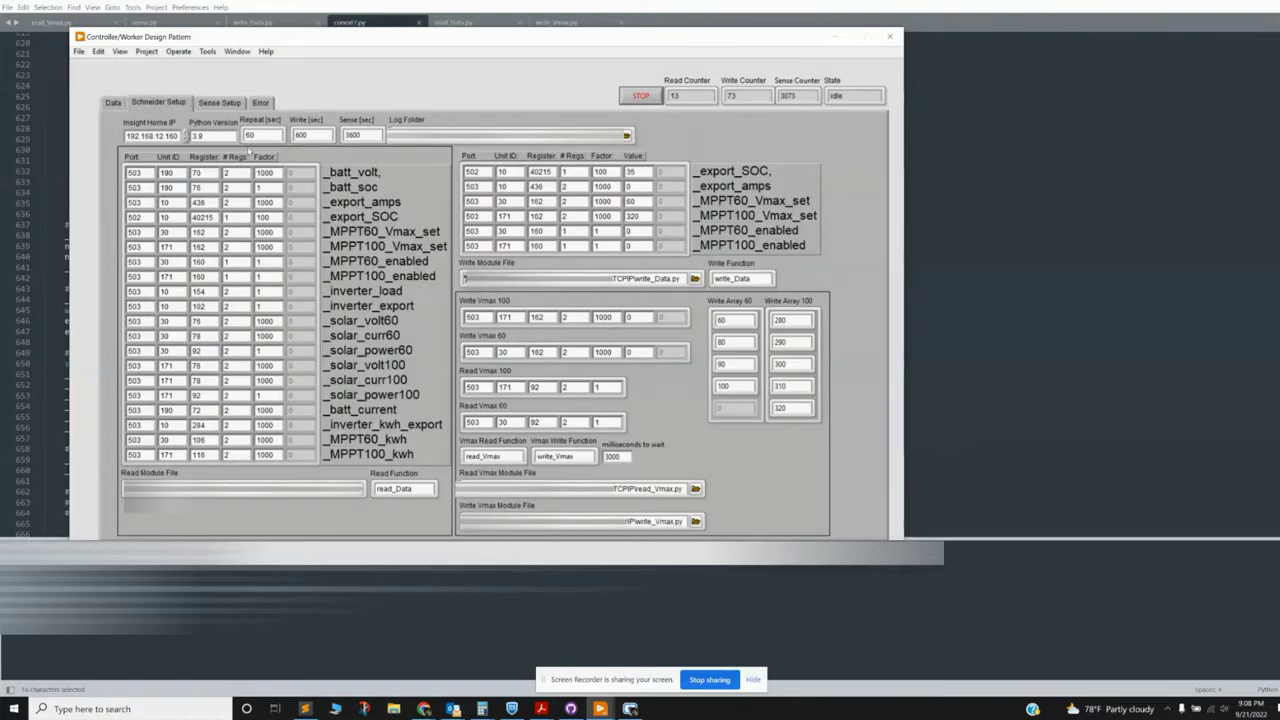
{"action": "key", "text": "Tab"}
{"action": "left_click", "coordinate": [112, 103]}
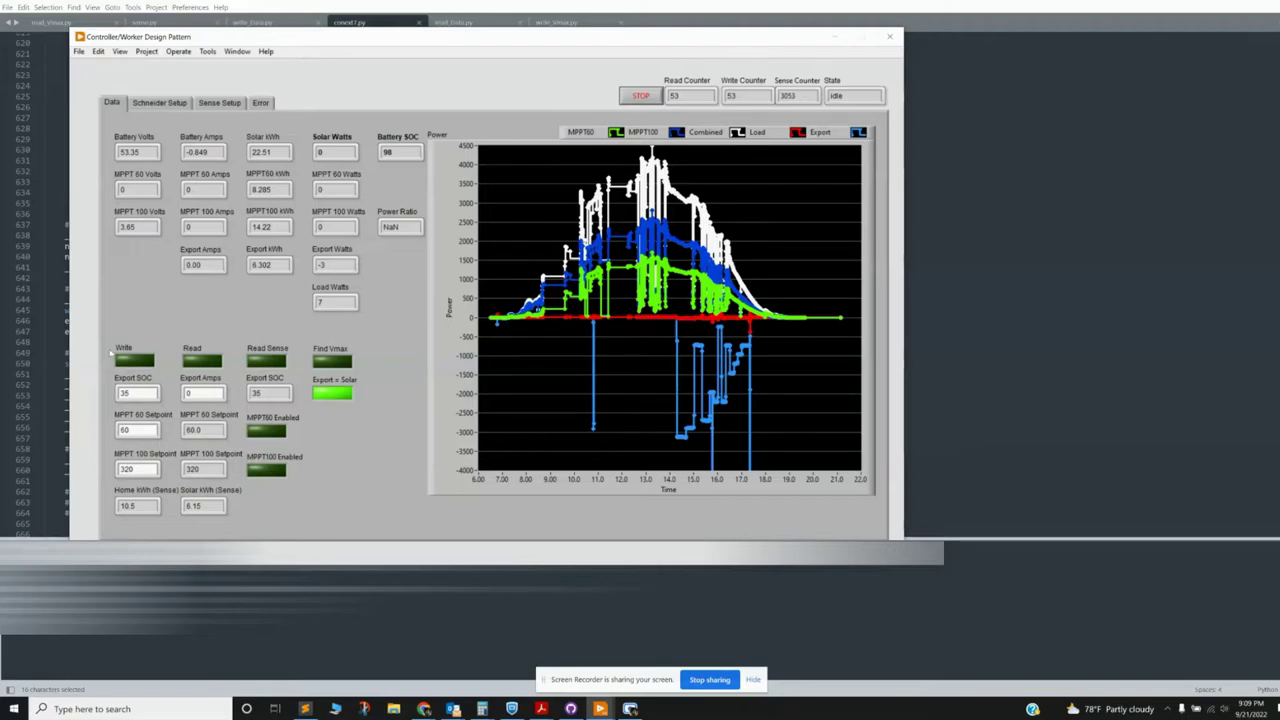
Step: Set the MPPT 100 setpoint to 300, write it to the system and check its readback
{"action": "left_click_drag", "start_coordinate": [157, 393], "coordinate": [92, 393]}
{"action": "key", "text": "Tab"}
{"action": "left_click", "coordinate": [128, 469]}
{"action": "left_click", "coordinate": [133, 362]}
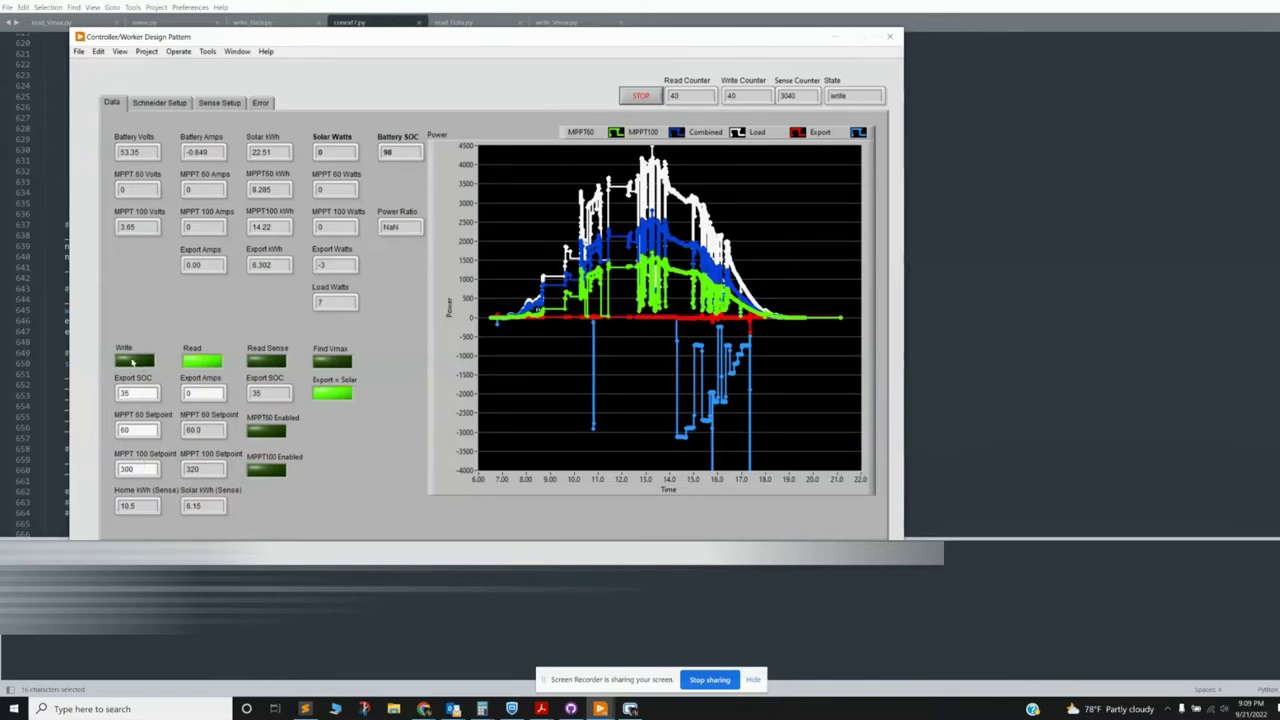
{"action": "double_click", "coordinate": [202, 470]}
{"action": "type", "text": "300"}
{"action": "double_click", "coordinate": [192, 469]}
Step: Run Find Vmax and follow the MPPT 60 and MPPT 100 voltage sweeps
{"action": "left_click", "coordinate": [330, 362]}
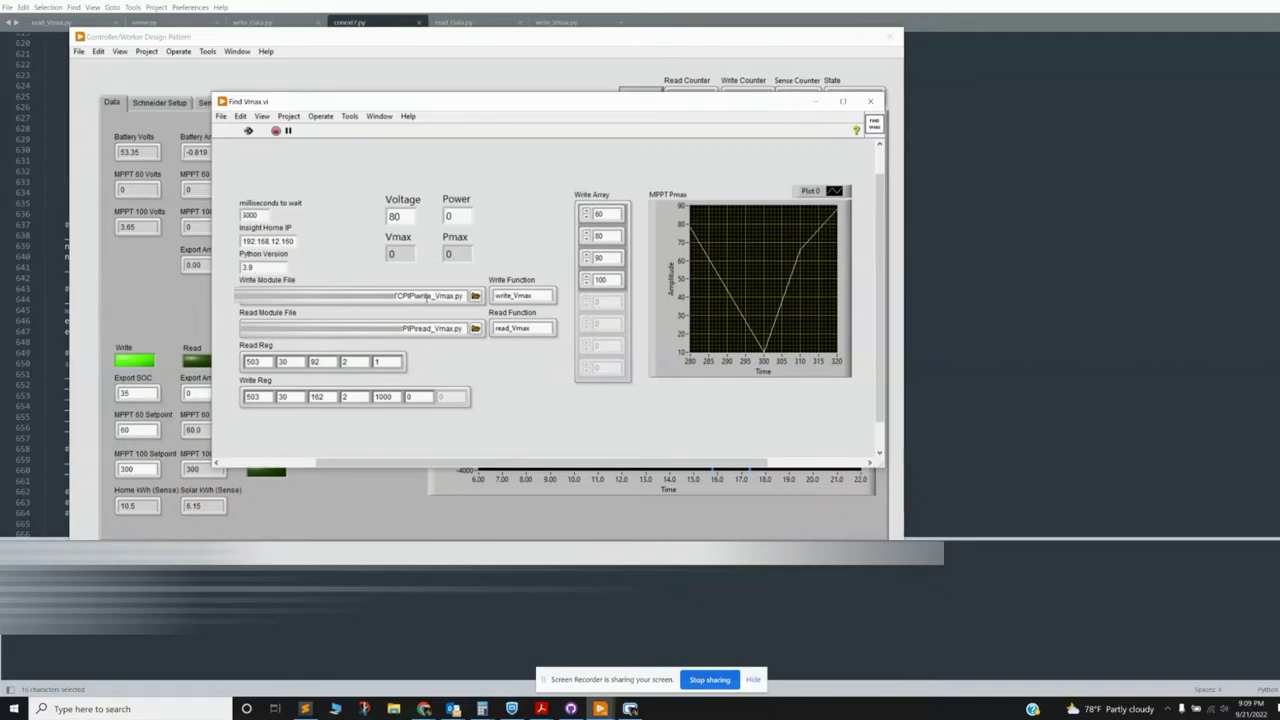
{"action": "left_click", "coordinate": [540, 241]}
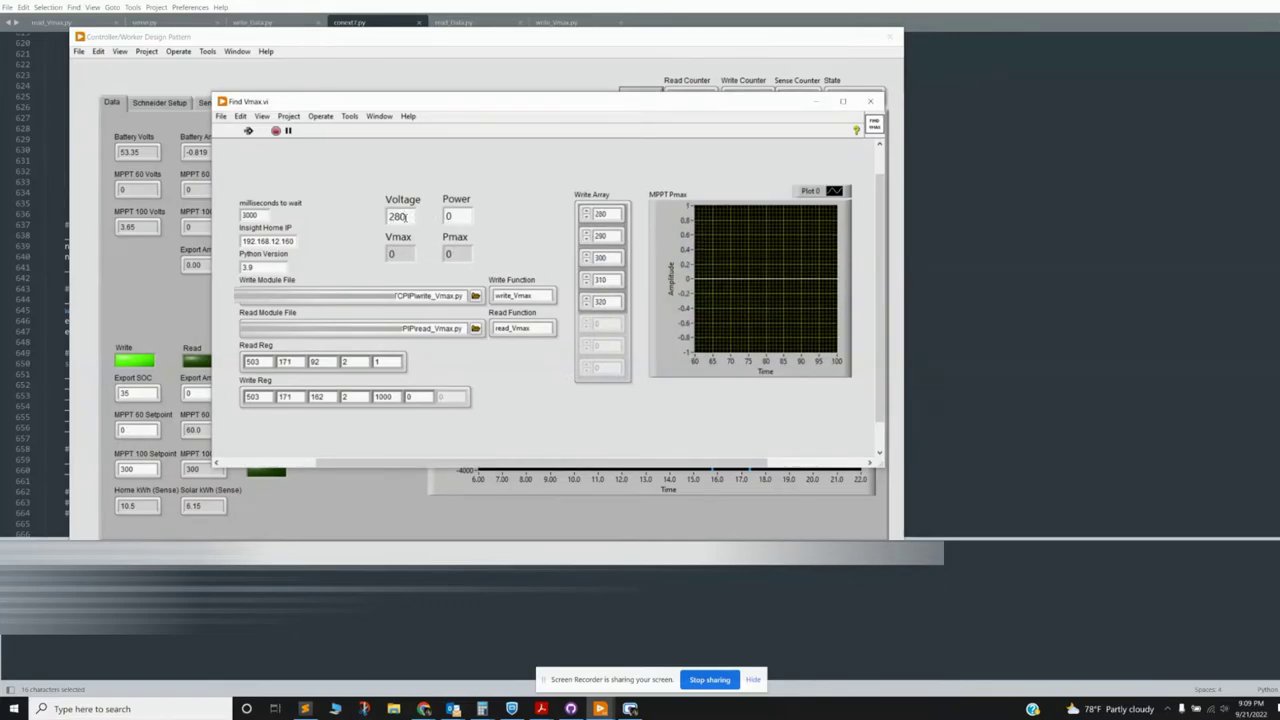
{"action": "left_click_drag", "start_coordinate": [370, 222], "coordinate": [409, 216]}
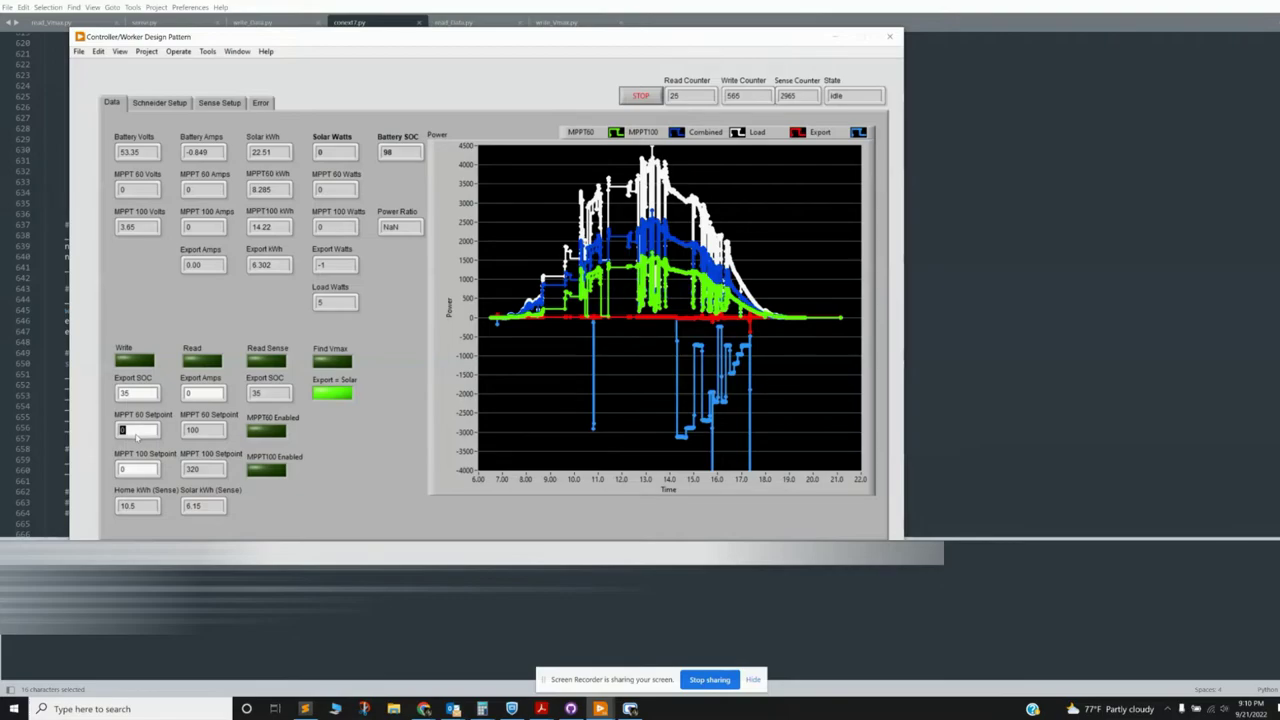
Step: Set the MPPT 60 setpoint to 90 and the MPPT 100 setpoint to 300, write both and check their readbacks
{"action": "type", "text": "90"}
{"action": "key", "text": "Tab"}
{"action": "type", "text": "300"}
{"action": "left_click", "coordinate": [138, 362]}
{"action": "double_click", "coordinate": [125, 430]}
{"action": "double_click", "coordinate": [200, 430]}
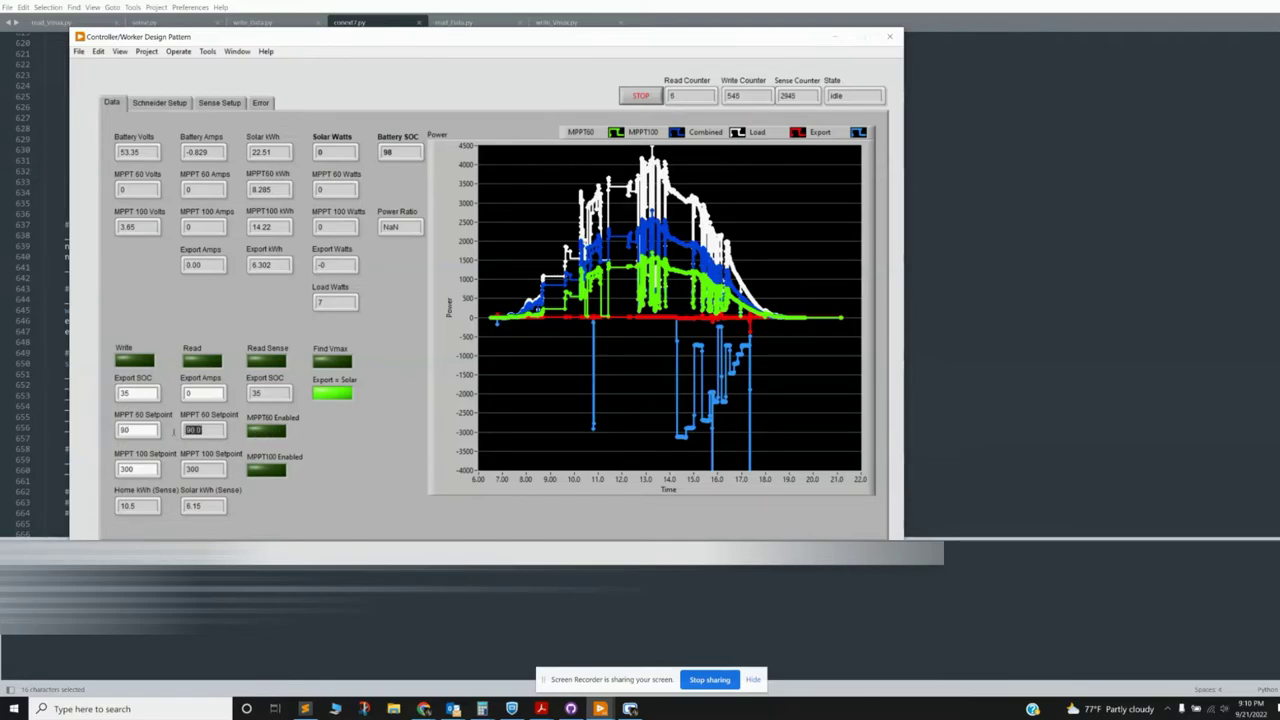
{"action": "double_click", "coordinate": [200, 468]}
{"action": "left_click", "coordinate": [166, 435]}
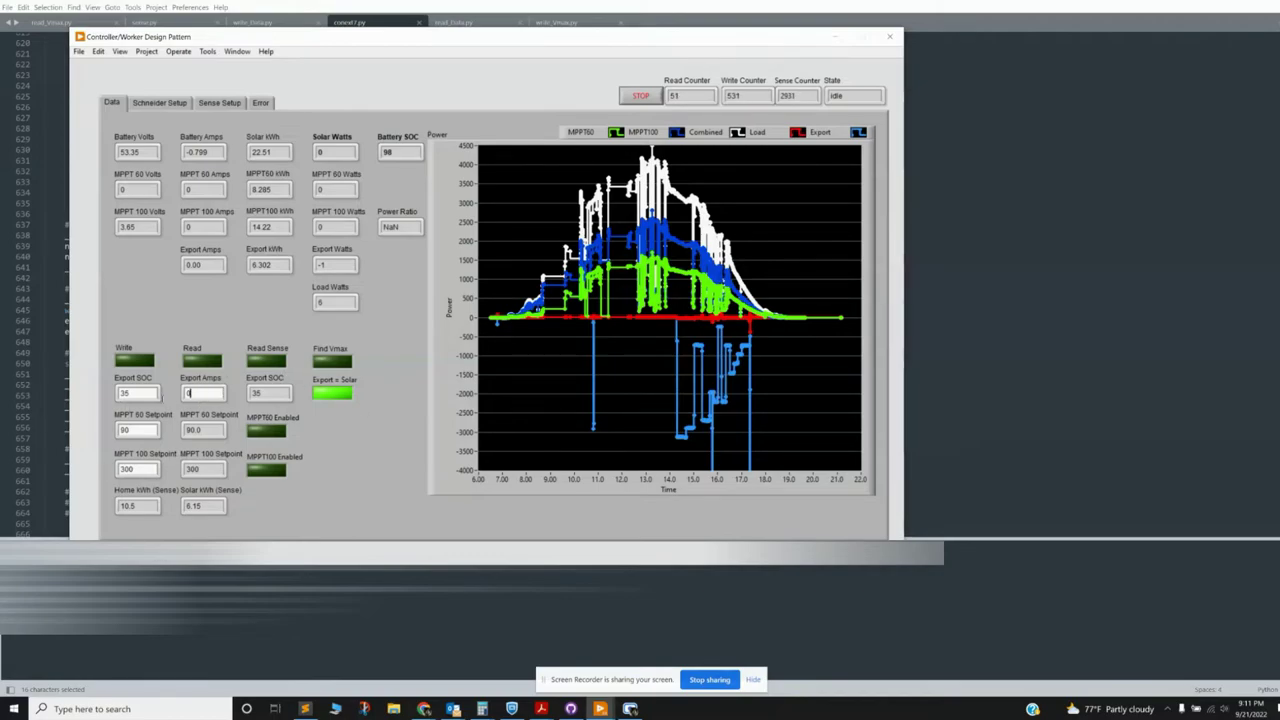
Step: Examine the Export Amps value and the Export = Solar control on the data view
{"action": "left_click_drag", "start_coordinate": [202, 397], "coordinate": [174, 392]}
{"action": "left_click", "coordinate": [329, 393]}
{"action": "left_click", "coordinate": [329, 394]}
{"action": "left_click", "coordinate": [188, 393]}
{"action": "key", "text": "Return"}
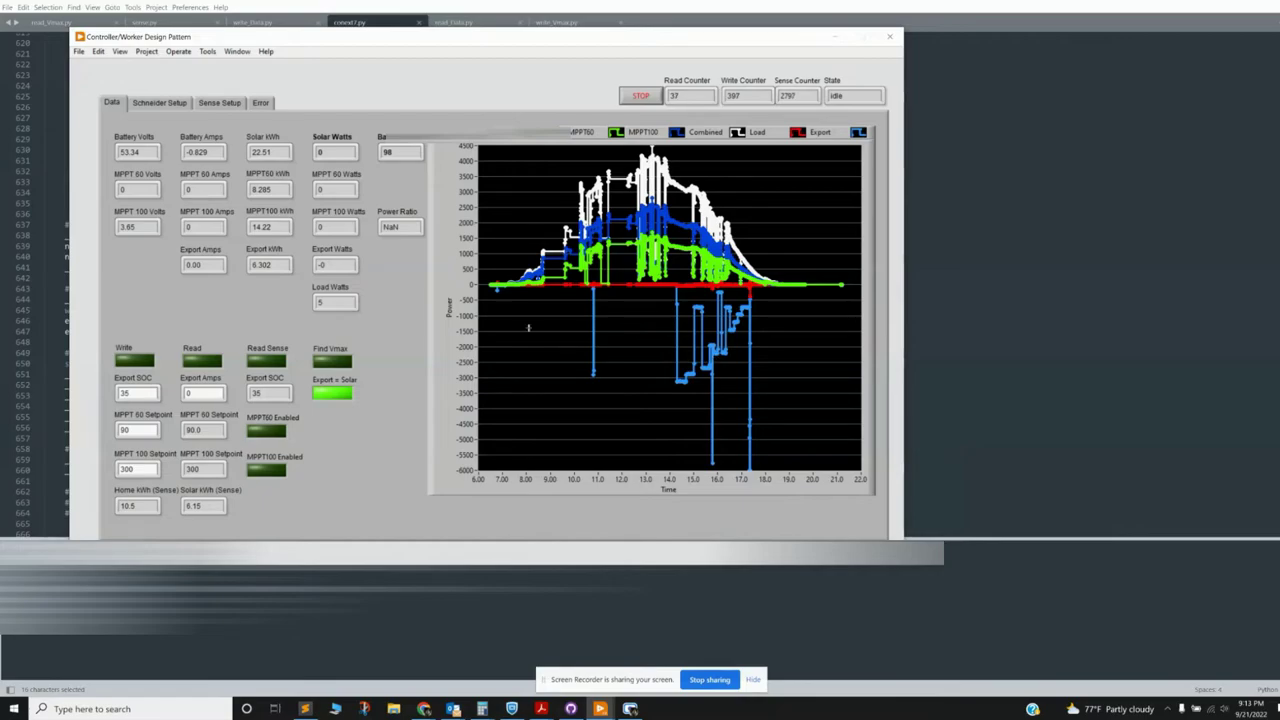
{"action": "double_click", "coordinate": [201, 393]}
{"action": "left_click", "coordinate": [190, 393]}
Step: Examine the Unit ID, Register, # Regs and Factor columns of the Schneider read table
{"action": "left_click", "coordinate": [150, 104]}
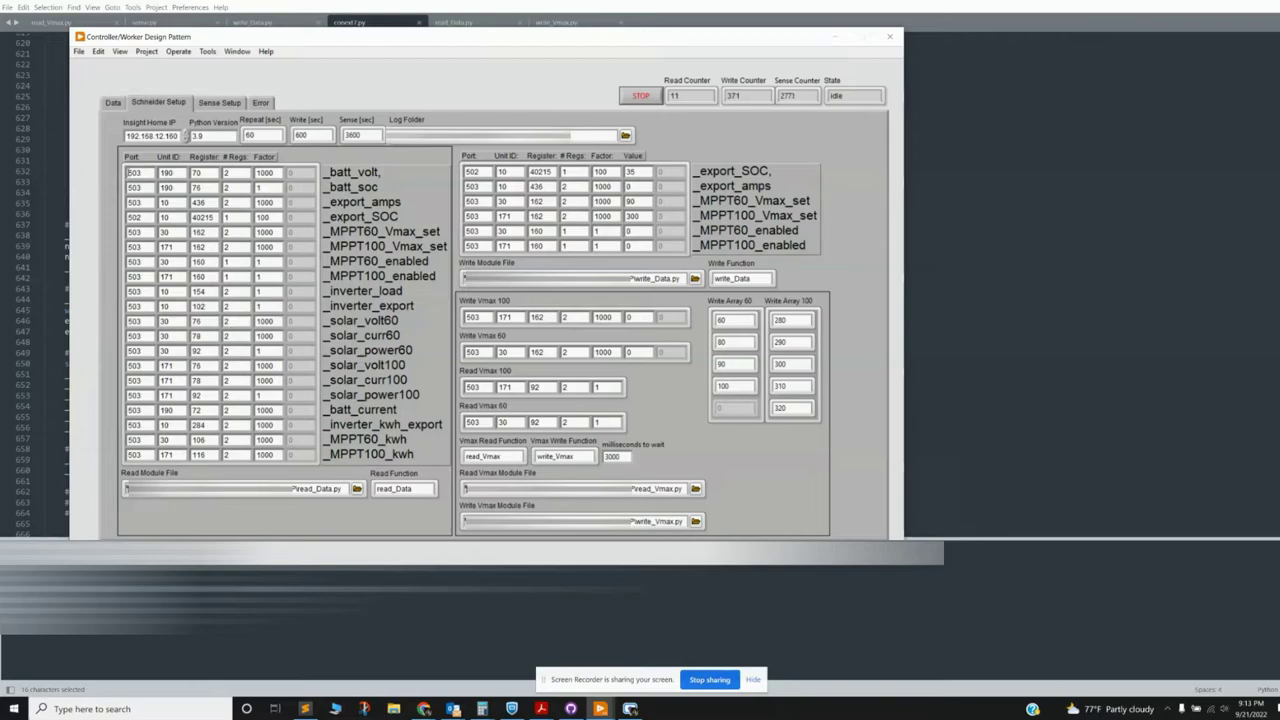
{"action": "double_click", "coordinate": [166, 173]}
{"action": "double_click", "coordinate": [164, 202]}
{"action": "double_click", "coordinate": [166, 232]}
{"action": "double_click", "coordinate": [167, 247]}
{"action": "double_click", "coordinate": [197, 172]}
{"action": "double_click", "coordinate": [226, 172]}
{"action": "double_click", "coordinate": [265, 173]}
Step: Examine the Insight Home IP and the available Python versions, keeping 3.9 selected
{"action": "triple_click", "coordinate": [160, 135]}
{"action": "left_click", "coordinate": [127, 136]}
{"action": "left_click", "coordinate": [213, 137]}
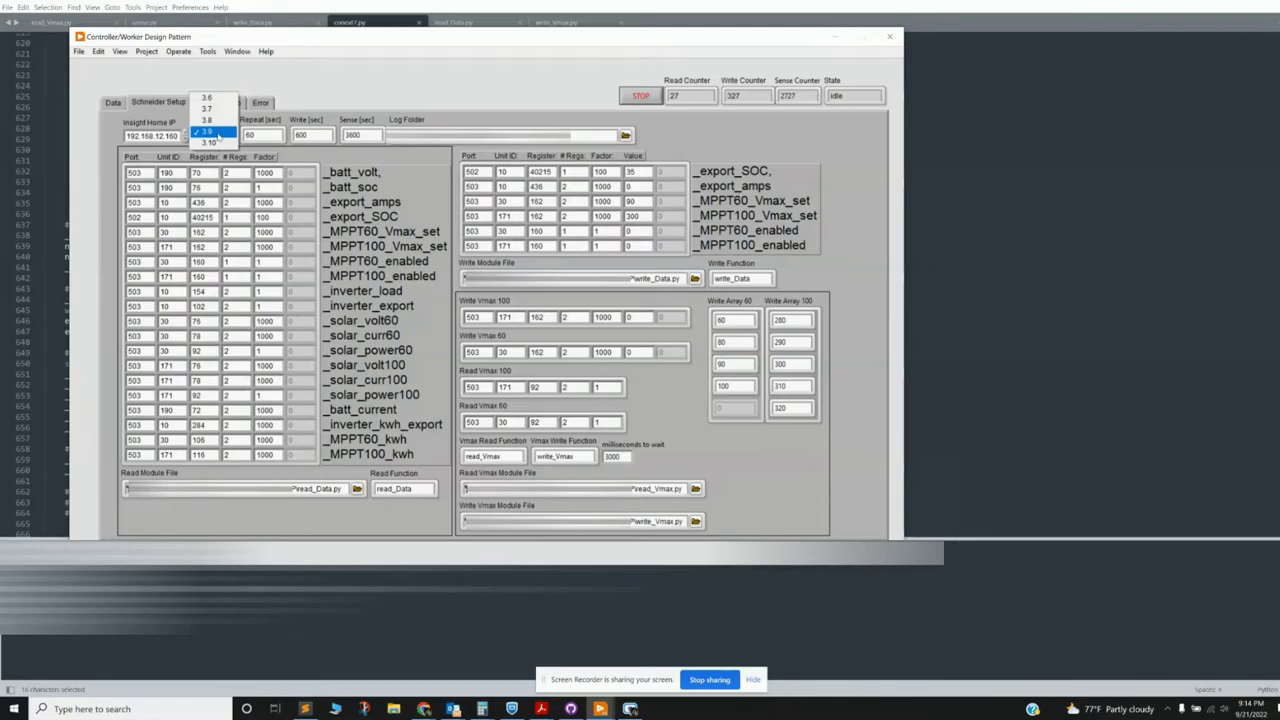
{"action": "left_click", "coordinate": [218, 134]}
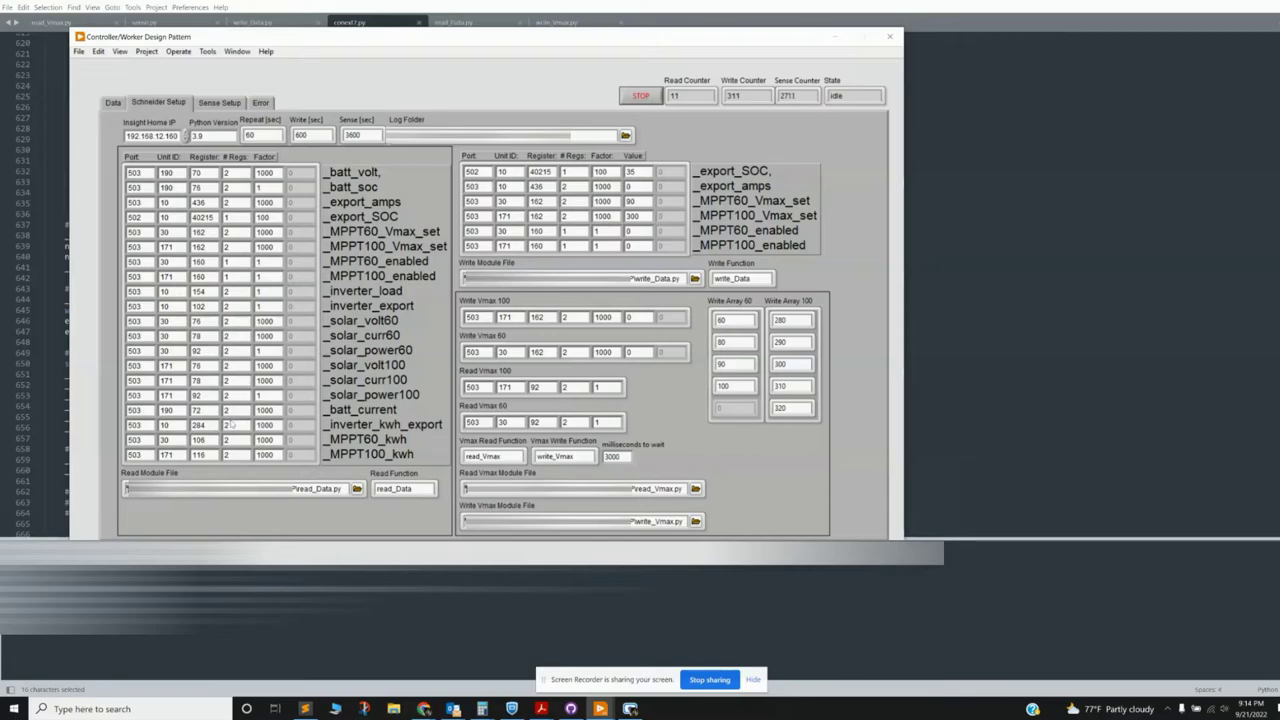
Step: Examine the register address and register count of the _solar_volt60 row
{"action": "left_click", "coordinate": [230, 321]}
{"action": "left_click_drag", "start_coordinate": [229, 321], "coordinate": [216, 321]}
{"action": "left_click", "coordinate": [203, 321]}
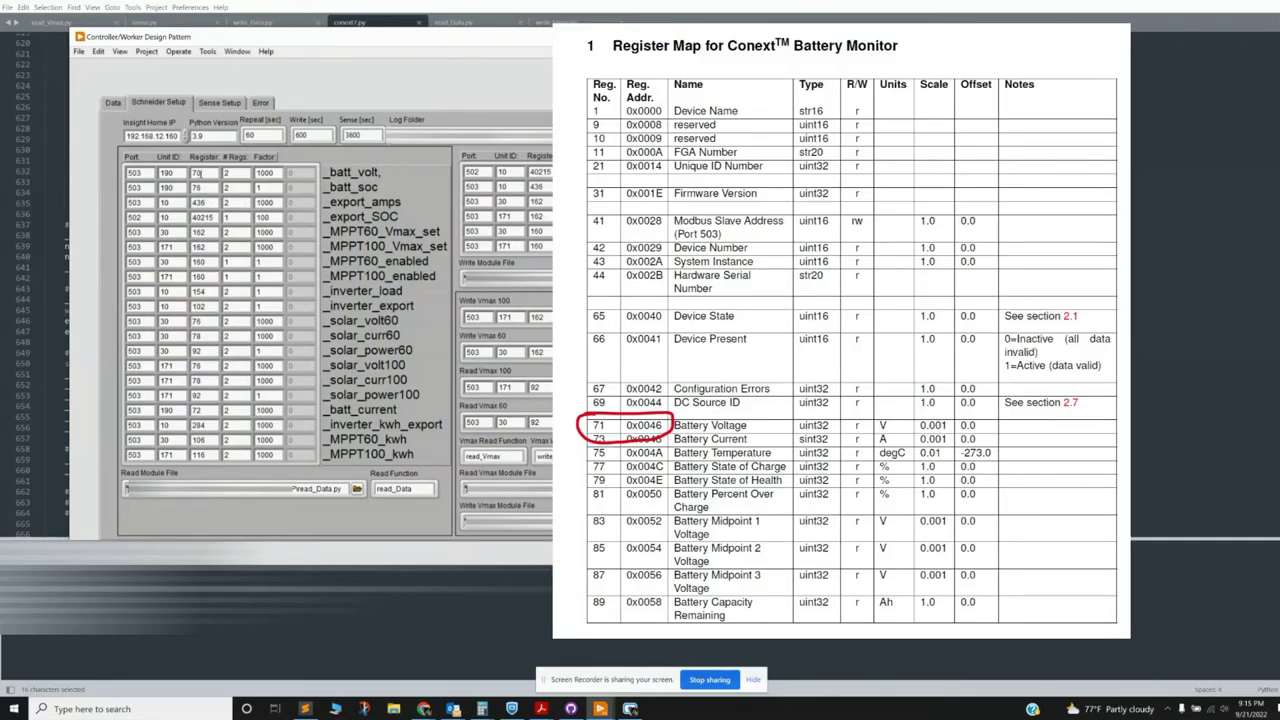
Step: Try register 71 for _batt_volt in the read table
{"action": "double_click", "coordinate": [197, 173]}
{"action": "type", "text": "71"}
{"action": "left_click", "coordinate": [210, 173]}
{"action": "double_click", "coordinate": [201, 173]}
Step: Check the _export_SOC and _MPPT100_kwh registers in the read table, then look at the readings on the data view
{"action": "double_click", "coordinate": [202, 217]}
{"action": "left_click", "coordinate": [210, 455]}
{"action": "left_click", "coordinate": [295, 425]}
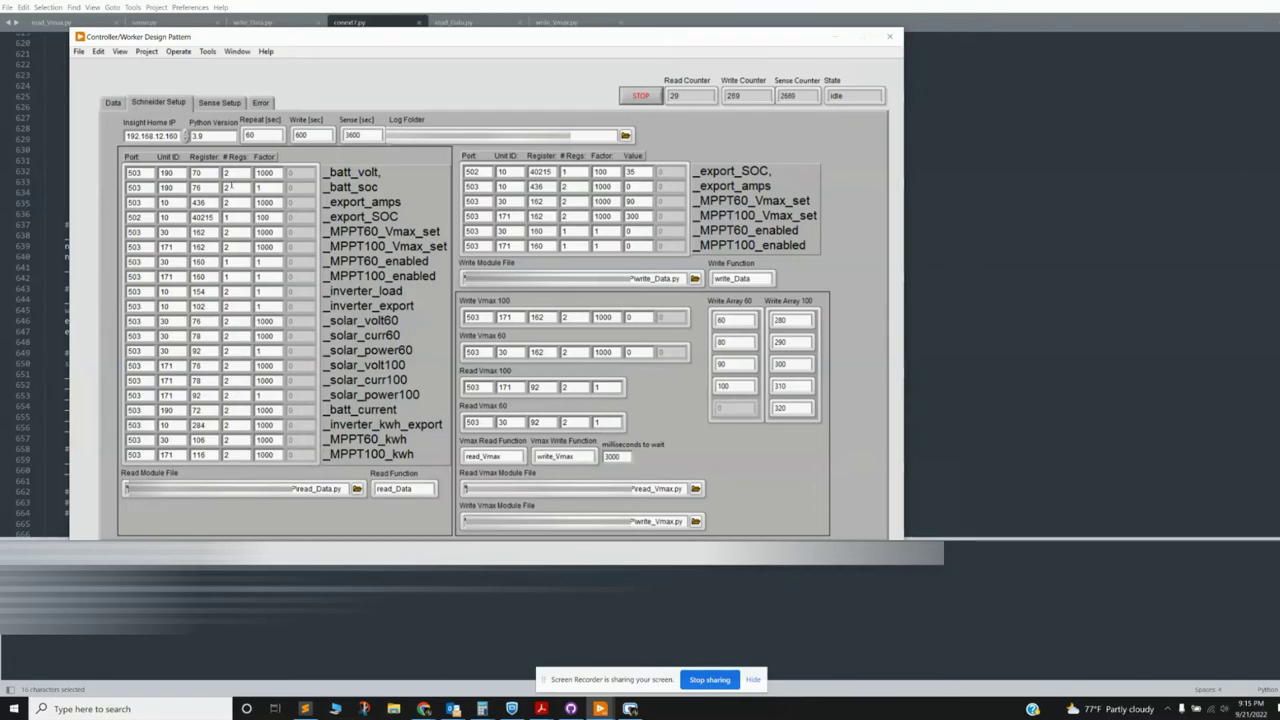
{"action": "left_click", "coordinate": [115, 104]}
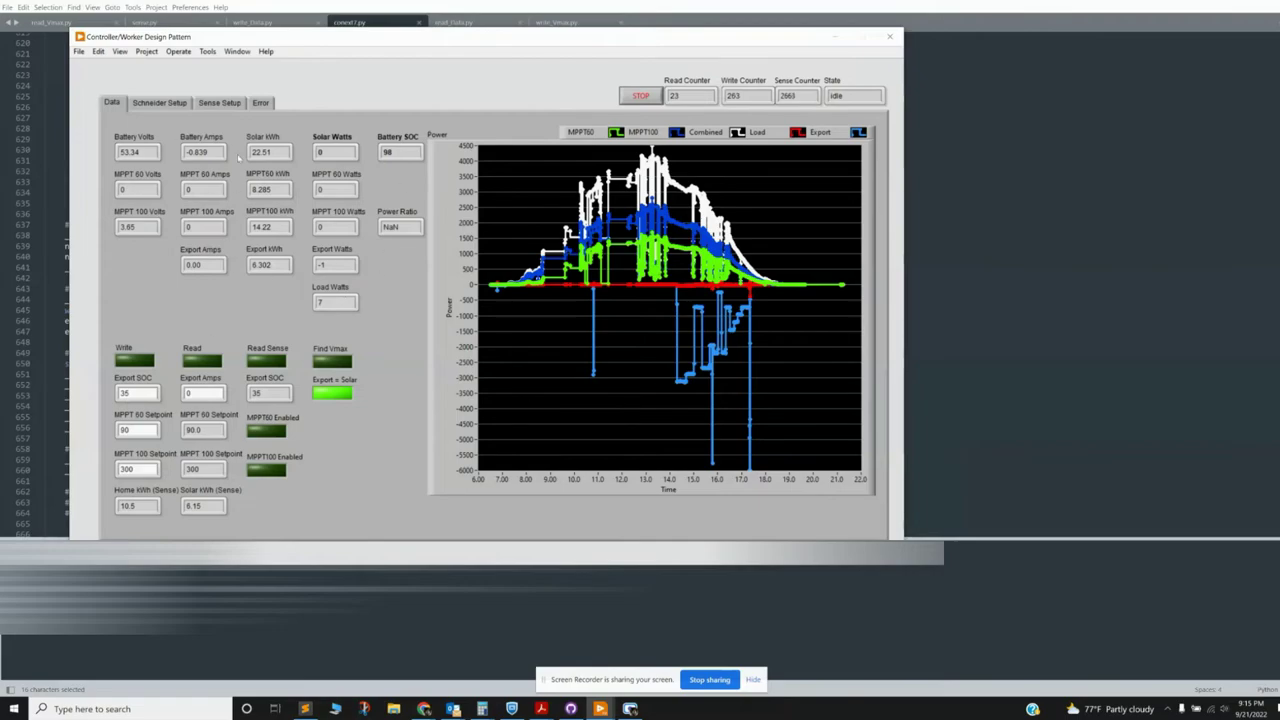
Step: Examine the ports, unit IDs and factors of the _export_SOC and _export_amps rows in the Schneider write table
{"action": "left_click", "coordinate": [159, 103]}
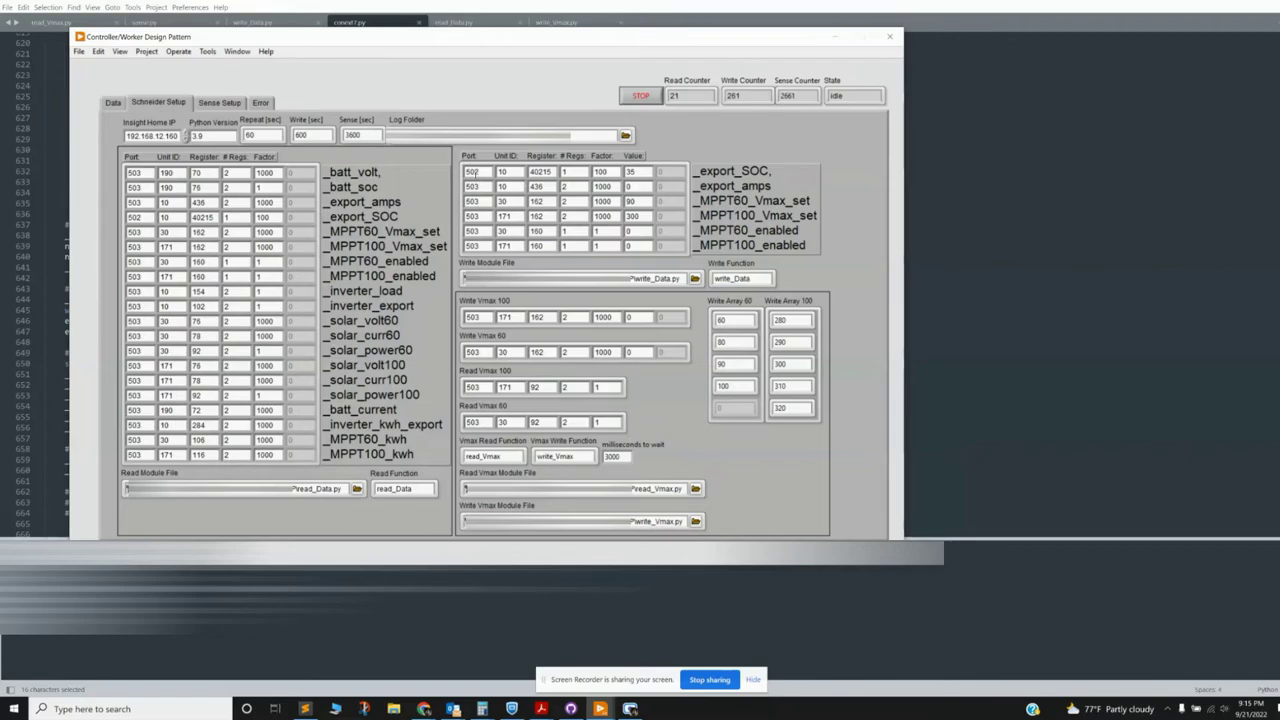
{"action": "double_click", "coordinate": [473, 172]}
{"action": "double_click", "coordinate": [507, 172]}
{"action": "left_click", "coordinate": [565, 173]}
{"action": "double_click", "coordinate": [600, 172]}
{"action": "double_click", "coordinate": [600, 186]}
{"action": "left_click", "coordinate": [790, 281]}
Step: Examine the read_Vmax.py and write_Vmax.py module file paths for the Vmax functions
{"action": "left_click_drag", "start_coordinate": [637, 488], "coordinate": [684, 488]}
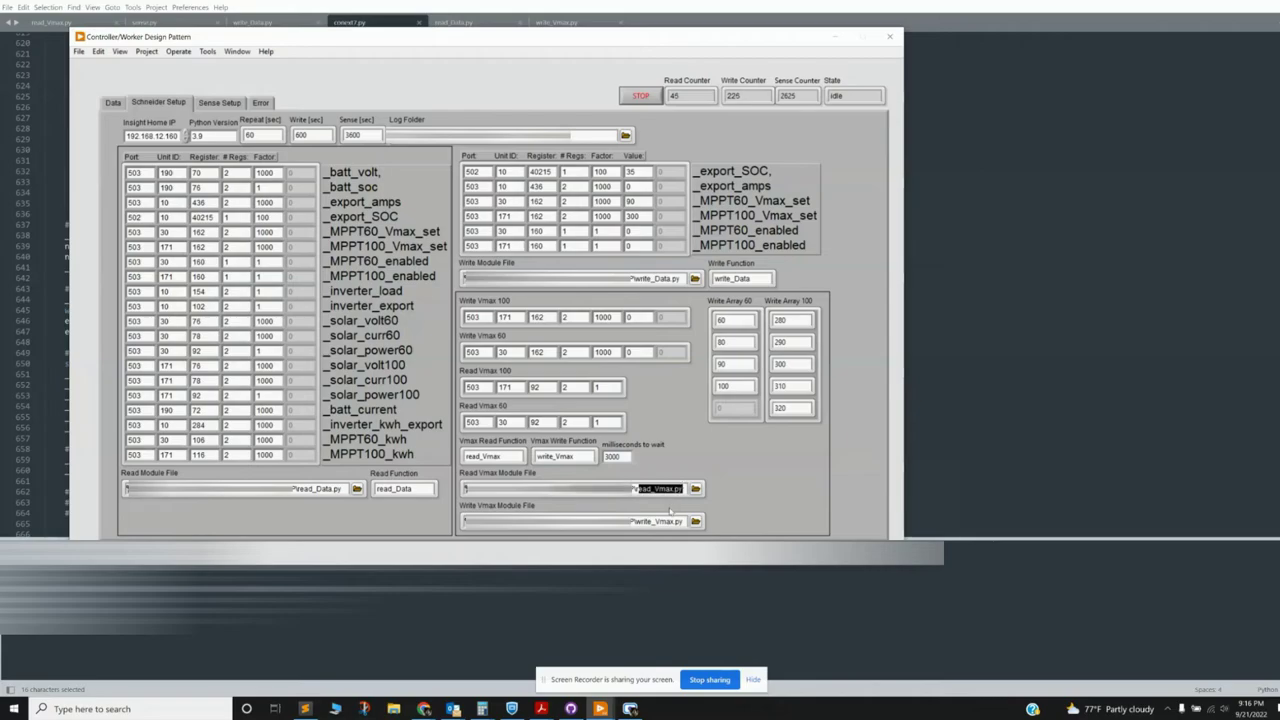
{"action": "left_click_drag", "start_coordinate": [634, 521], "coordinate": [684, 488]}
{"action": "left_click", "coordinate": [668, 405]}
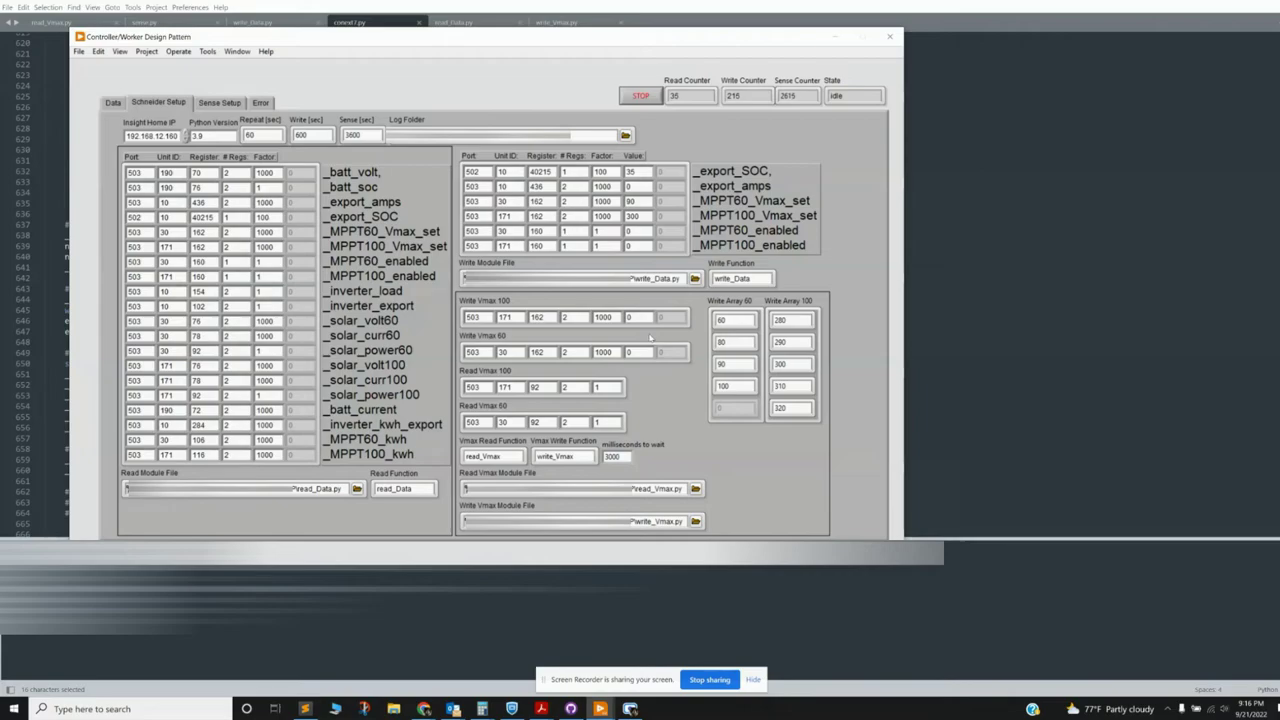
Step: Open the block diagram and examine the find_vmax case and the button-driven state loop
{"action": "key", "text": "ctrl+e"}
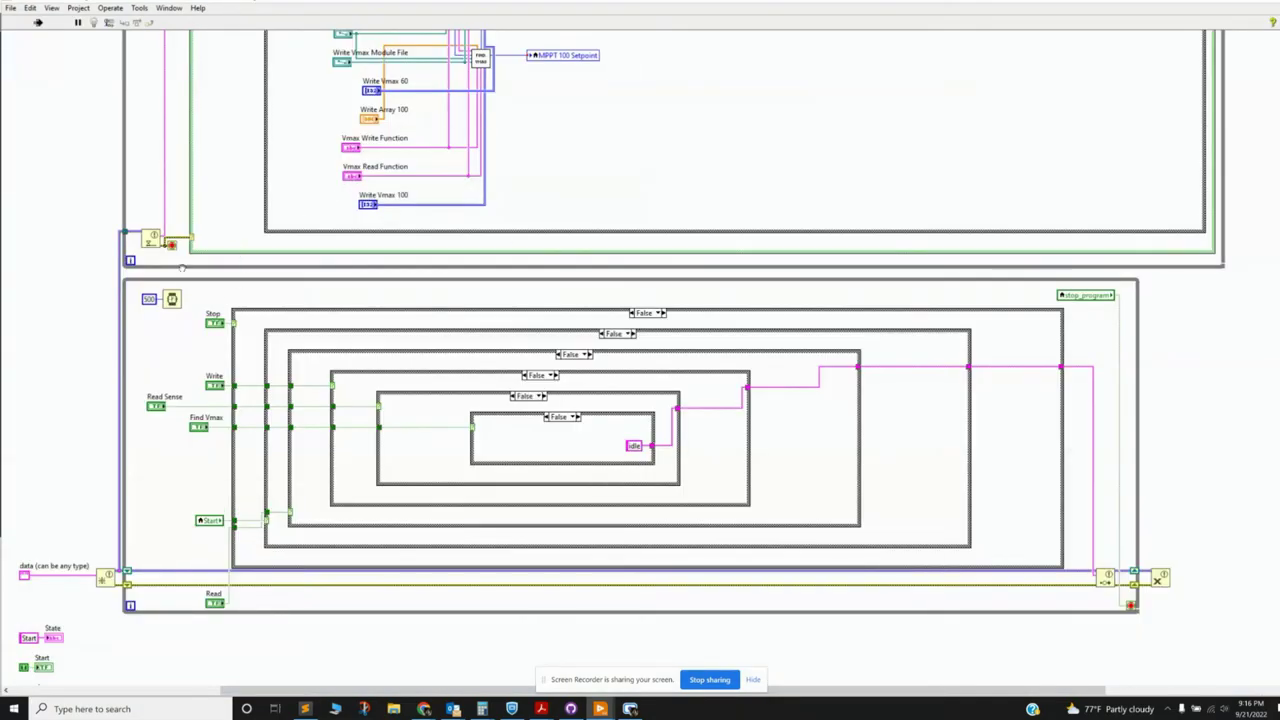
{"action": "scroll", "coordinate": [105, 300], "scroll_direction": "up", "scroll_amount": 3}
{"action": "scroll", "coordinate": [99, 273], "scroll_direction": "up", "scroll_amount": 3}
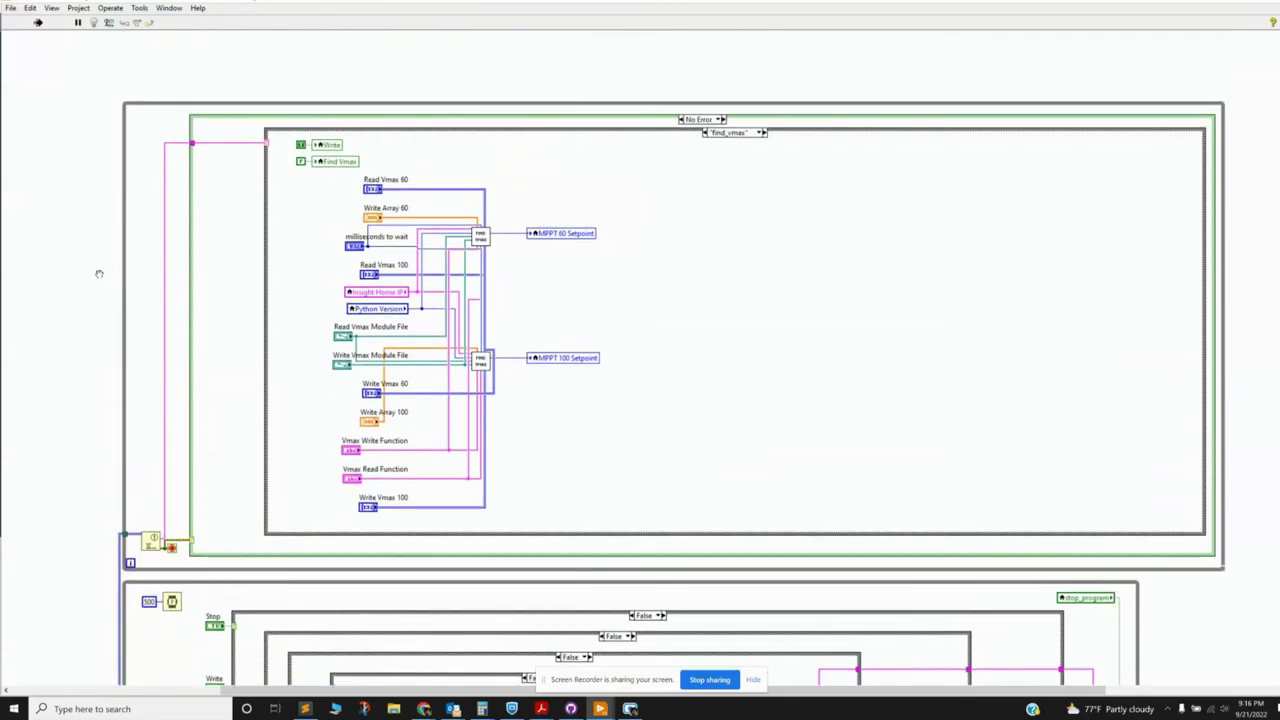
{"action": "scroll", "coordinate": [113, 303], "scroll_direction": "down", "scroll_amount": 5}
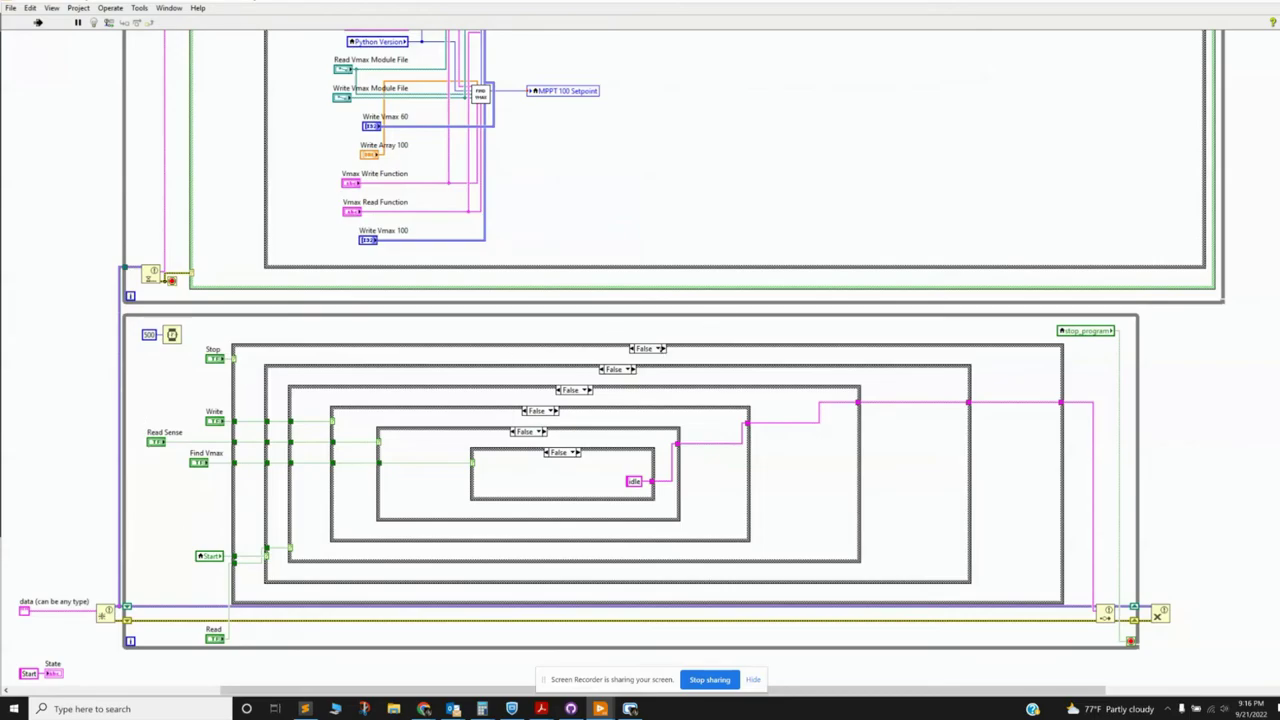
Step: Display the True case of the Stop button structure and examine the "start" case of the main state structure
{"action": "left_click", "coordinate": [662, 348]}
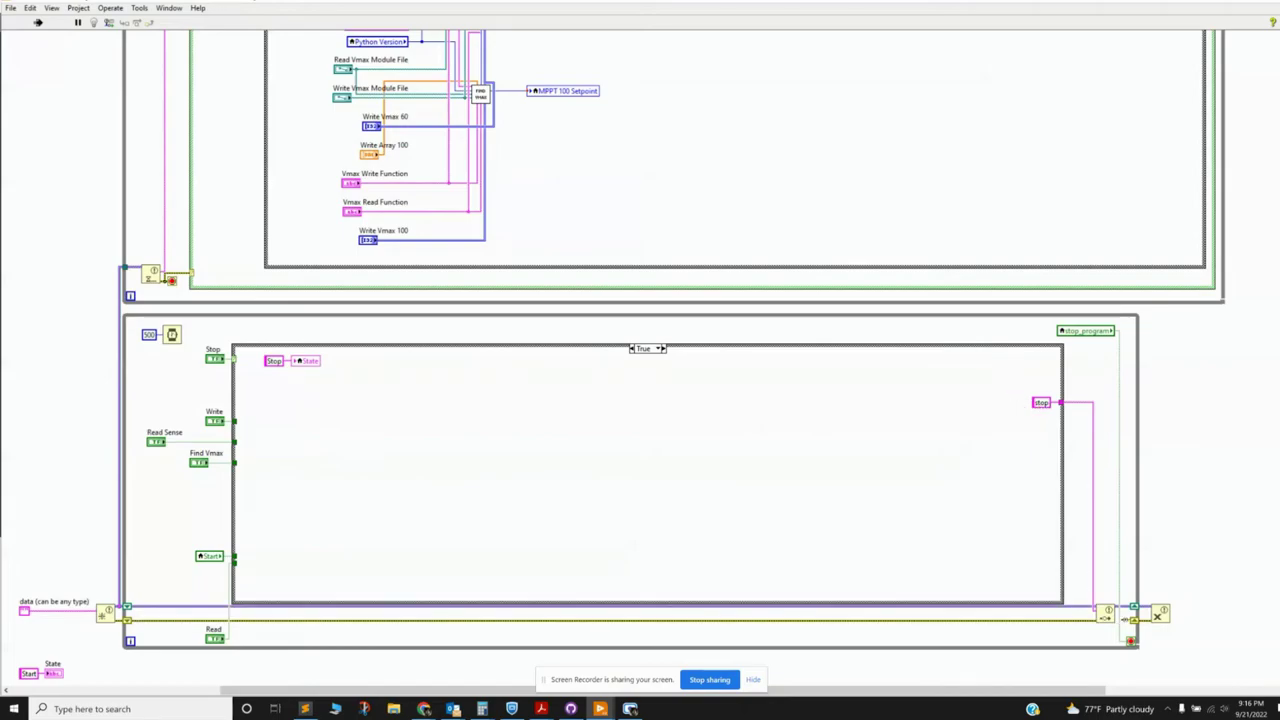
{"action": "scroll", "coordinate": [199, 203], "scroll_direction": "up", "scroll_amount": 5}
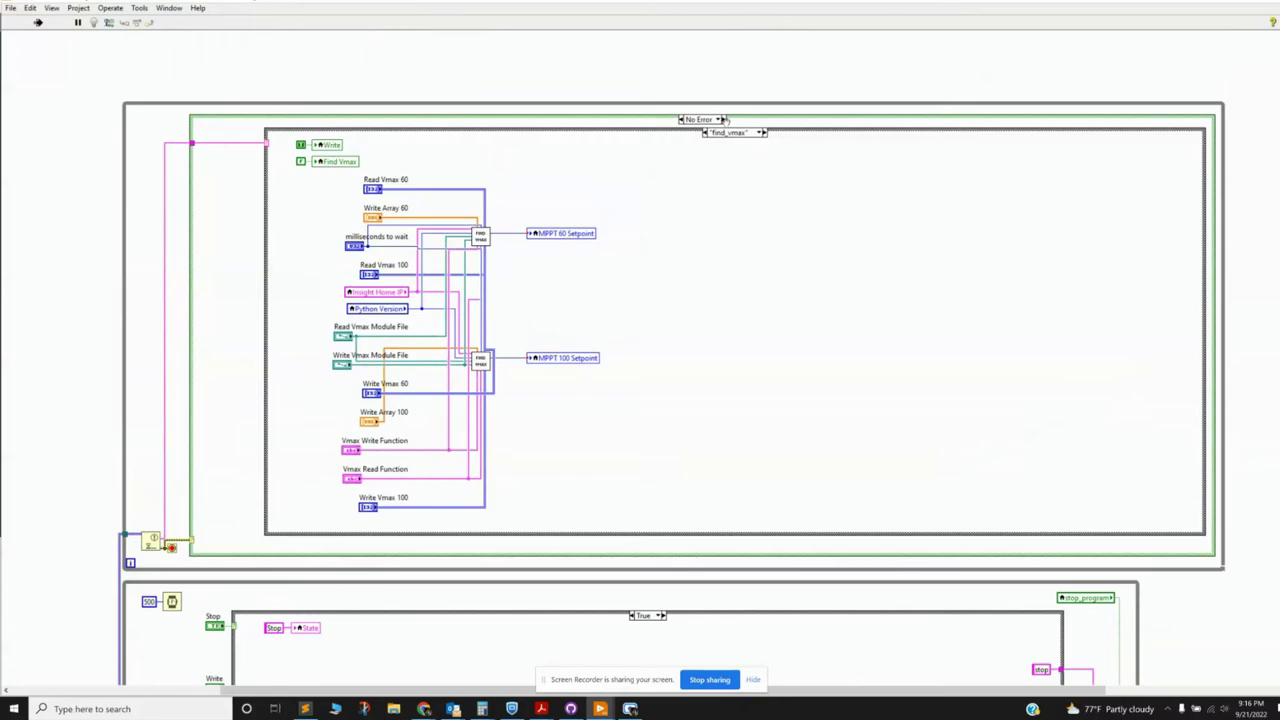
{"action": "left_click", "coordinate": [721, 119]}
{"action": "left_click", "coordinate": [721, 119]}
{"action": "left_click", "coordinate": [761, 132]}
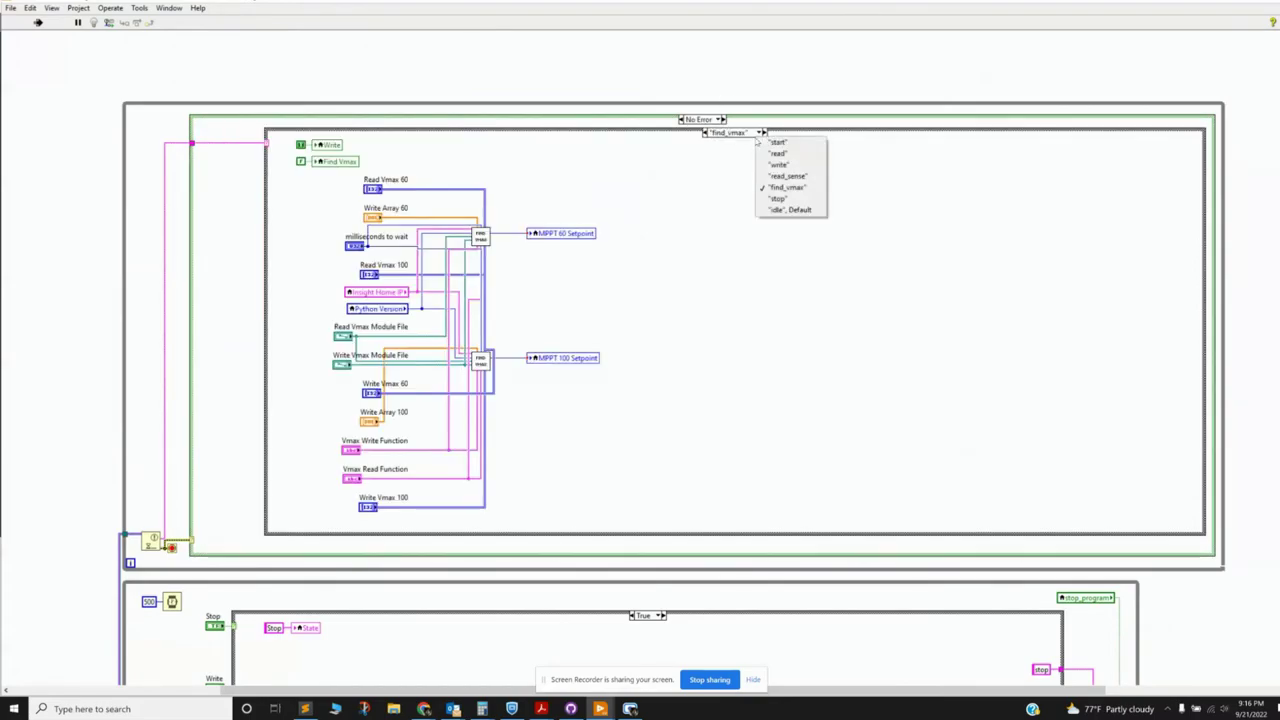
{"action": "left_click", "coordinate": [777, 144]}
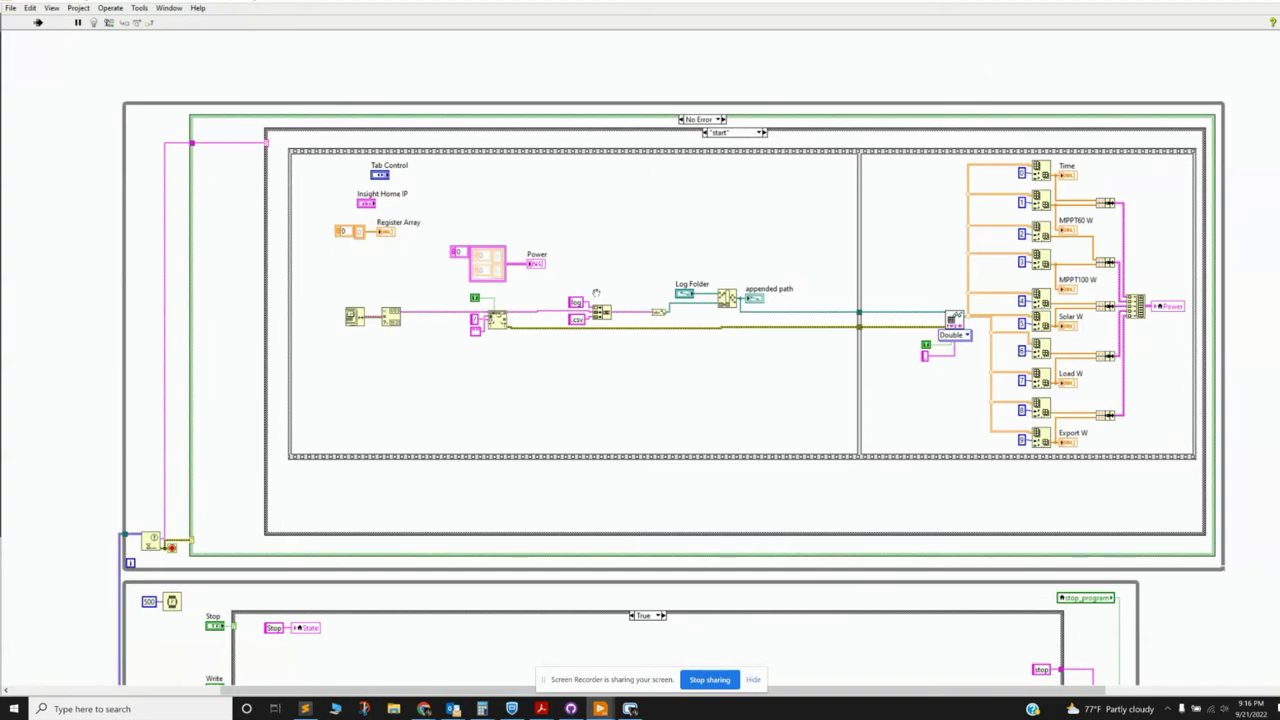
Step: Show the "read" case, open its Read Registers subVI, and trace the Register Array indicator from the block diagram to the front panel
{"action": "left_click", "coordinate": [763, 133]}
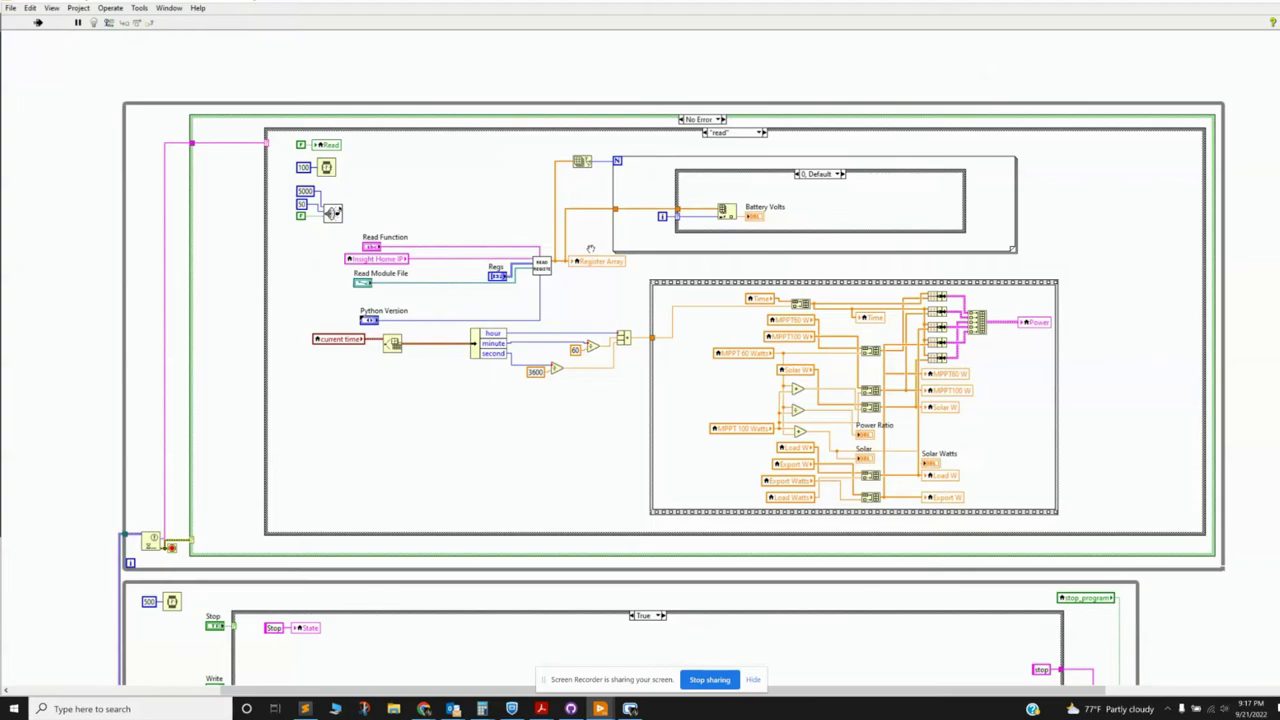
{"action": "double_click", "coordinate": [541, 266]}
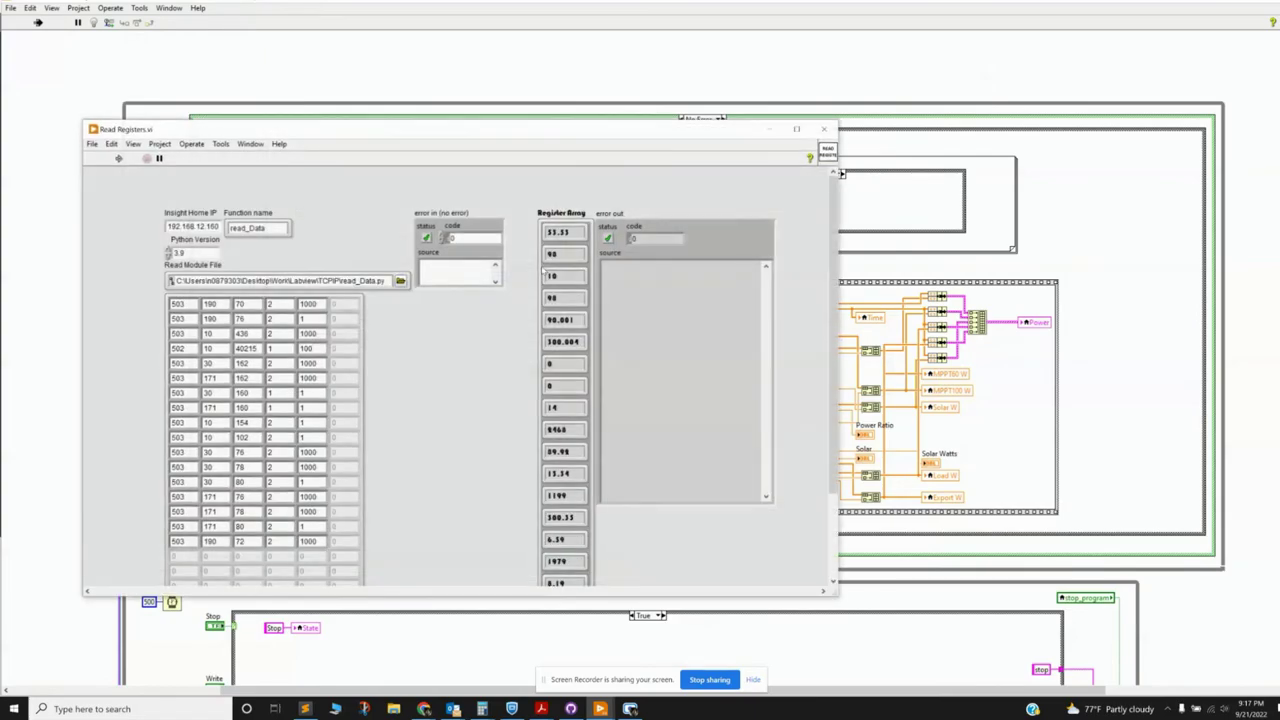
{"action": "key", "text": "ctrl+e"}
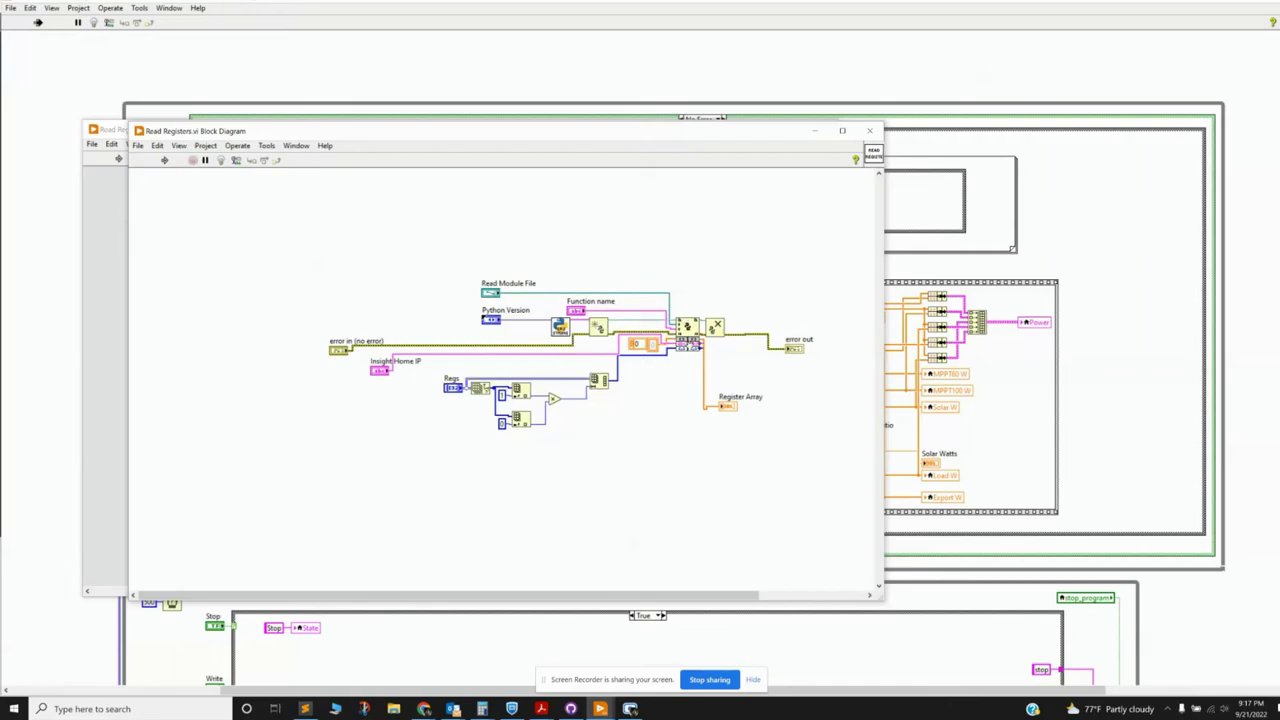
{"action": "double_click", "coordinate": [729, 411]}
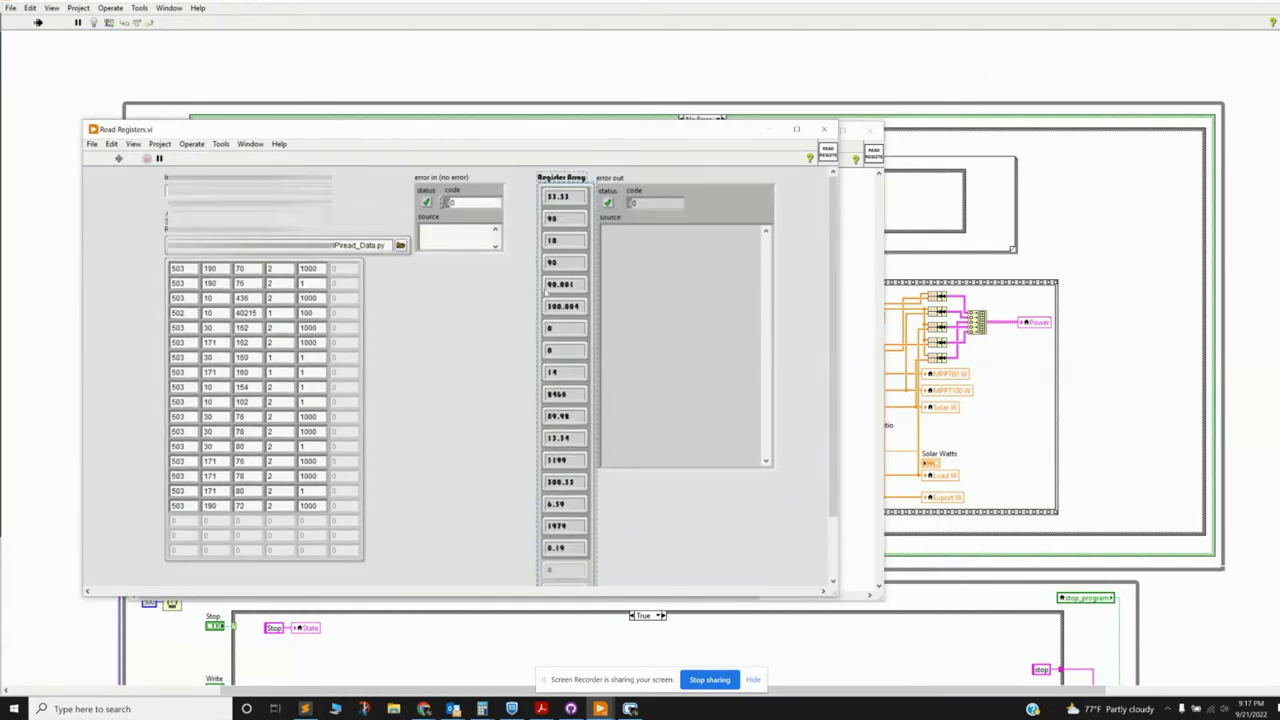